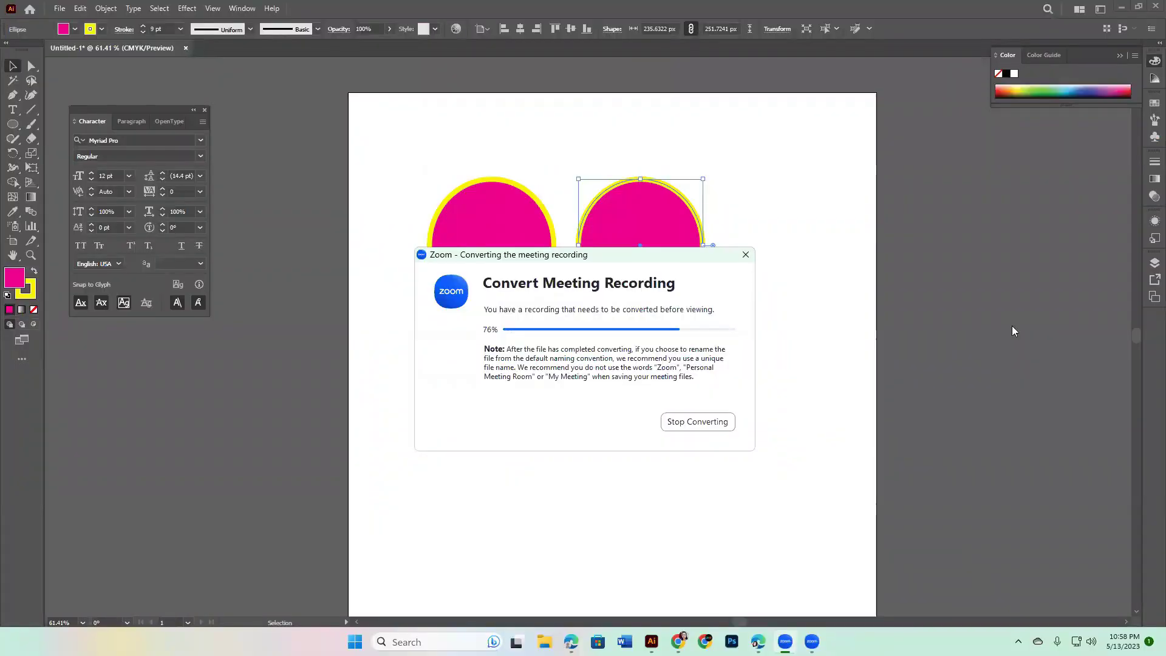
Delete the right-hand circle and shrink the remaining circle to about half its size
left_click(816, 359)
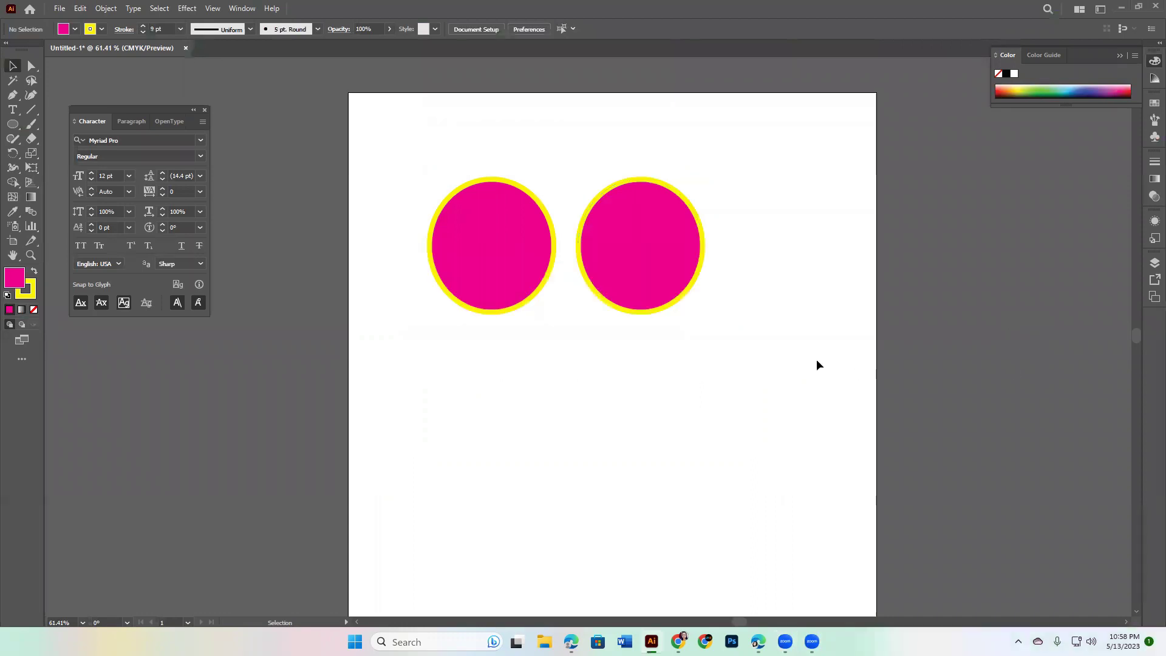
left_click_drag(817, 359, 681, 341)
left_click(539, 204)
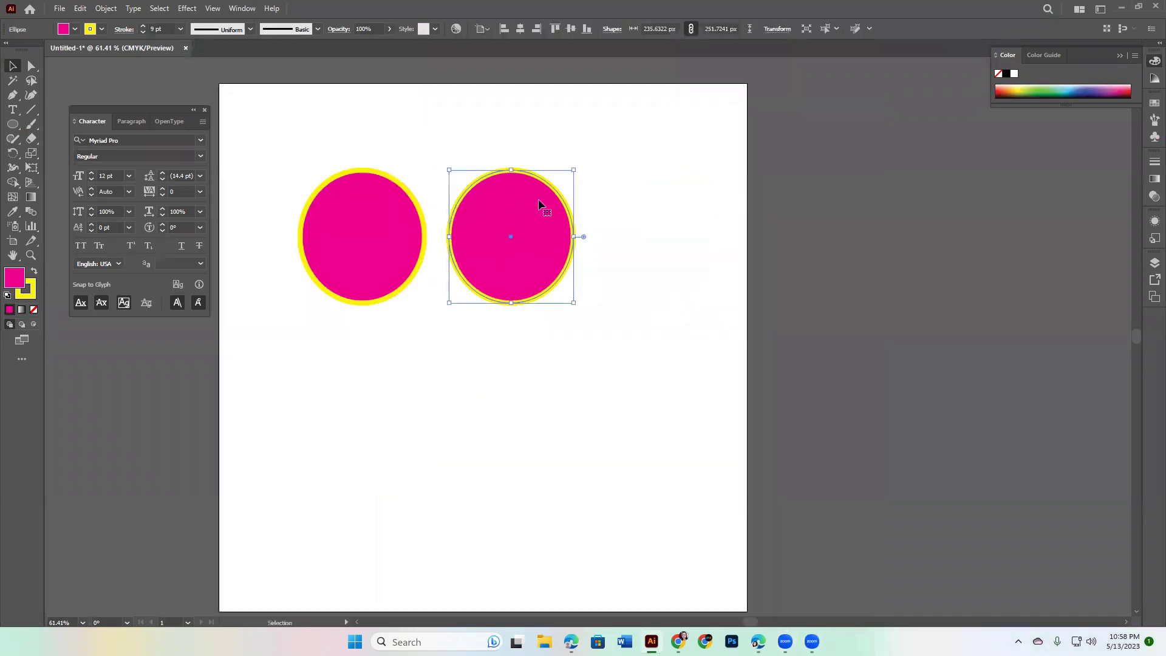
key("Delete")
left_click(342, 227)
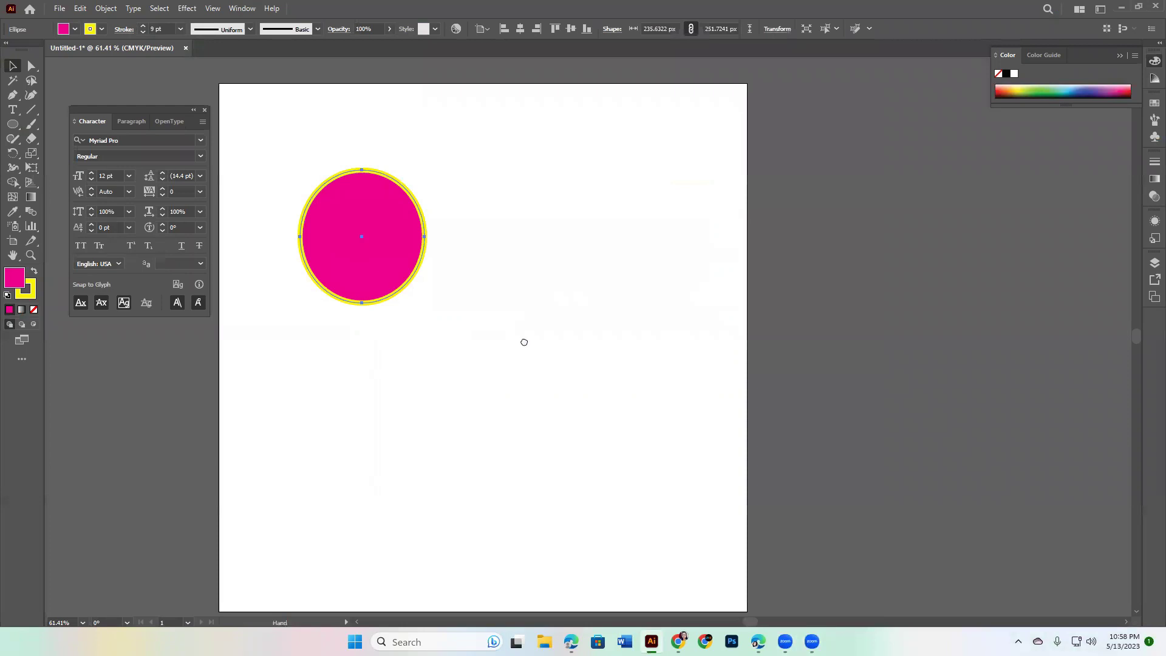
left_click_drag(419, 236, 613, 306)
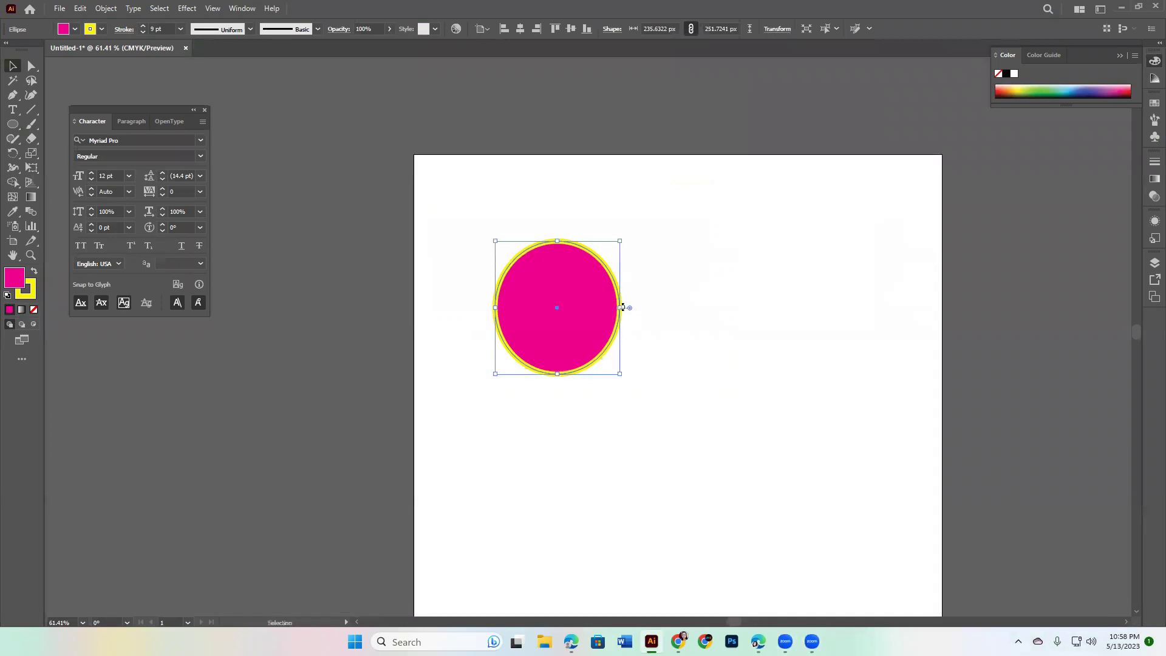
mouse_move(623, 308)
left_mouse_down()
mouse_move(595, 308)
mouse_move(480, 222)
mouse_move(560, 226)
left_mouse_up()
Copy the small circle sideways and repeat with Ctrl+D to build a long row
key("shift")
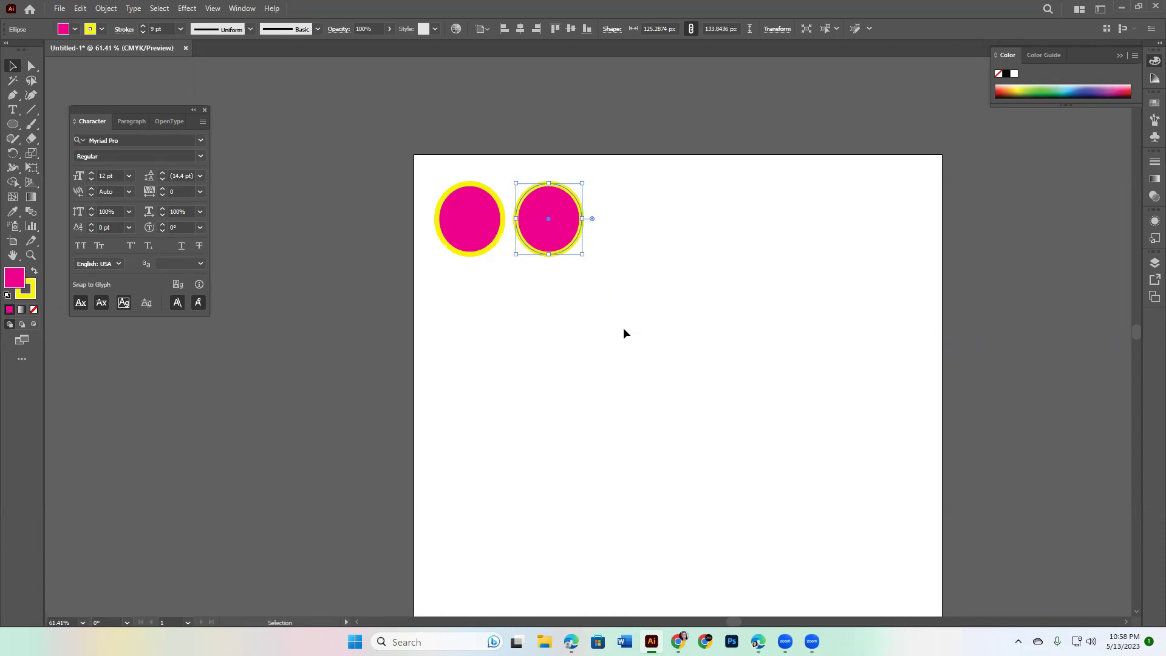
key("a")
key("ctrl+d")
key("ctrl+d")
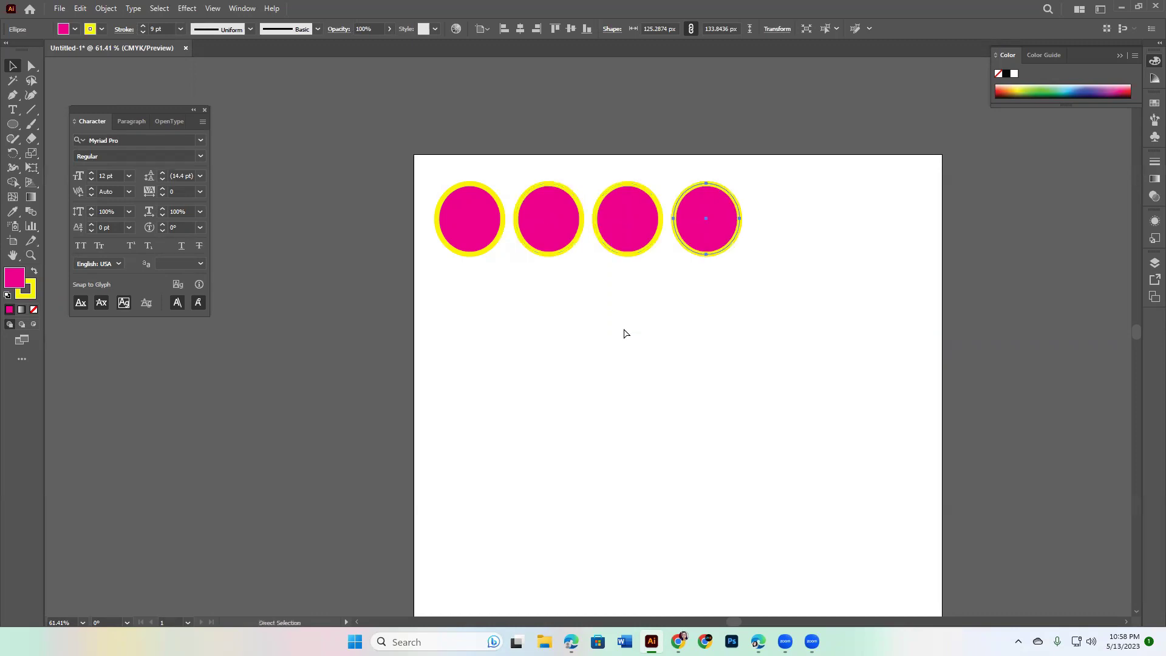
key("ctrl+d")
key("ctrl+d")
key("ctrl+d")
key("ctrl+d")
key("ctrl+d")
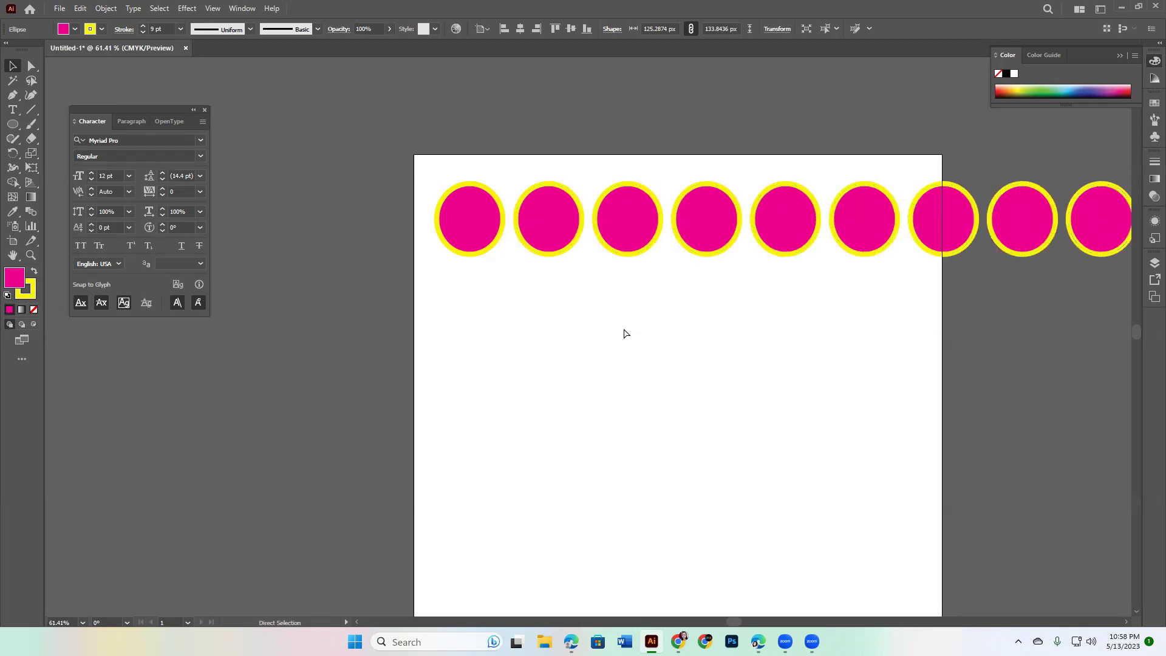
scroll(624, 333, "down", 3)
scroll(624, 334, "down", 2)
scroll(624, 333, "down", 2)
key("ctrl+d")
key("ctrl+d")
key("ctrl+d")
key("ctrl+d")
key("ctrl+d")
key("ctrl+d")
key("ctrl+d")
key("ctrl+d")
key("ctrl+d")
key("ctrl+d")
key("ctrl+d")
key("ctrl+d")
key("ctrl+d")
key("ctrl+d")
key("ctrl+d")
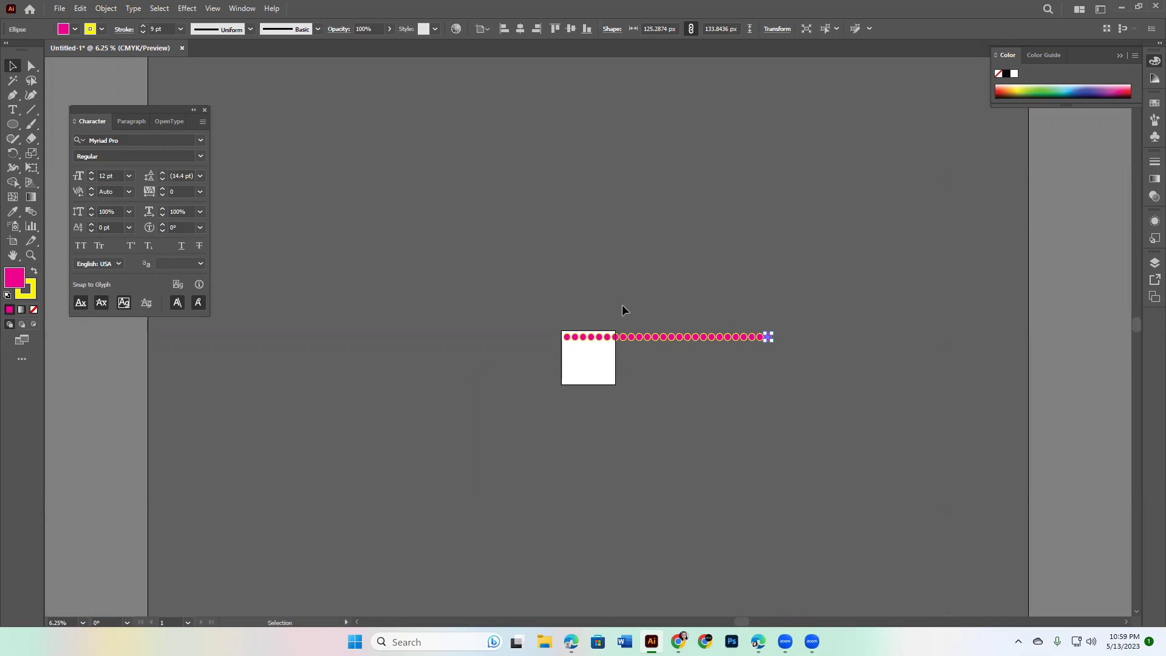
Delete the circles lying past the page edge and fit the page in the window
left_click_drag(617, 311, 792, 385)
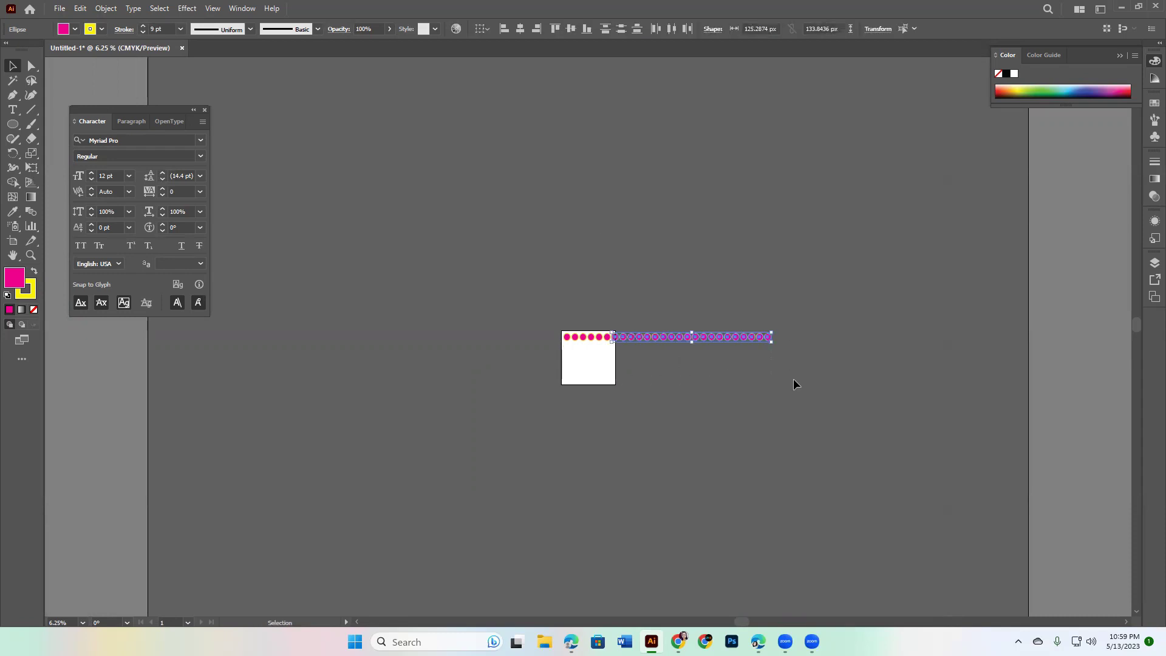
key("Delete")
key("ctrl+0")
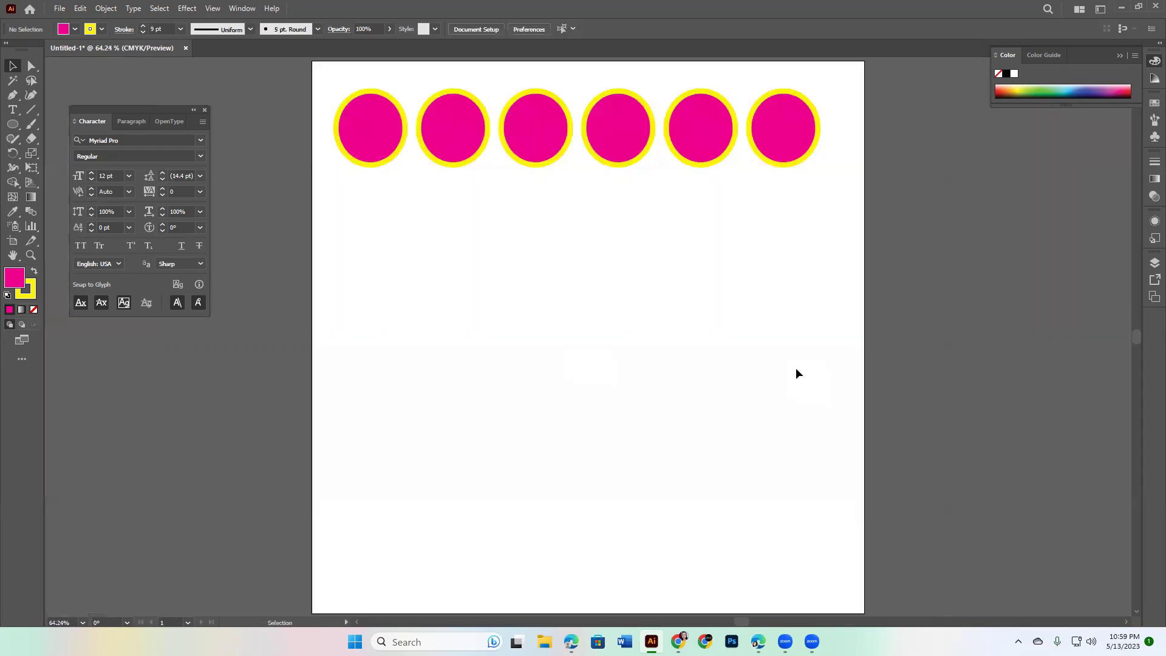
Duplicate the six-circle row into rows below, then delete those extra rows
left_click_drag(335, 83, 870, 225)
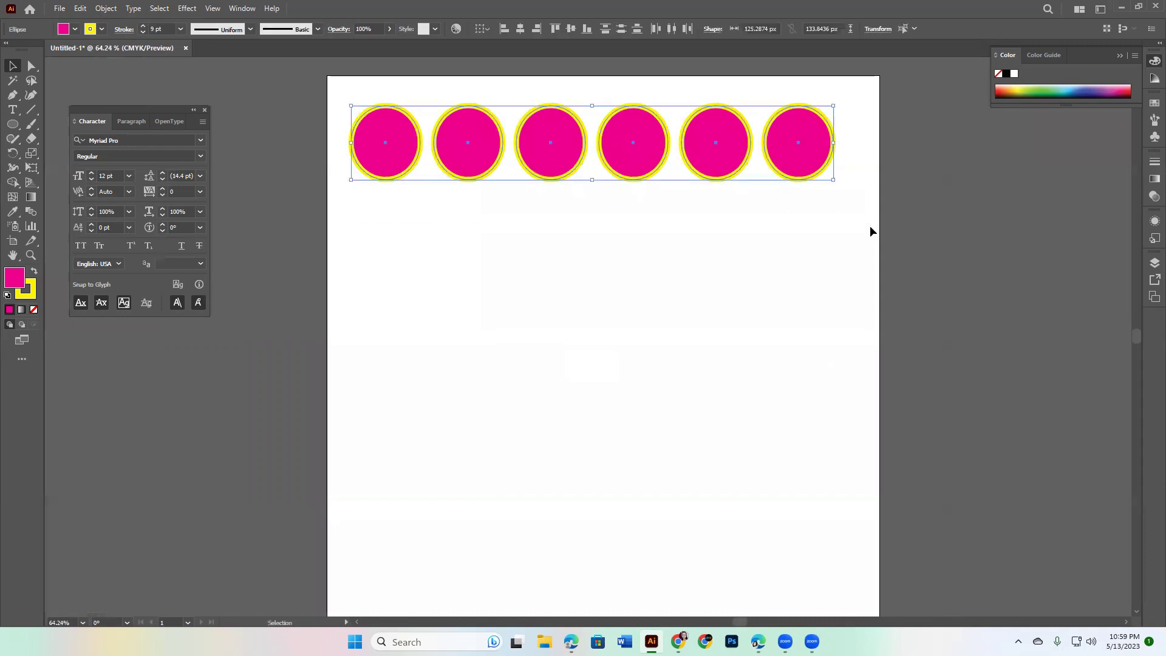
scroll(871, 228, "down", 2)
left_click_drag(674, 96, 674, 186)
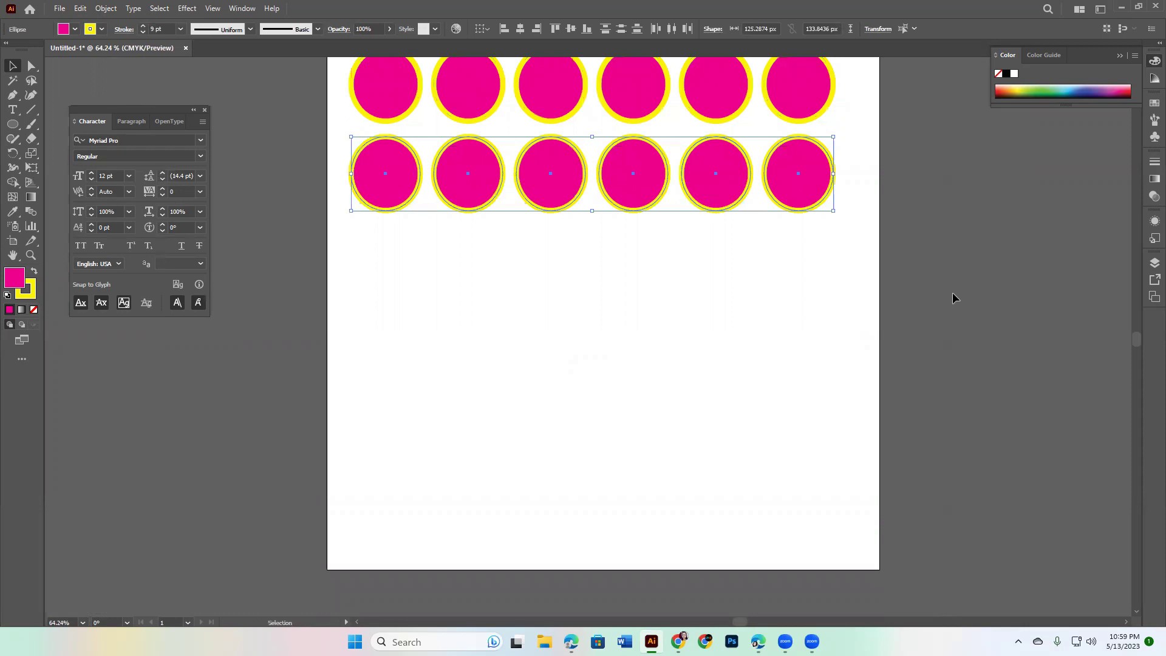
key("ctrl+d")
key("ctrl+d")
key("ctrl+d")
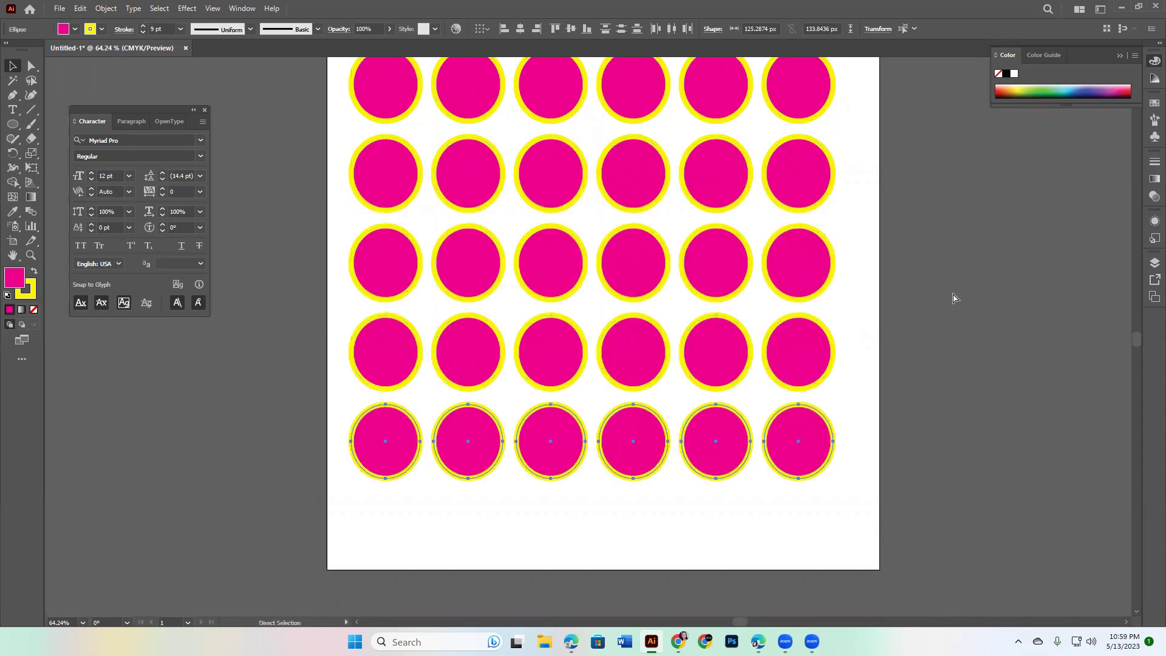
key("ctrl+d")
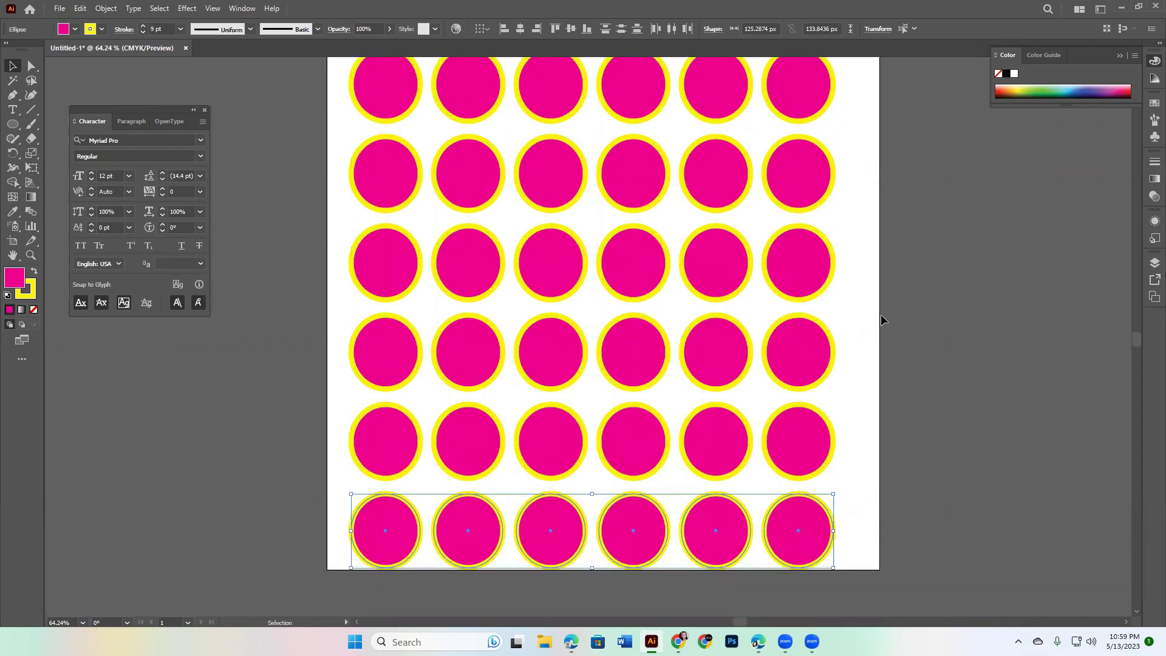
mouse_move(342, 137)
left_mouse_down()
mouse_move(840, 551)
mouse_move(842, 542)
left_mouse_up()
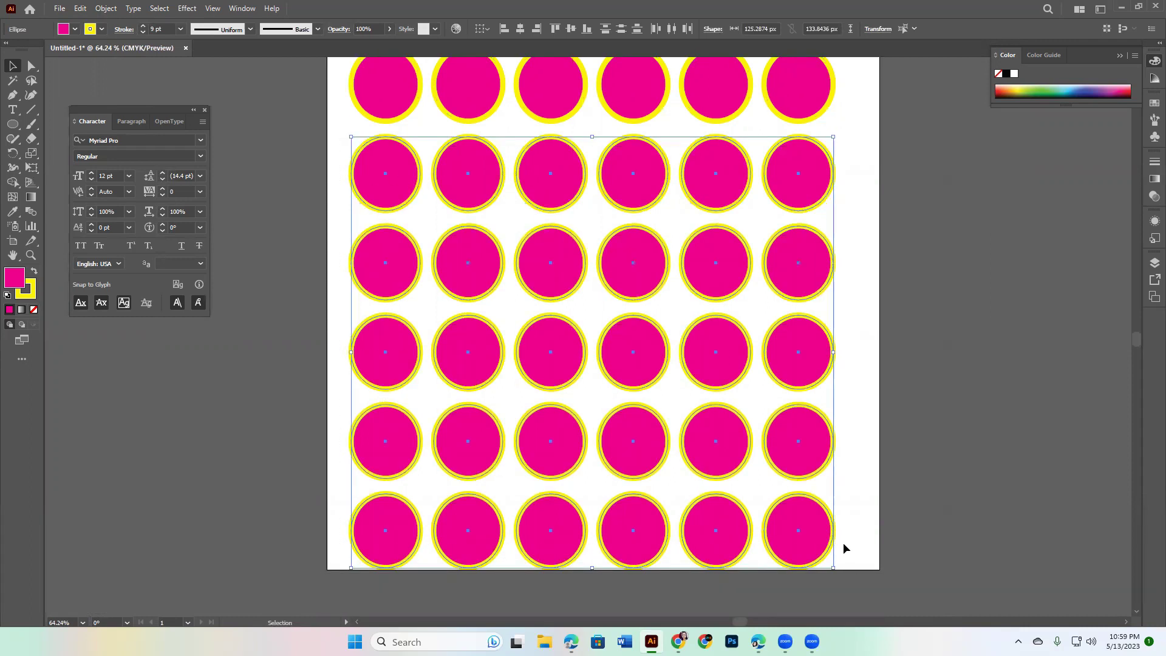
key("Delete")
scroll(858, 329, "up", 2)
scroll(859, 330, "up", 2)
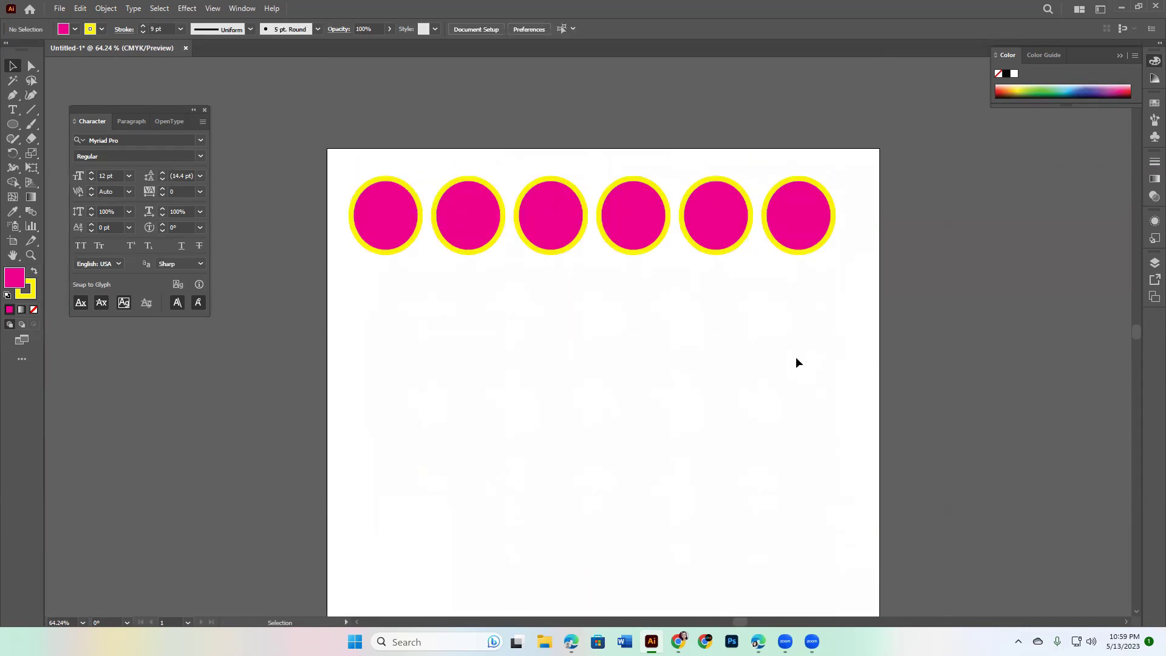
scroll(797, 363, "up", 2)
scroll(797, 362, "up", 3)
scroll(797, 362, "up", 2)
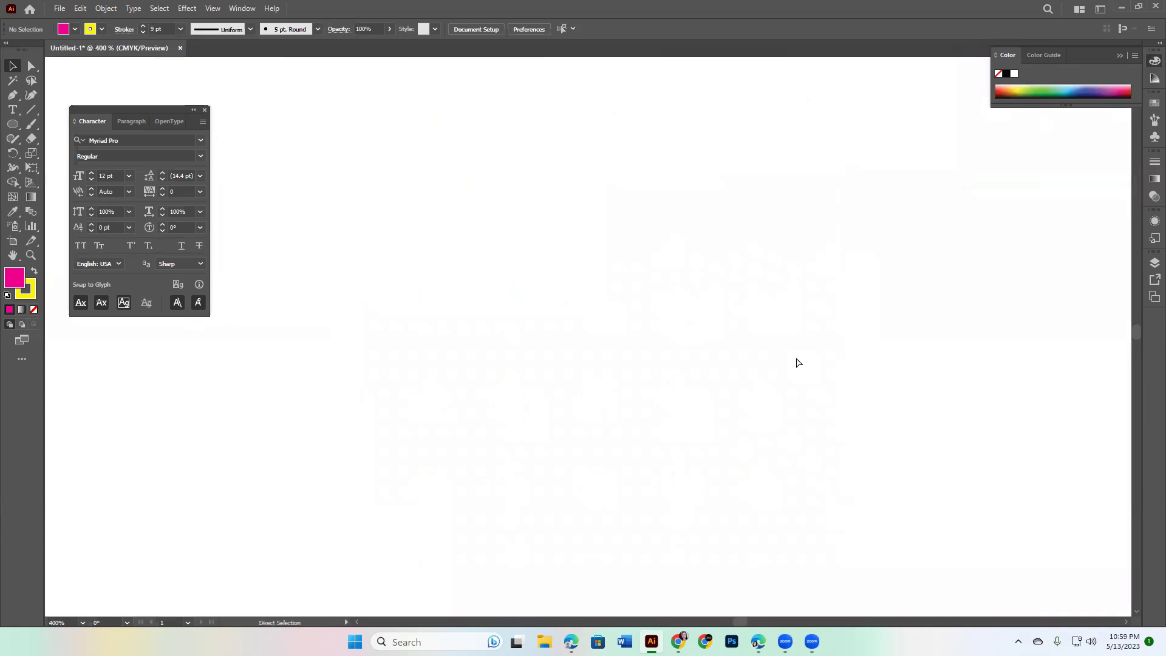
scroll(797, 362, "down", 4)
scroll(797, 362, "down", 1)
scroll(797, 362, "down", 3)
scroll(797, 363, "down", 1)
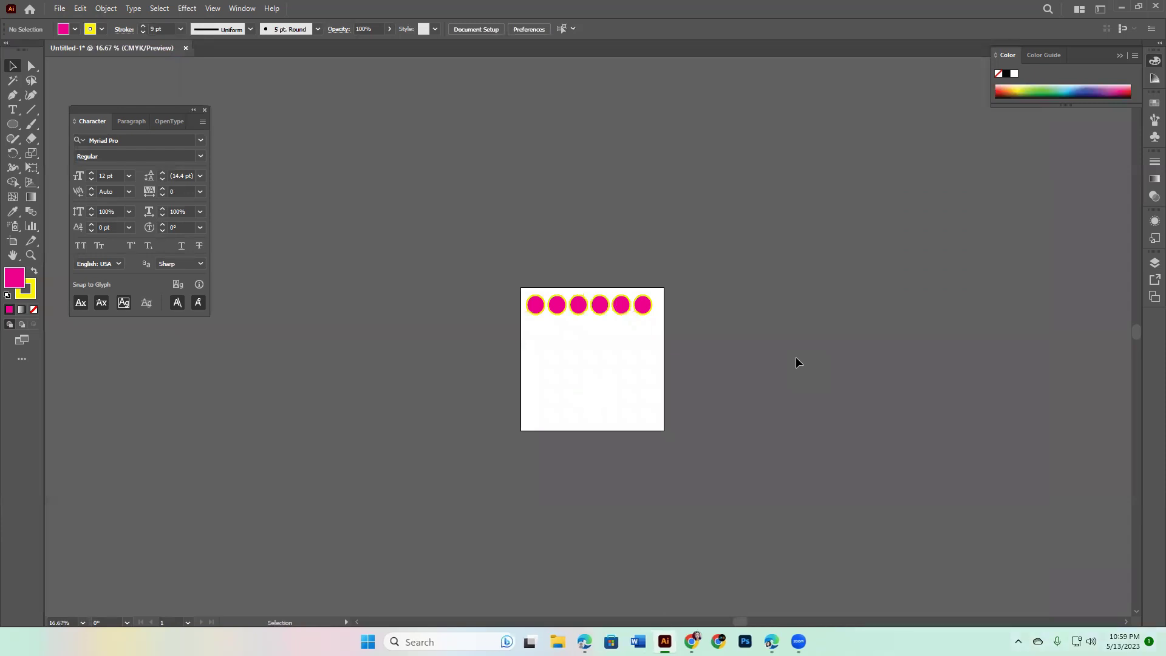
key("ctrl")
key("ctrl+0")
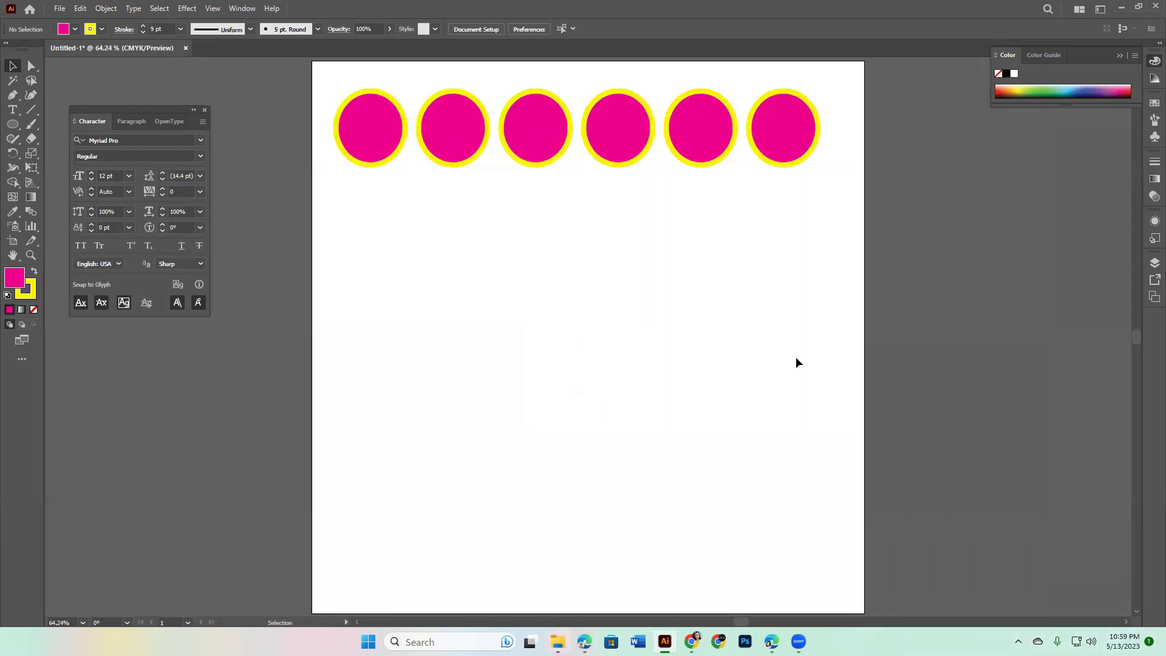
key("ctrl")
key("ctrl+1")
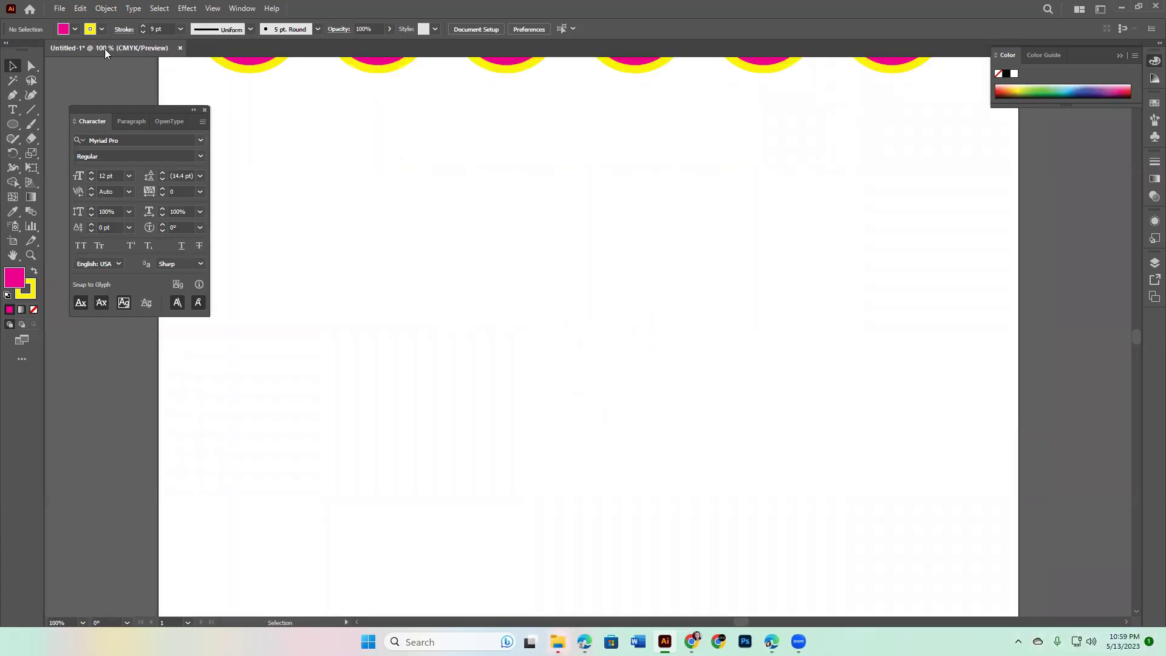
key("ctrl+0")
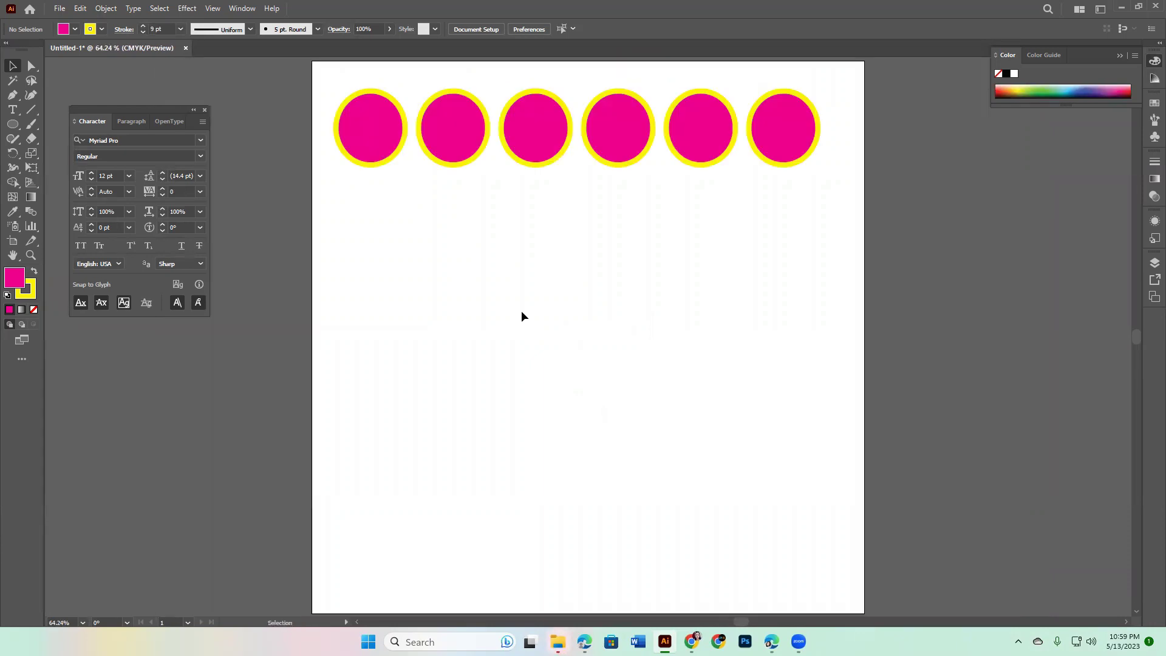
Change the second circle's fill to green
left_click(450, 130)
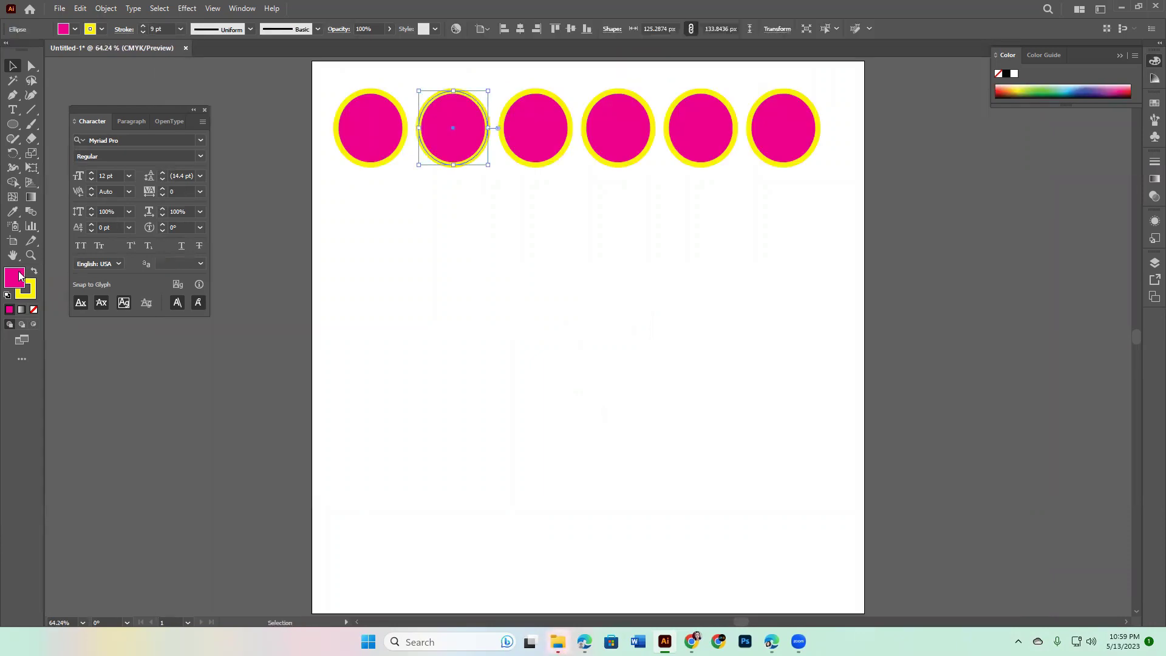
double_click(21, 277)
left_click(599, 354)
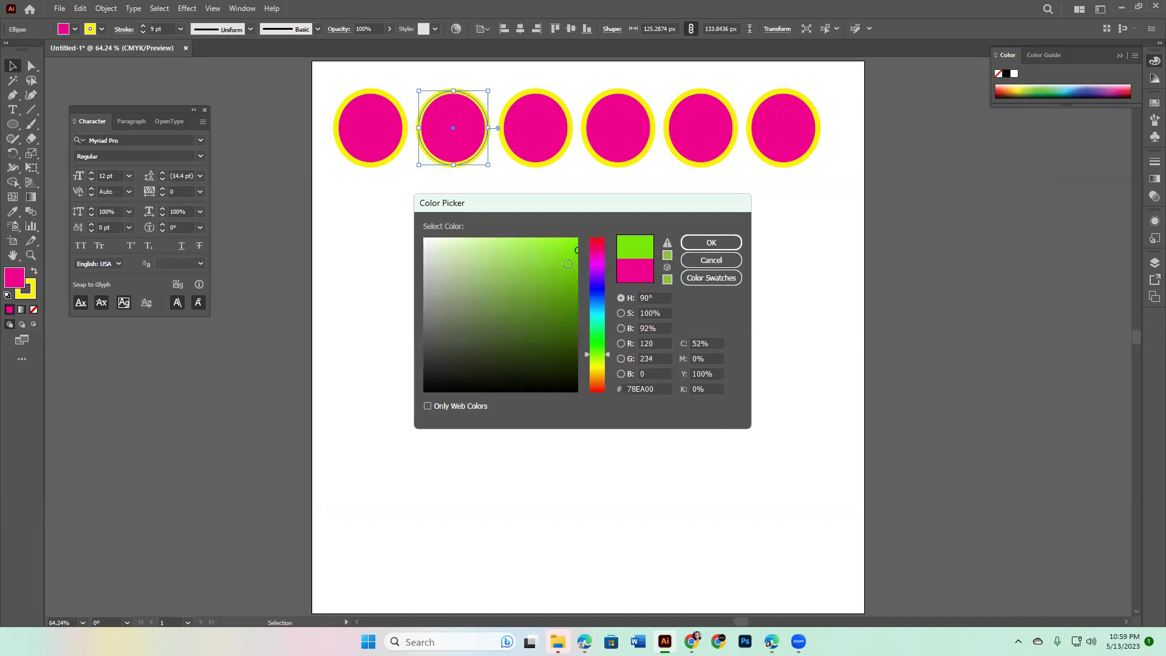
left_click(712, 243)
Change the third circle's fill to blue
left_click(547, 124)
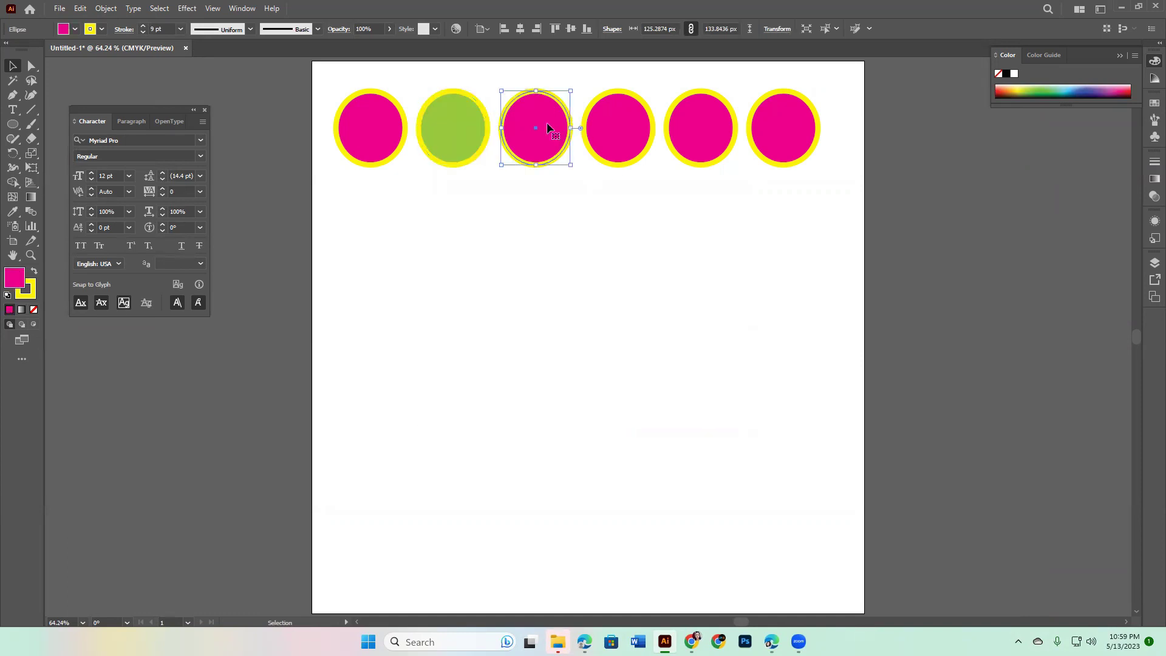
double_click(14, 277)
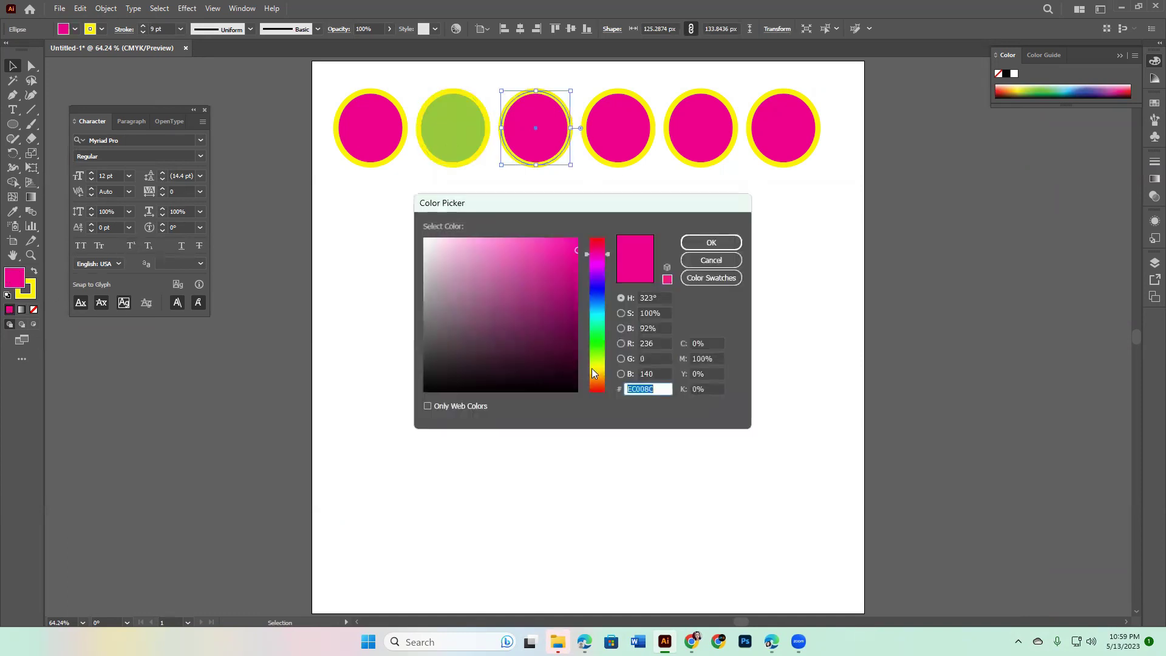
left_click_drag(599, 379, 599, 353)
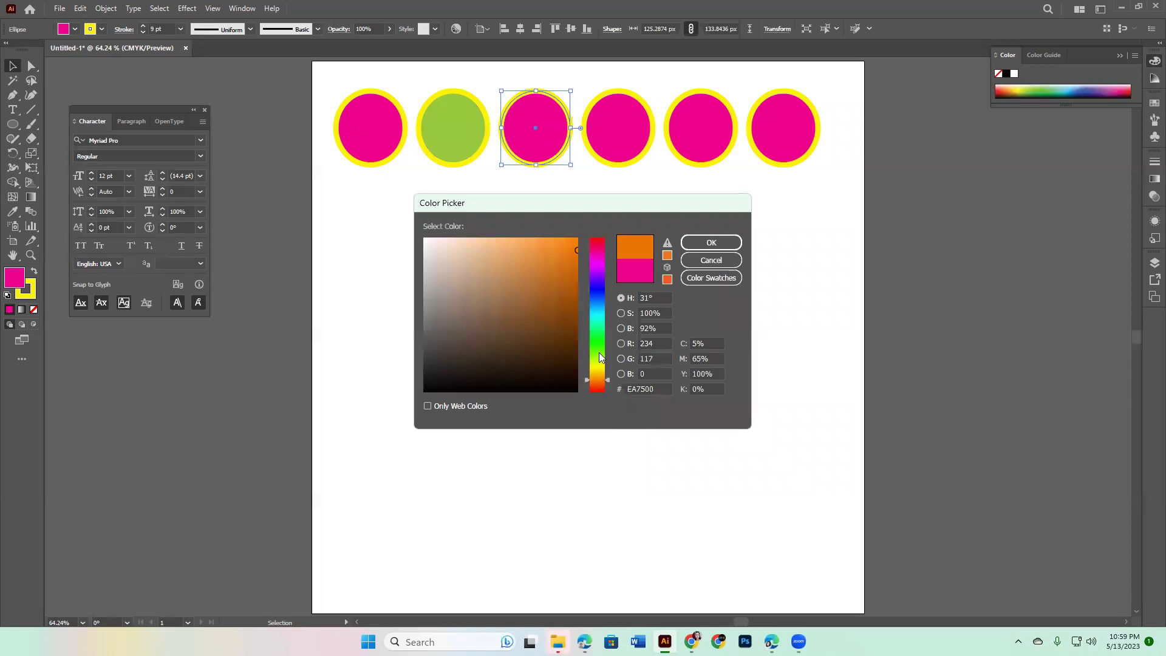
left_click(599, 297)
left_click_drag(560, 271, 584, 244)
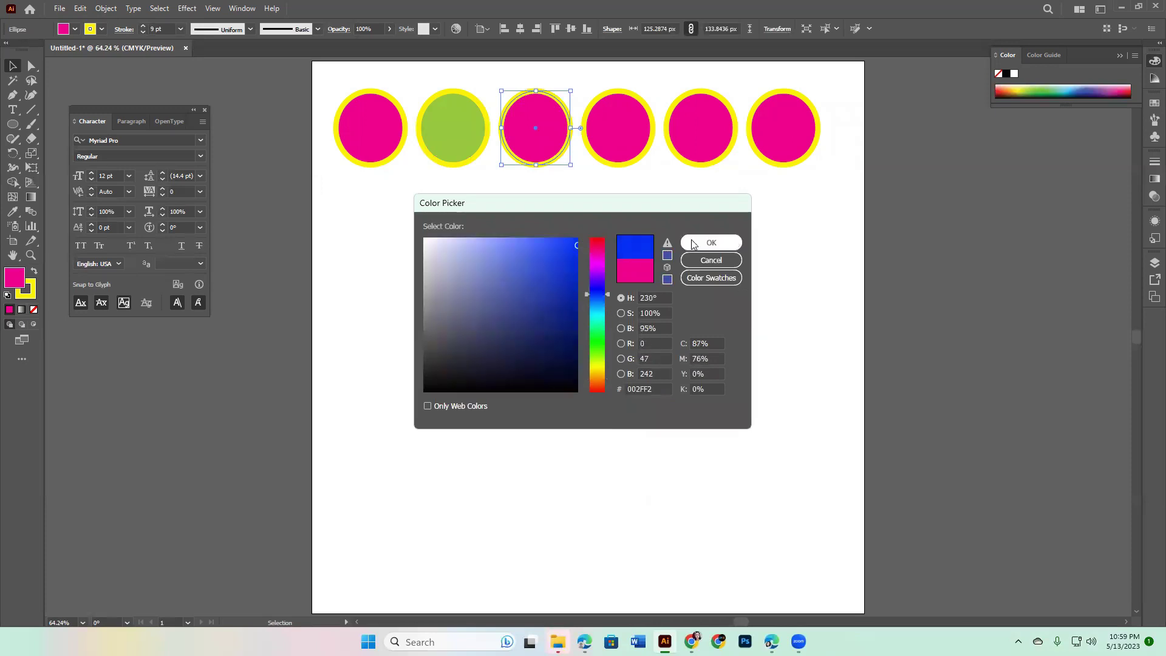
left_click(711, 242)
Change the fourth circle's fill to yellow
left_click(609, 117)
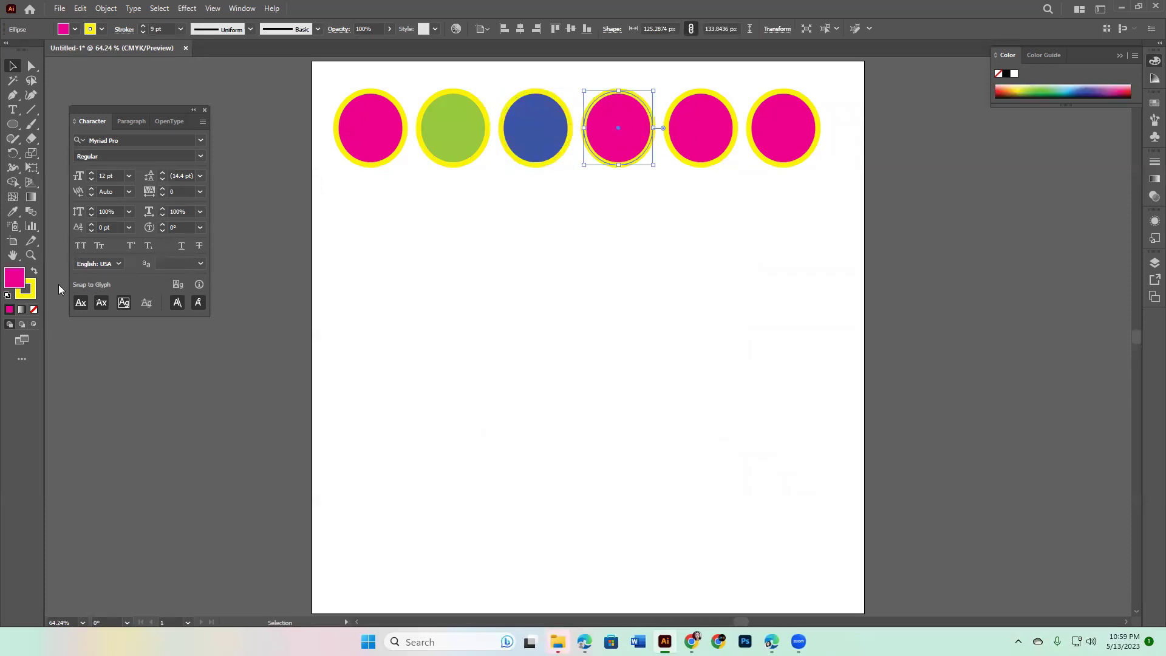
double_click(15, 277)
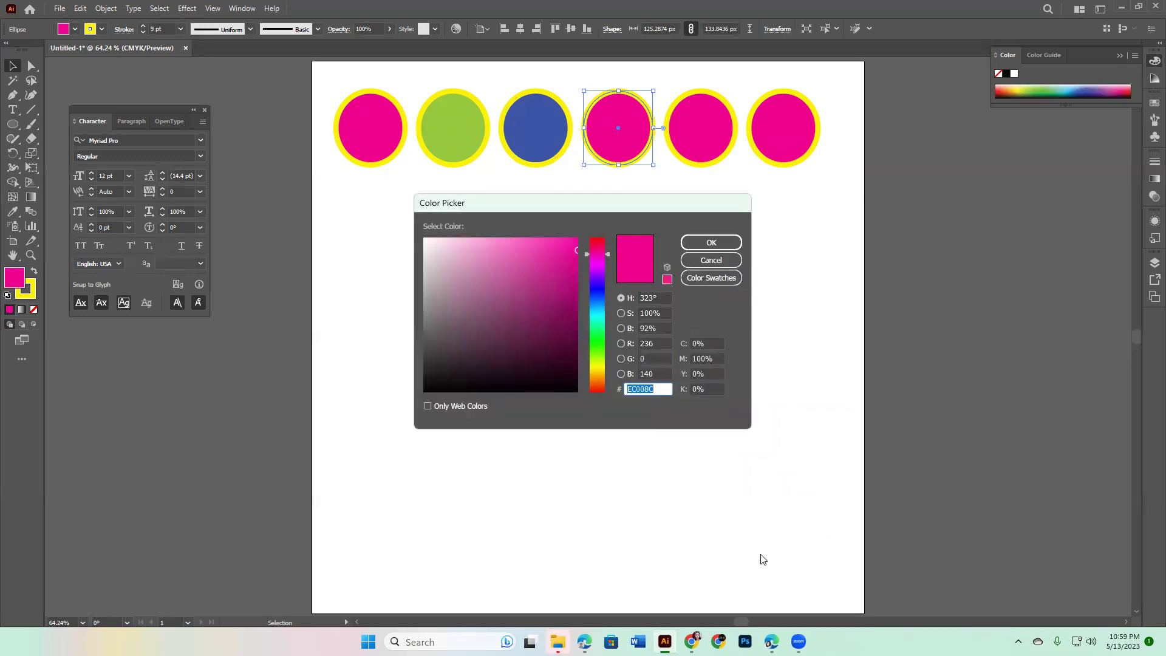
left_click(597, 369)
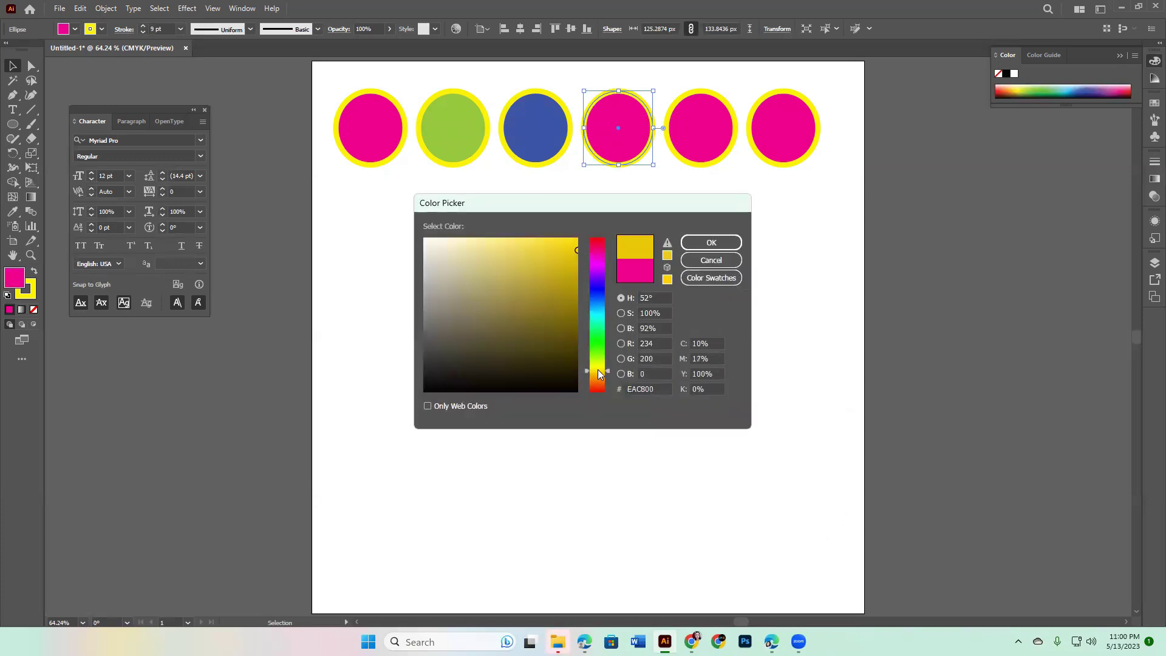
left_click(711, 243)
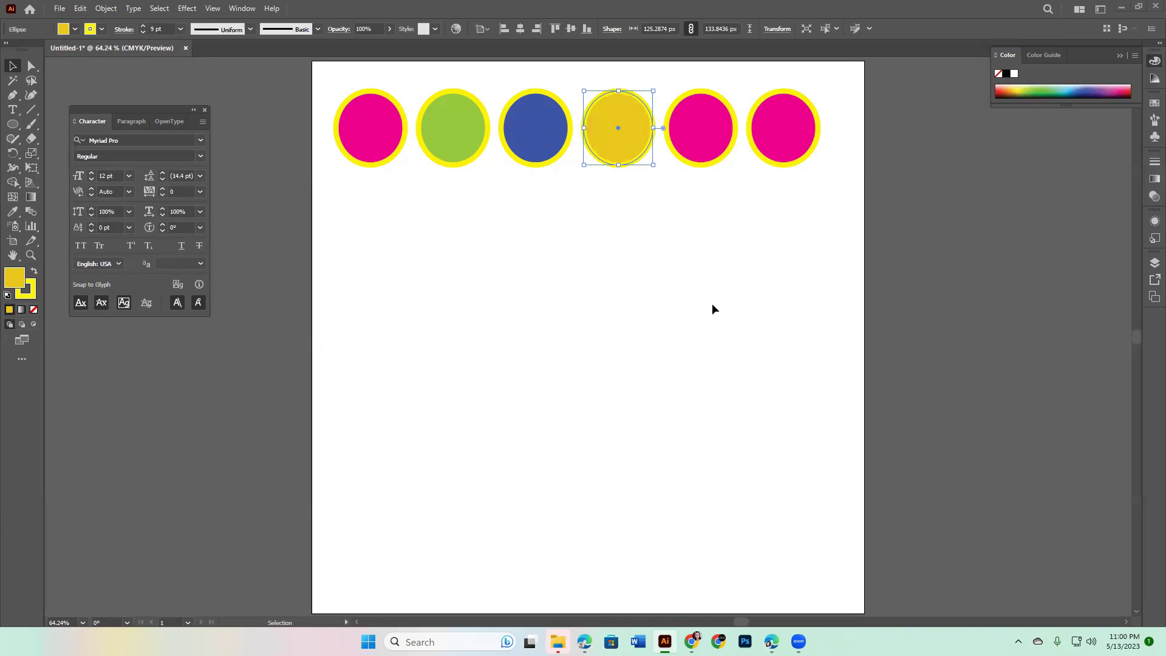
Give the fifth circle a blue fill and delete the sixth pink circle
left_click(688, 123)
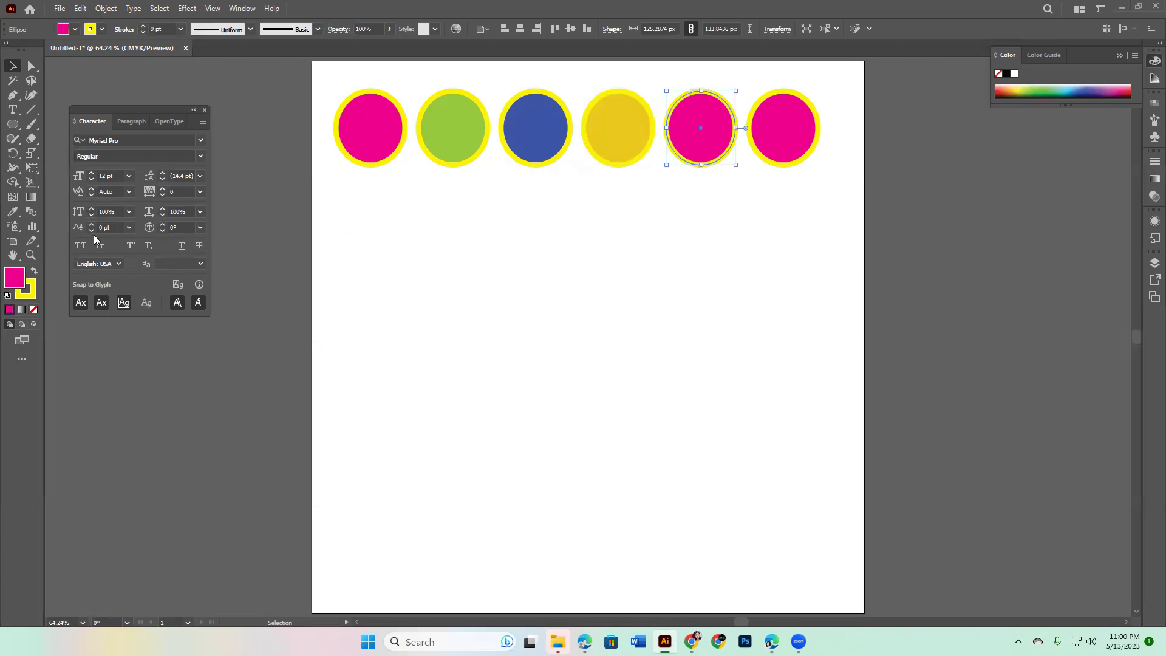
double_click(17, 278)
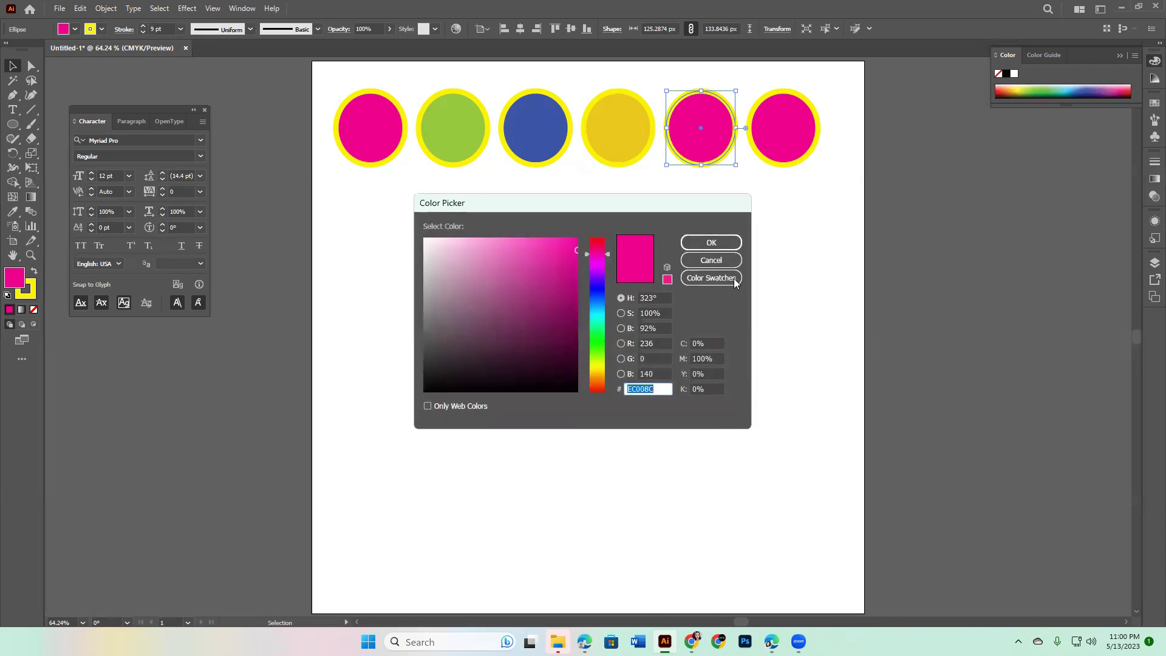
left_click(599, 277)
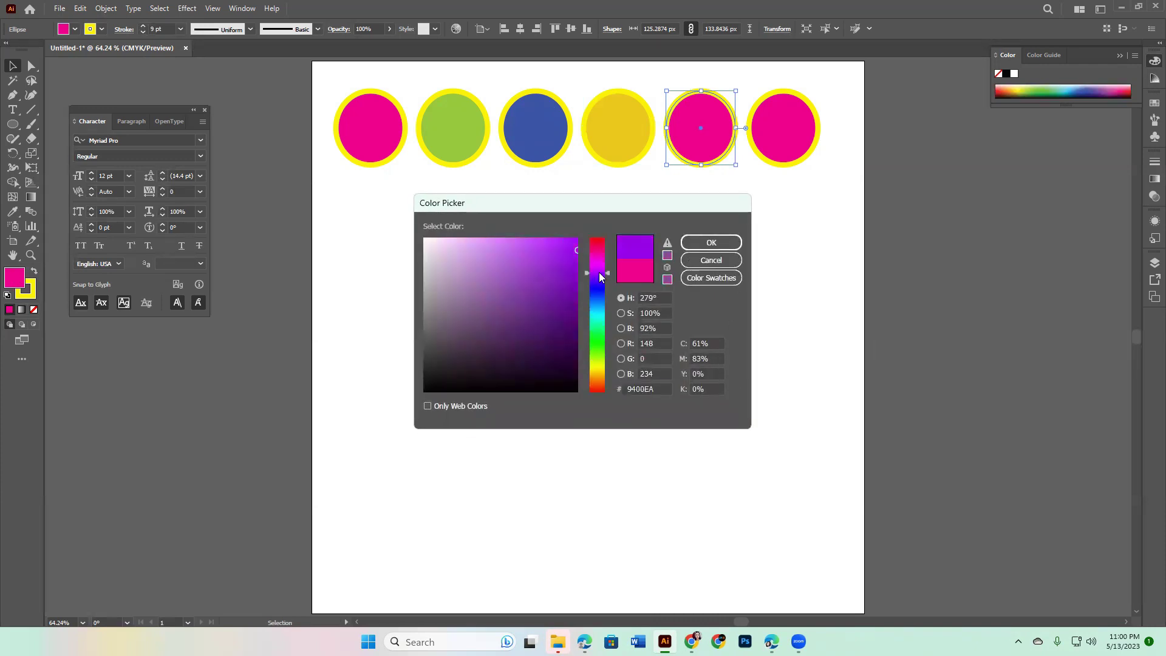
left_click(599, 292)
left_click(714, 244)
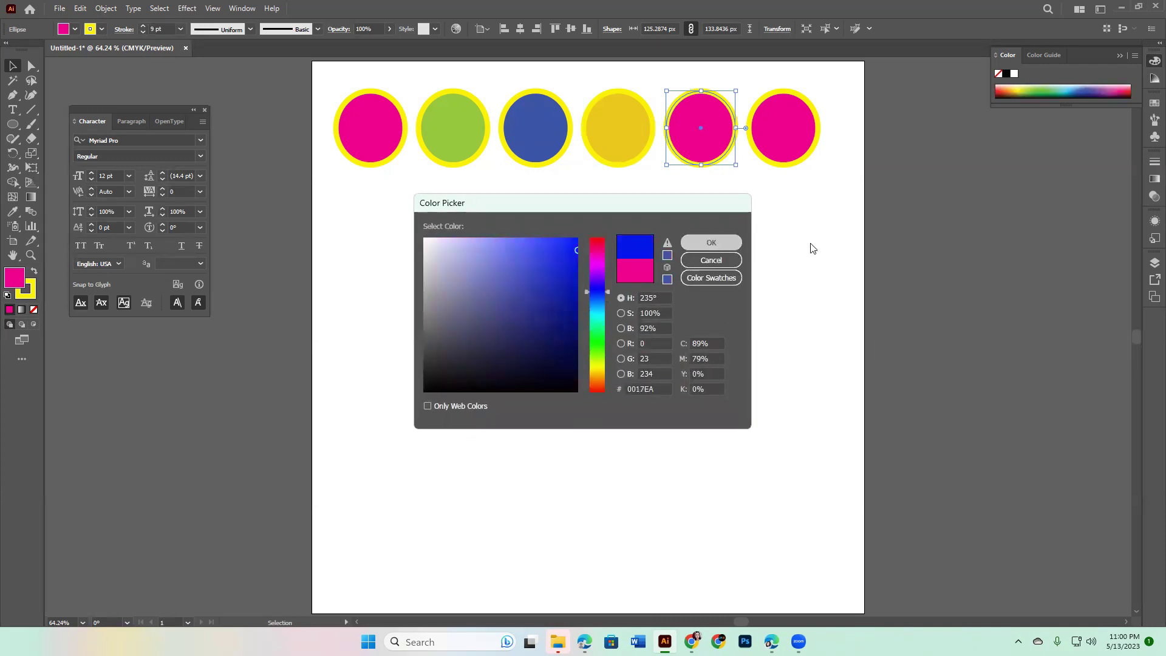
left_click(782, 129)
key("Delete")
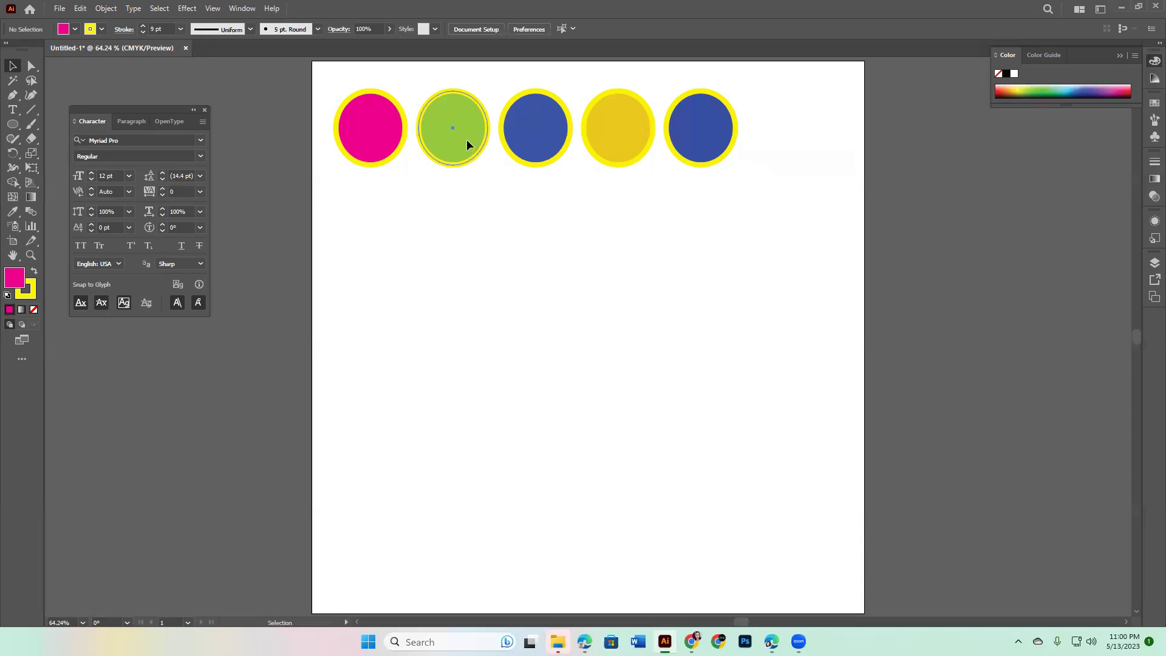
Stack the green and blue circles onto the pink one and set their stroke to None
left_click_drag(466, 140, 425, 137)
left_click_drag(537, 157, 410, 198)
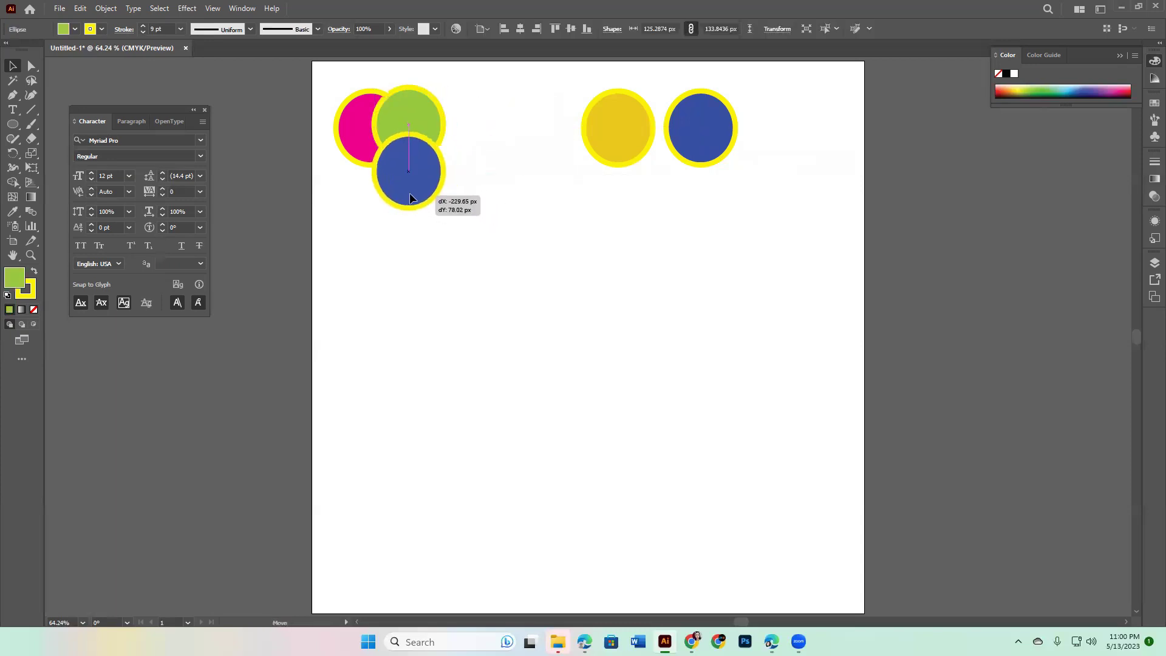
left_click_drag(338, 81, 491, 235)
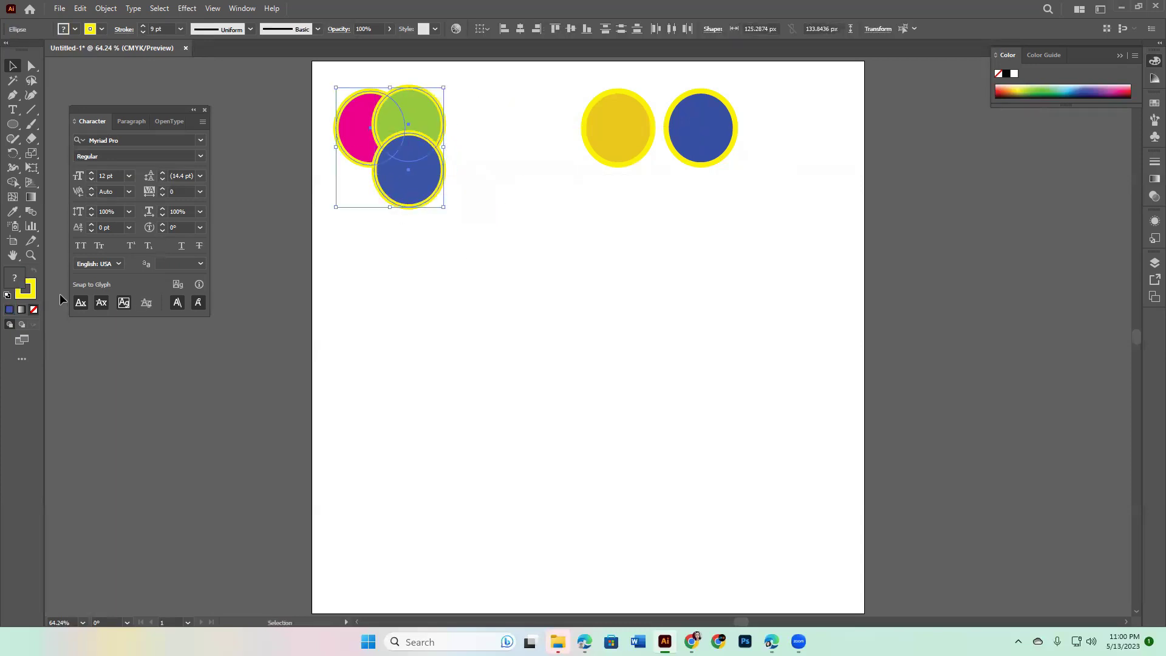
left_click(33, 309)
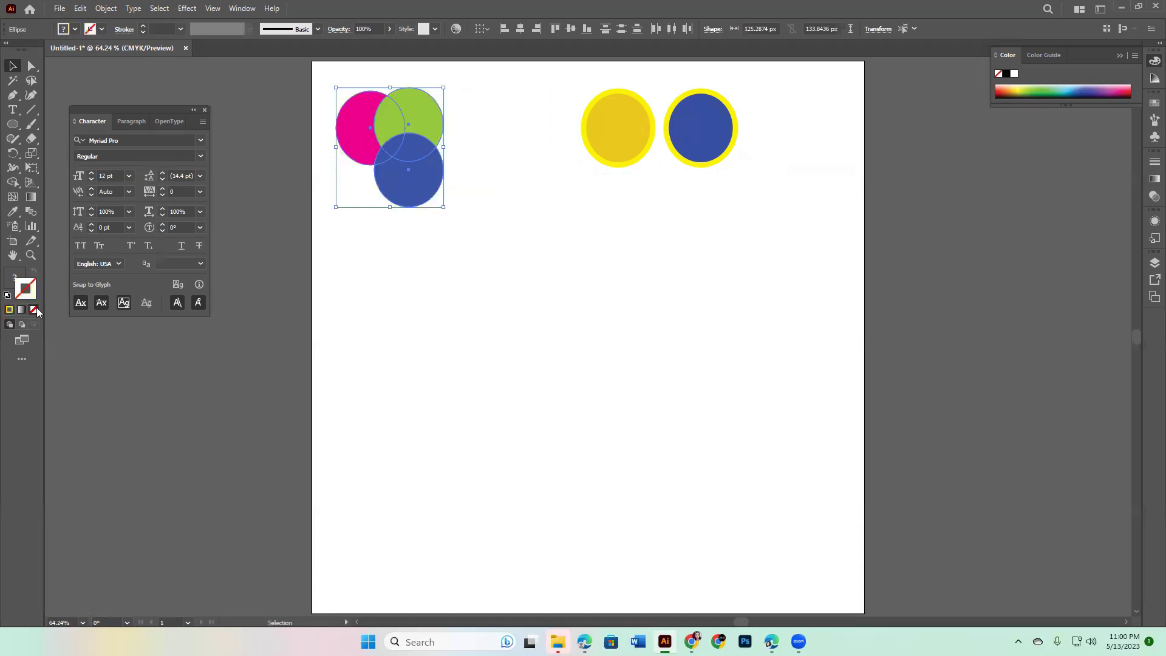
left_click(489, 340)
Move the yellow circle aside and enlarge the ringed blue circle to about 240 px
mouse_move(545, 71)
left_mouse_down()
mouse_move(724, 176)
mouse_move(600, 161)
left_mouse_up()
left_click_drag(478, 70, 613, 170)
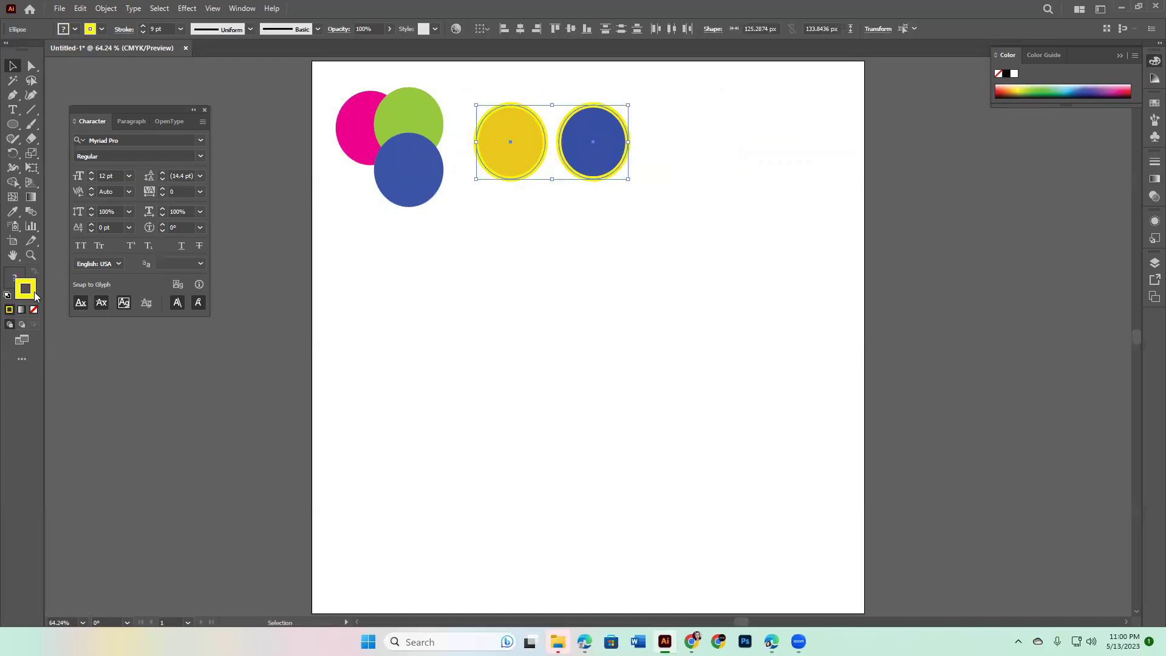
left_click(312, 403)
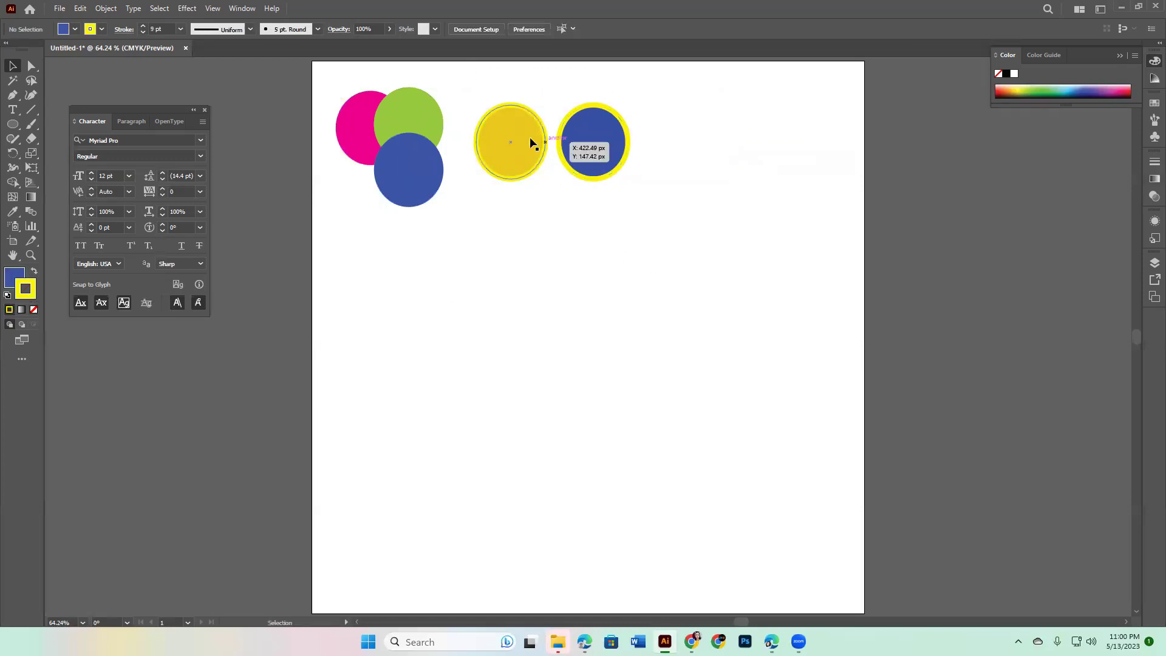
left_click_drag(530, 143, 589, 340)
mouse_move(609, 122)
left_mouse_down()
mouse_move(453, 336)
mouse_move(537, 251)
left_mouse_up()
left_click_drag(569, 340, 660, 173)
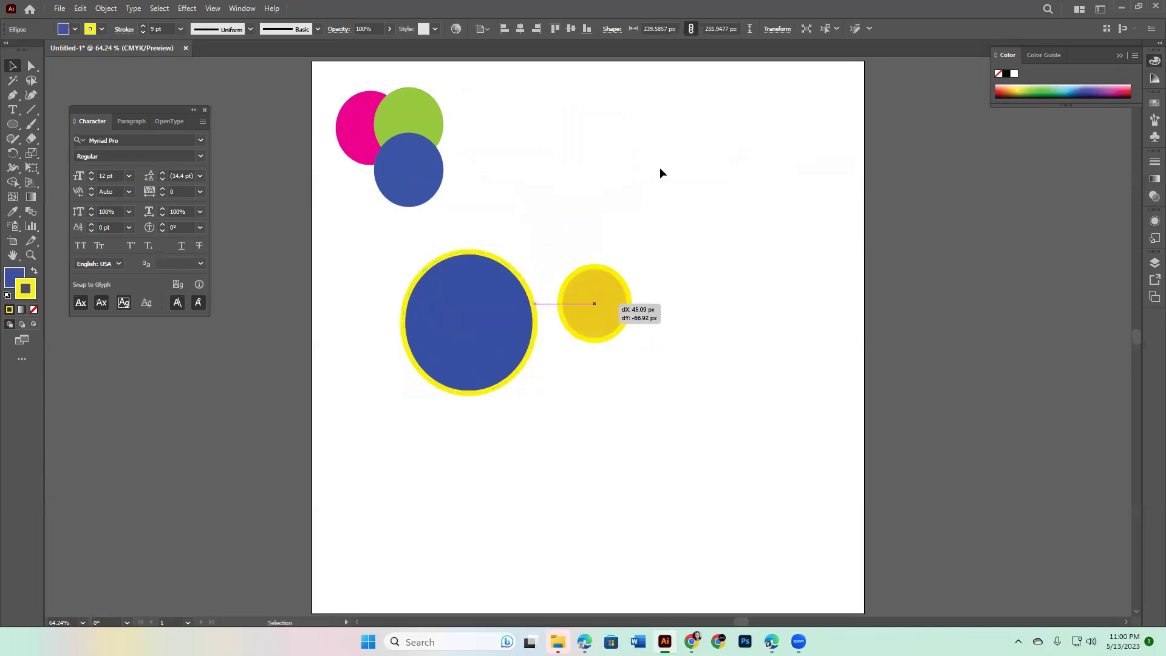
left_click_drag(476, 275, 544, 355)
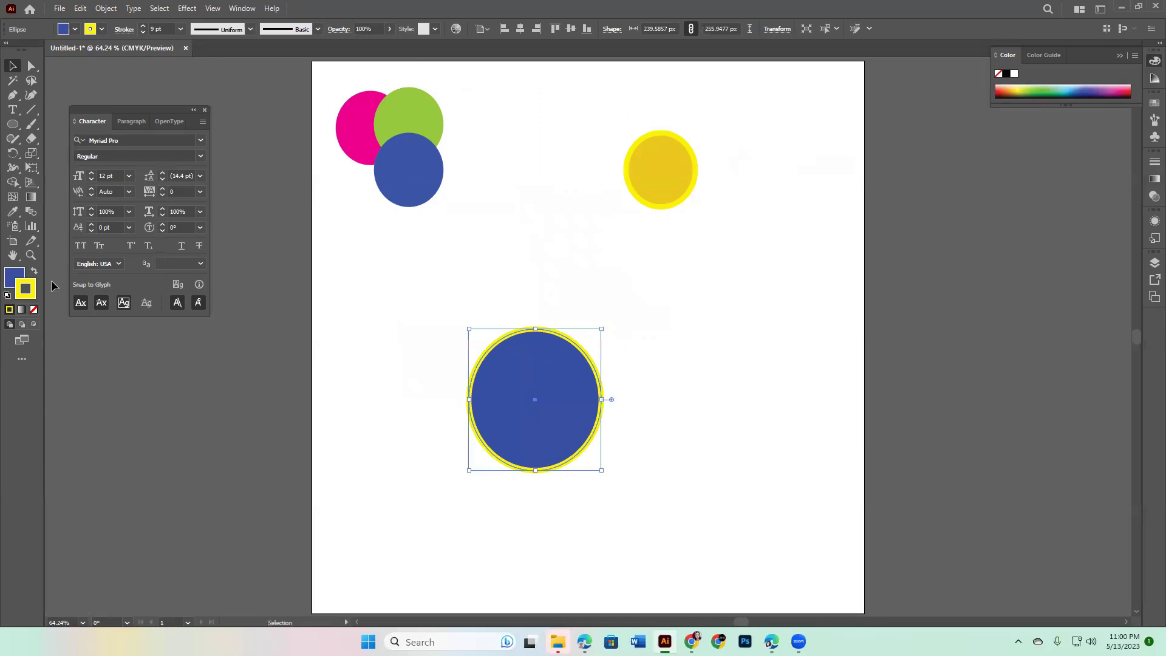
Set the large blue circle's fill to None and delete the resulting yellow ring
left_click(35, 311)
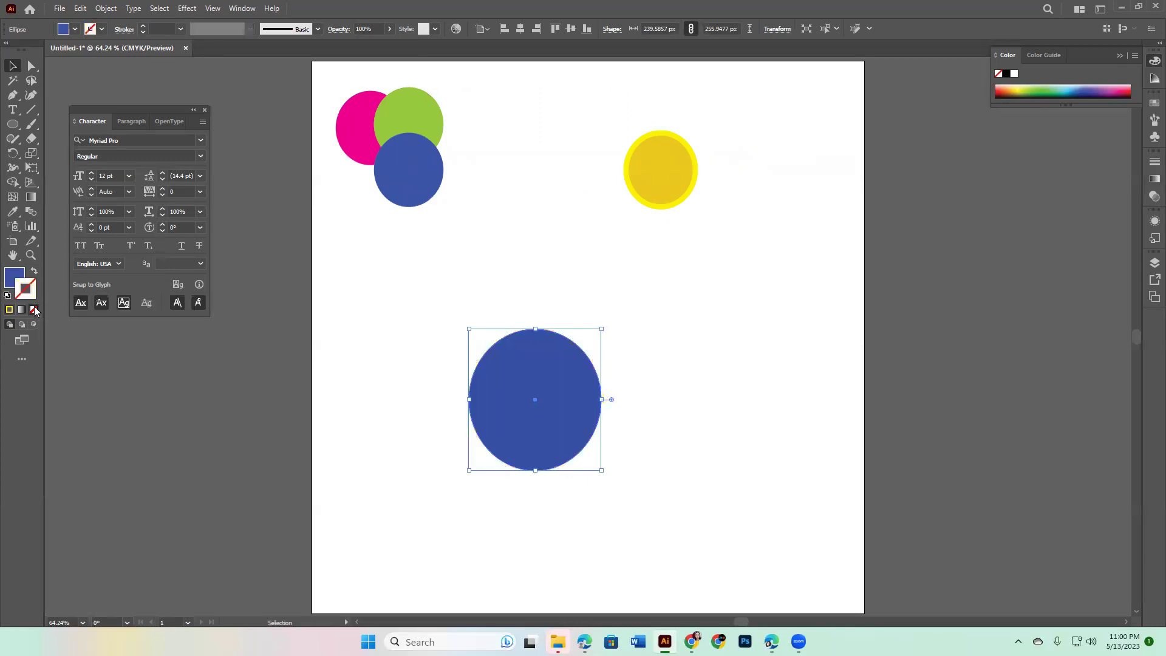
key("ctrl+z")
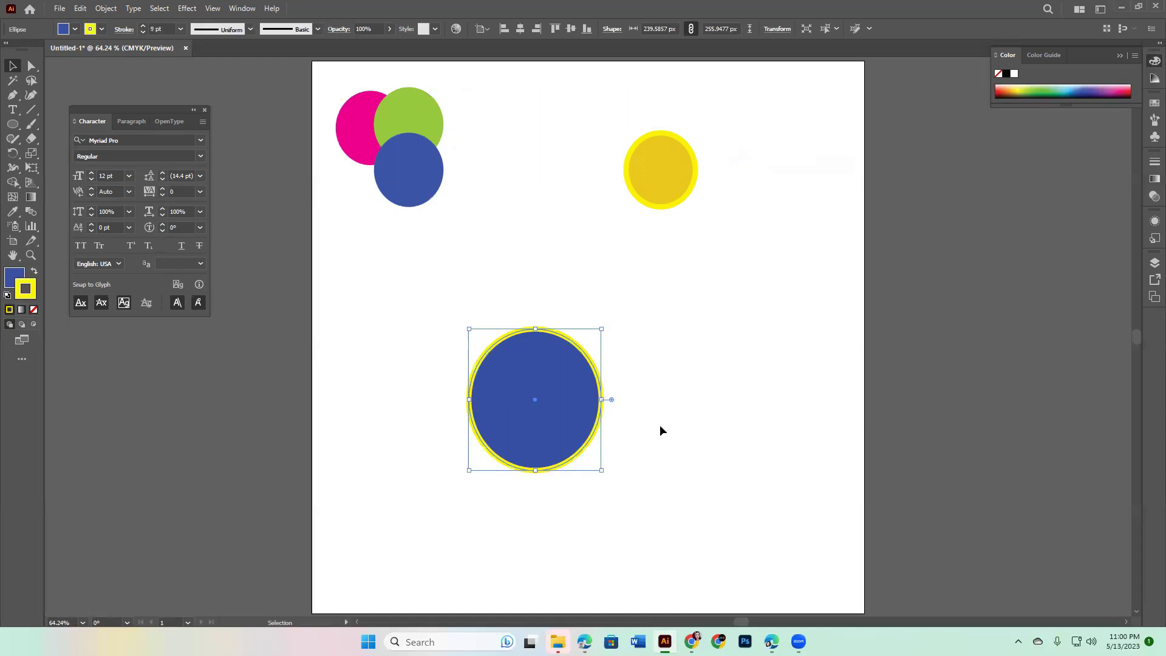
left_click(18, 277)
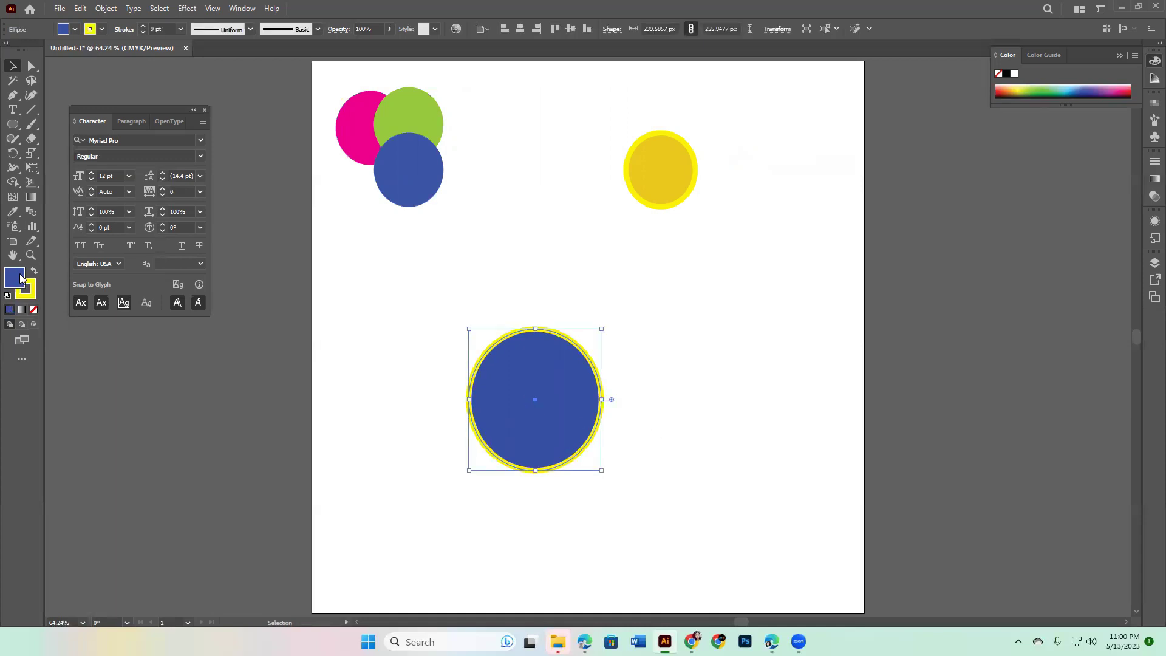
left_click(34, 310)
left_click(361, 494)
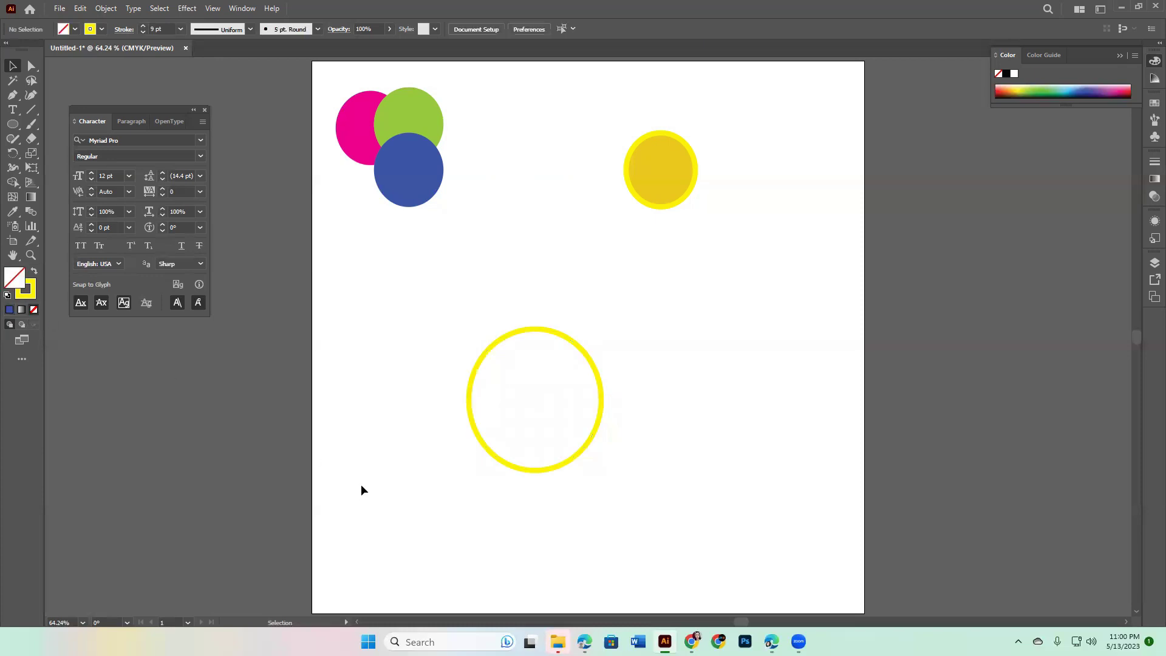
left_click_drag(359, 365, 697, 476)
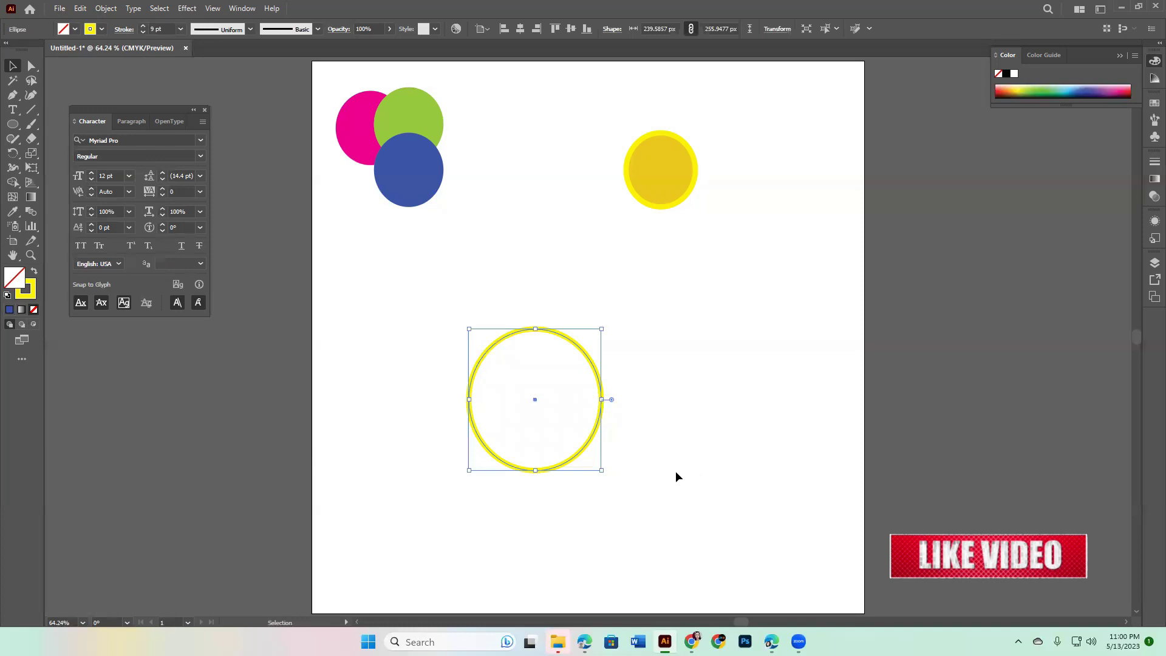
key("Delete")
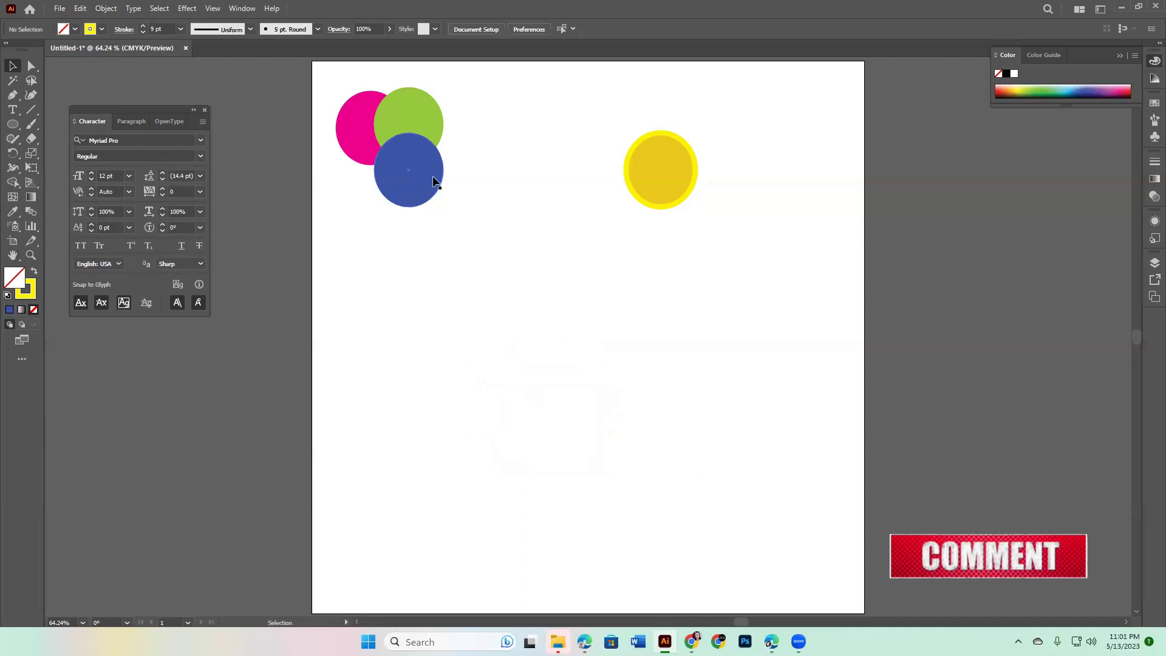
Set the yellow circle's fill to None and delete the remaining ring
left_click_drag(676, 172, 534, 351)
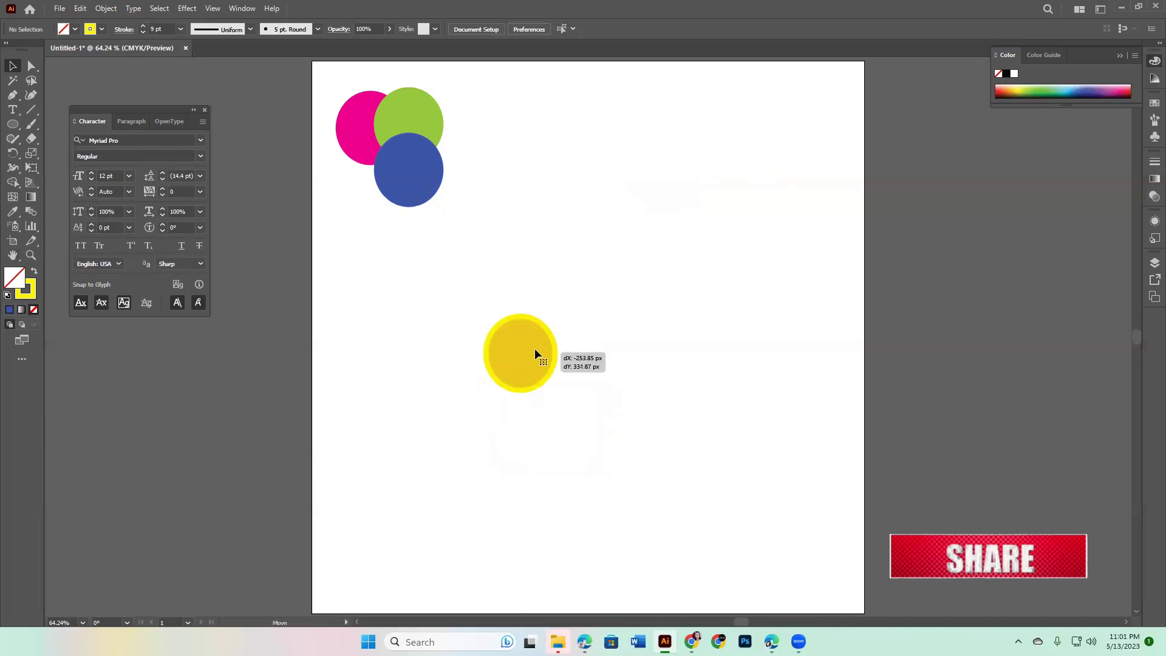
left_click(91, 30)
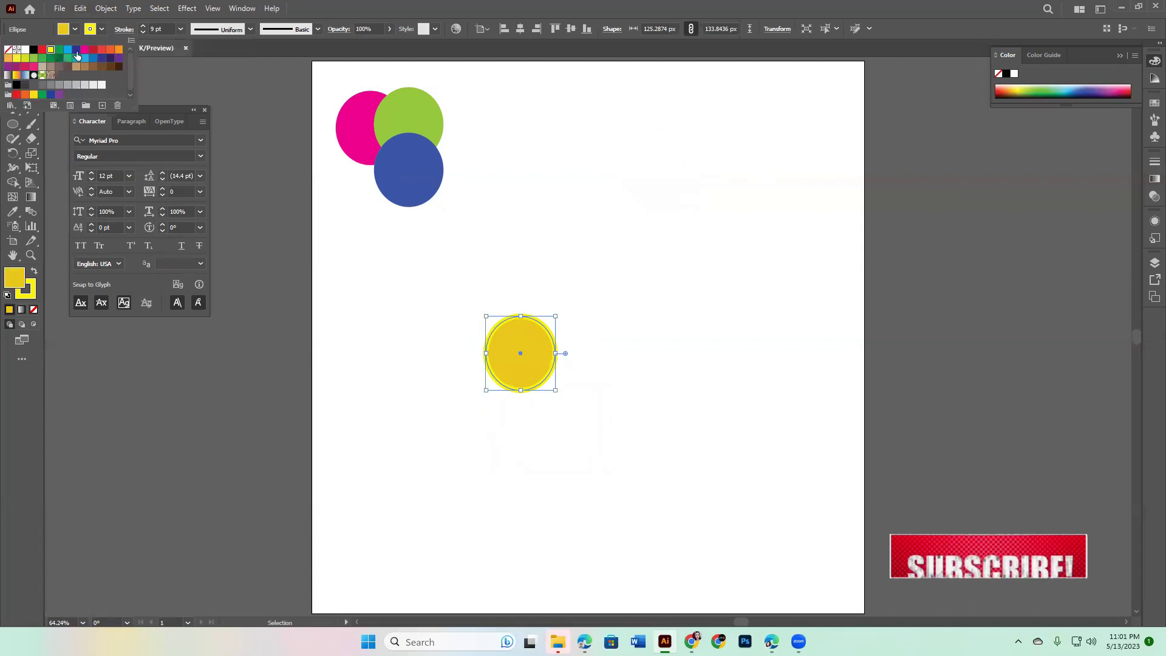
left_click(8, 51)
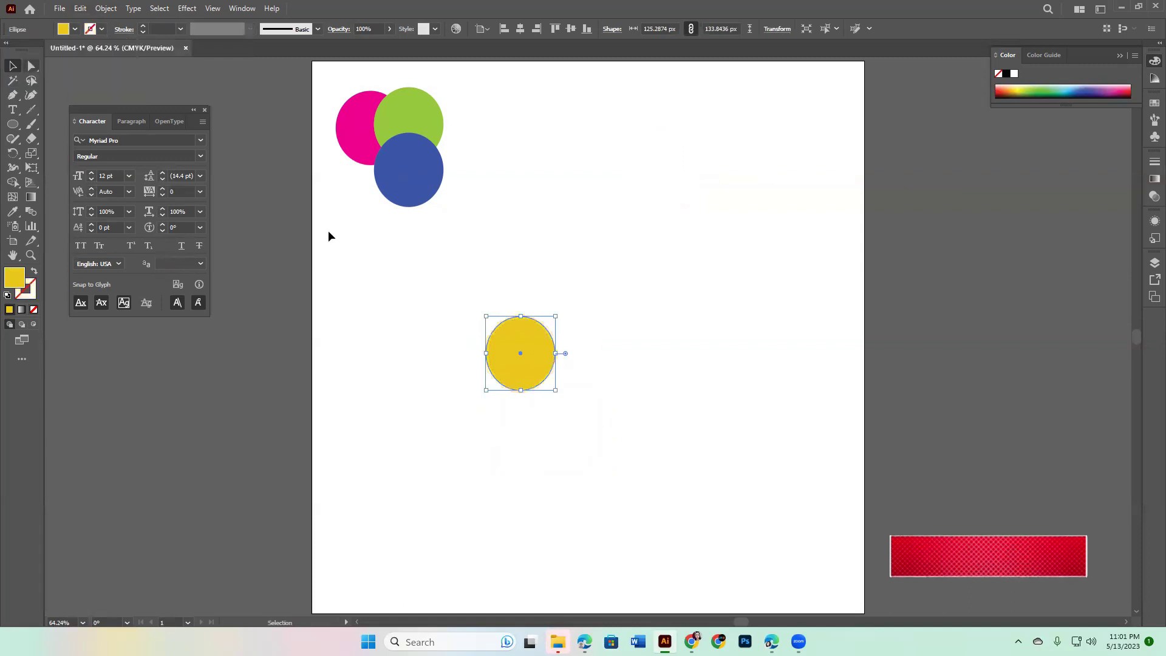
left_click(650, 351)
key("ctrl+z")
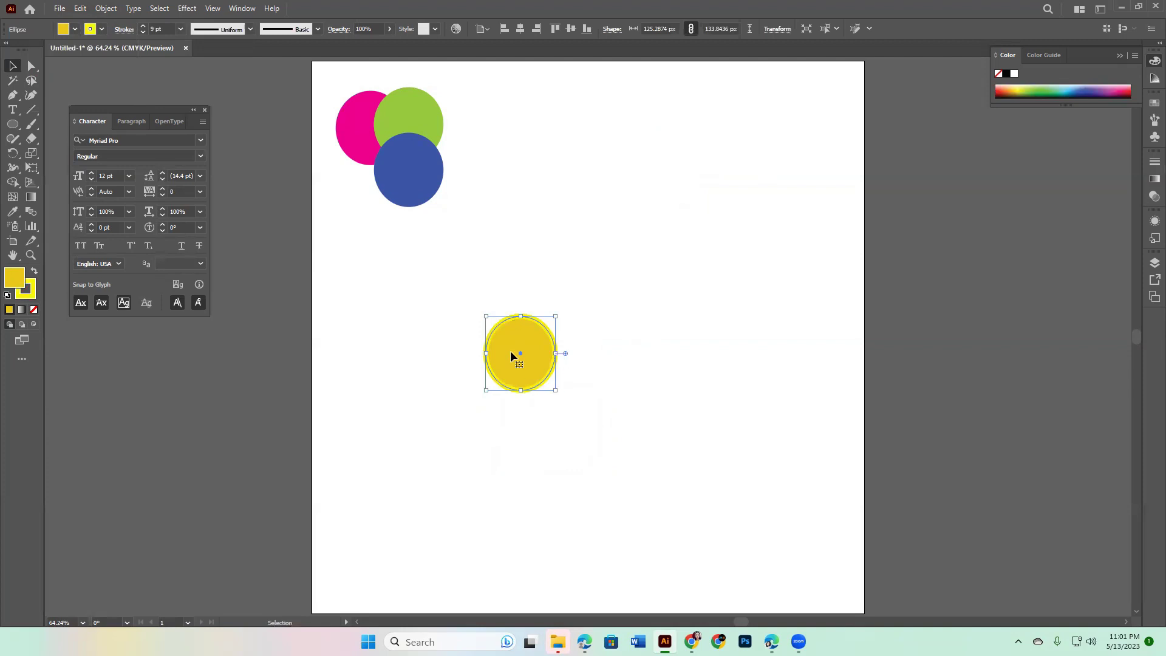
left_click(75, 29)
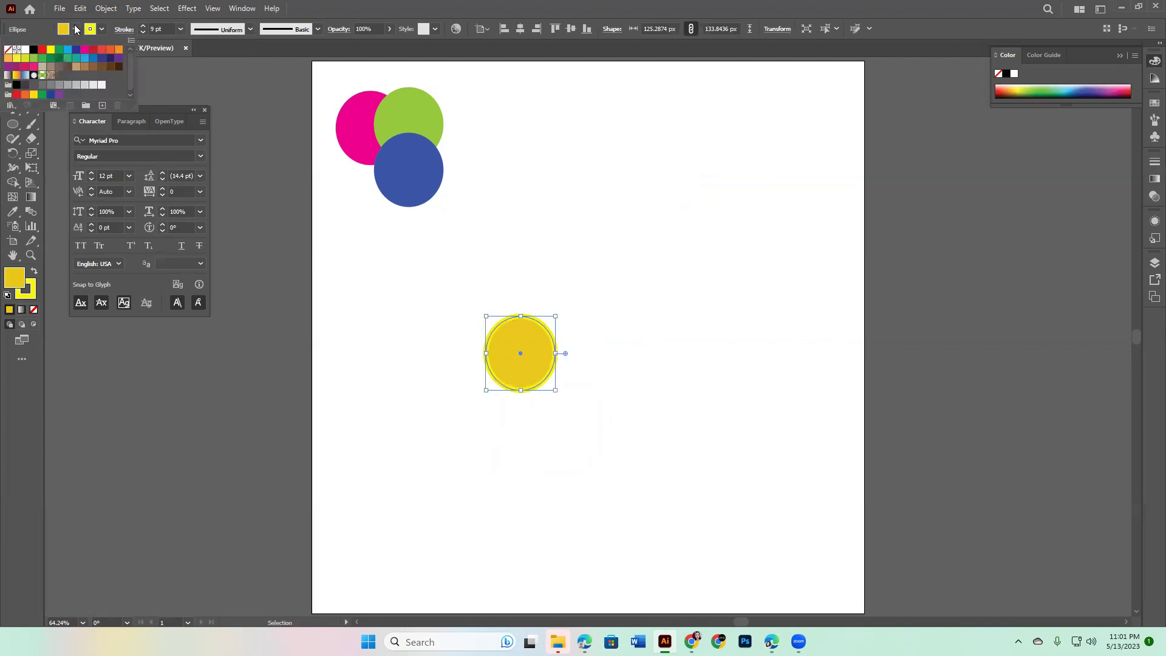
left_click(9, 51)
left_click(631, 282)
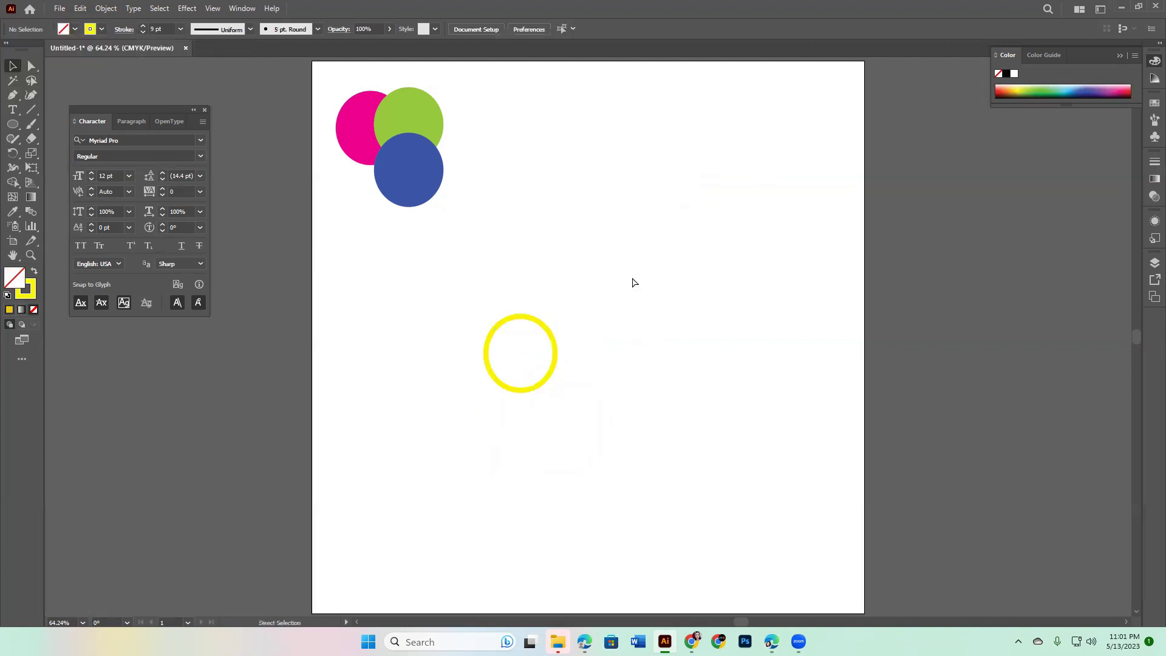
left_click_drag(487, 264, 627, 387)
key("Delete")
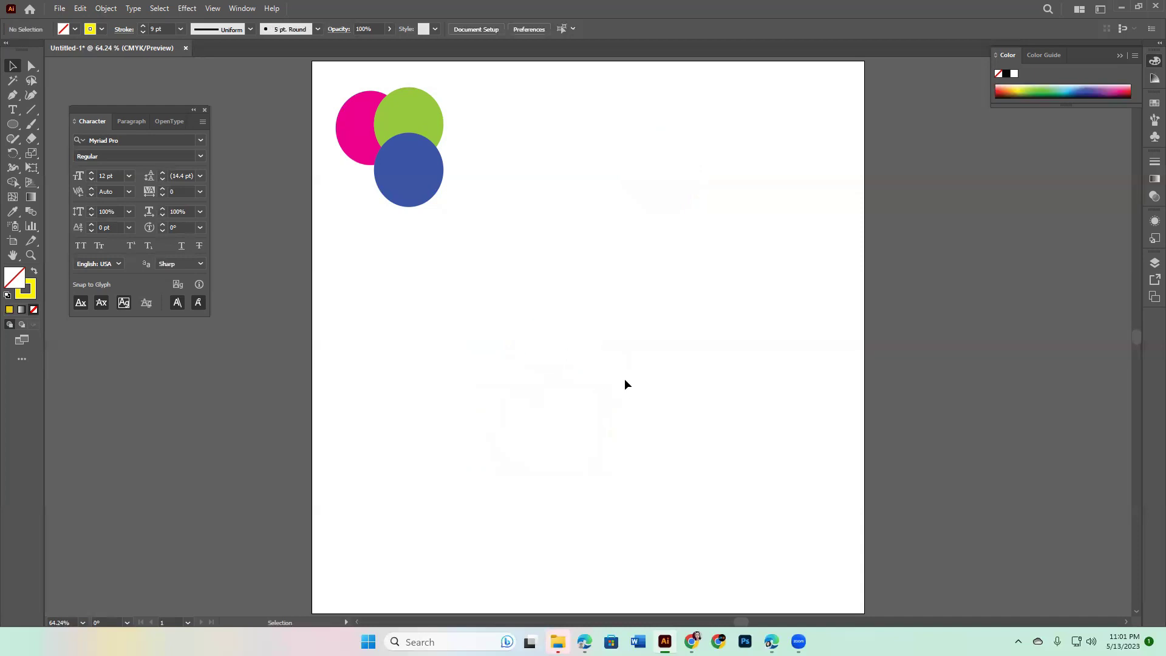
Rearrange the blue and green circles and drag a copy of the blue circle up-right
left_click_drag(524, 308, 686, 470)
left_click_drag(560, 328, 574, 320)
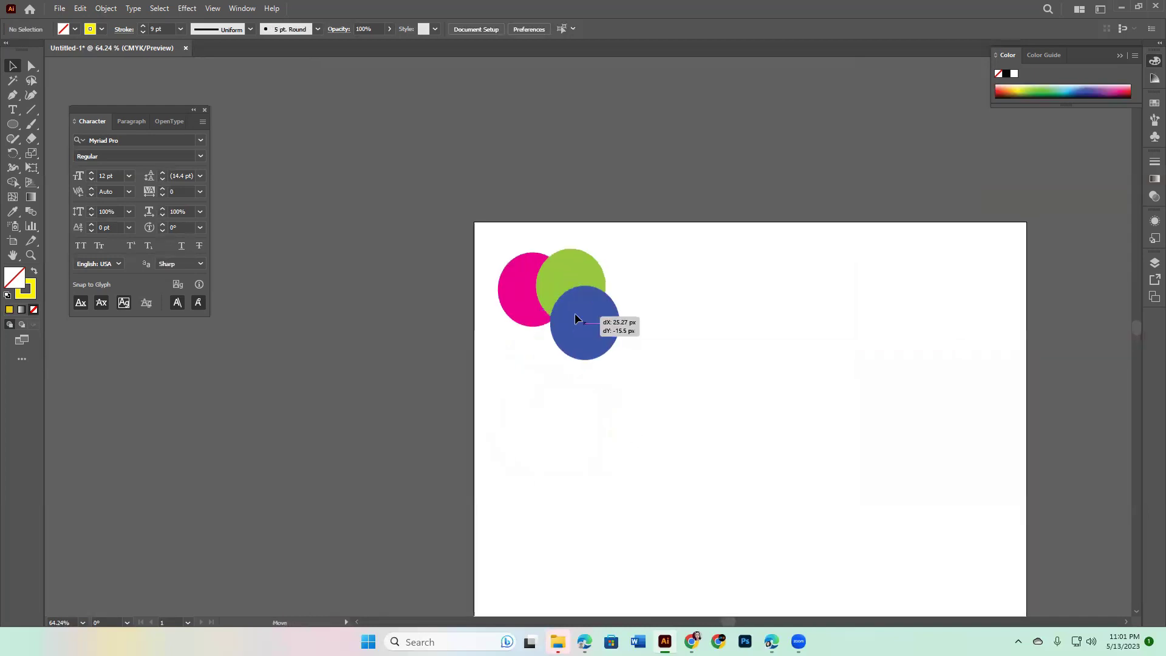
left_click_drag(552, 271, 544, 267)
left_click_drag(595, 345, 581, 333)
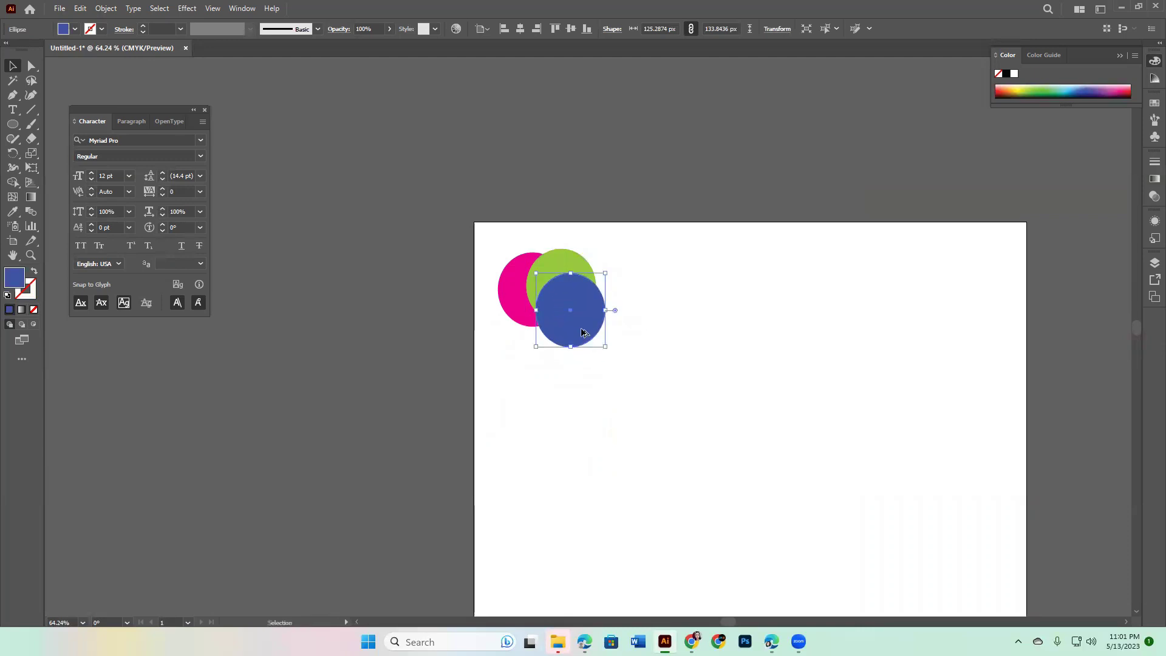
left_click_drag(581, 333, 609, 308)
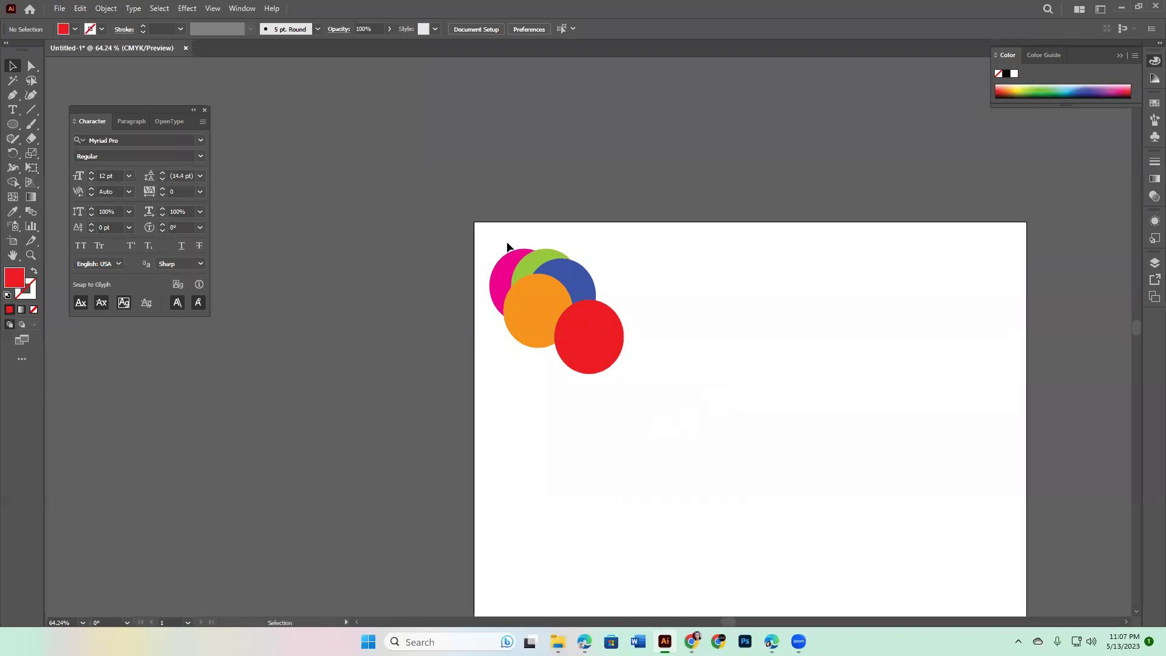
Move the red circle up and left into the cluster and reselect it
left_click_drag(521, 232, 445, 197)
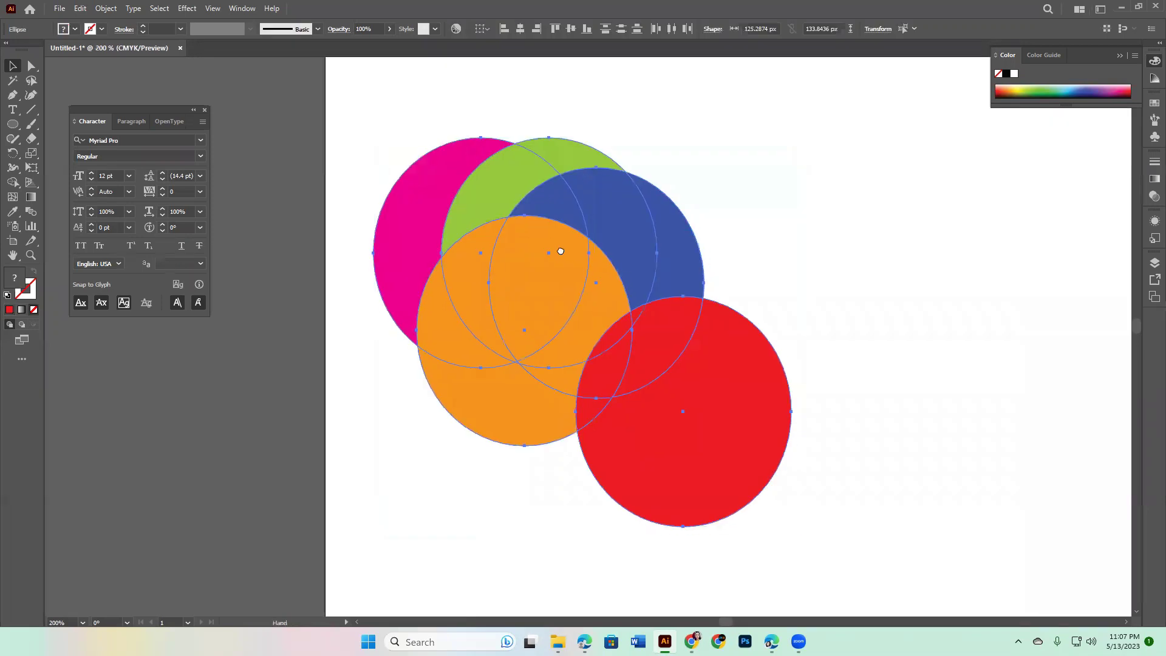
left_click(849, 266)
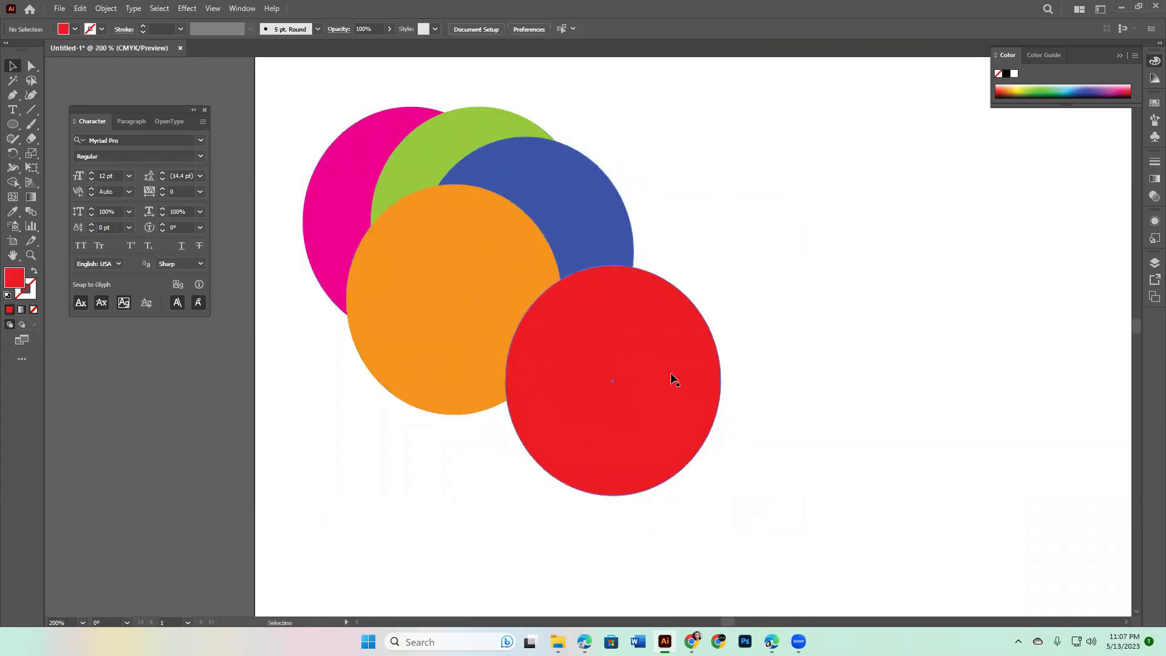
left_click_drag(672, 380, 632, 357)
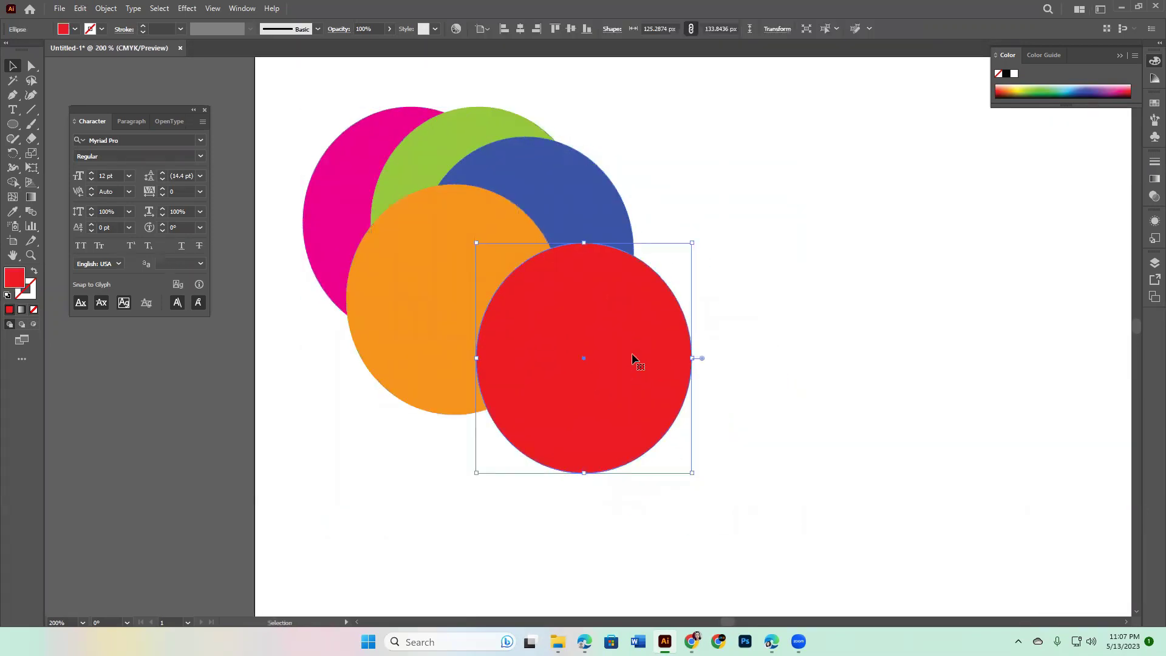
left_click(555, 188)
left_click(621, 428)
right_click(590, 300)
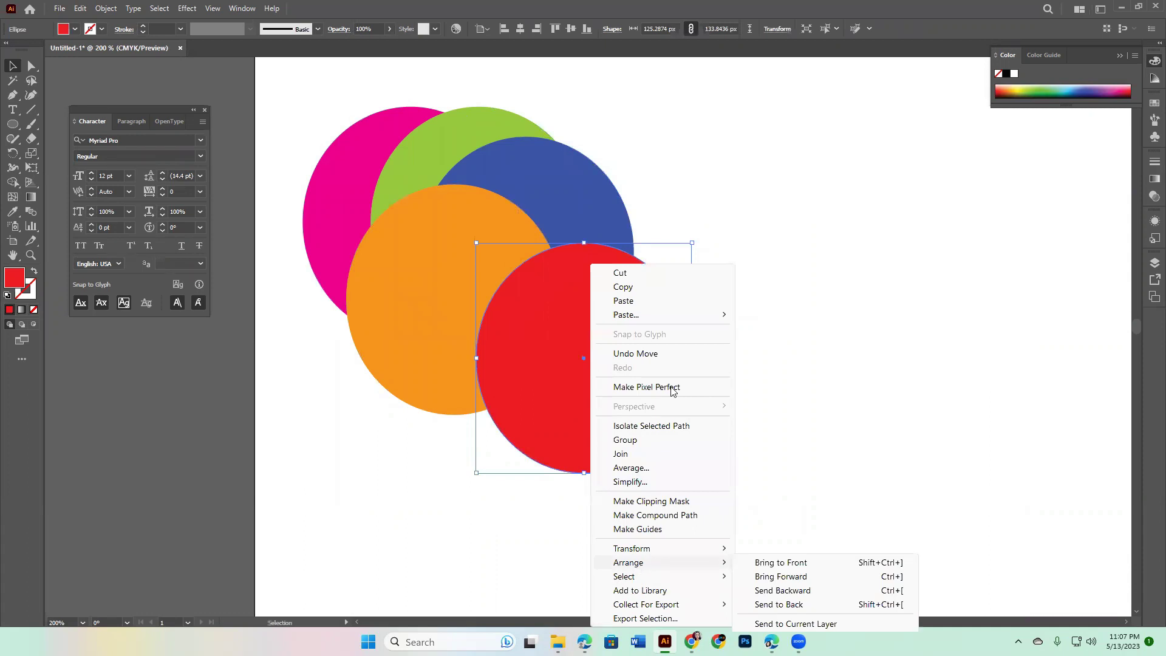
left_click(861, 224)
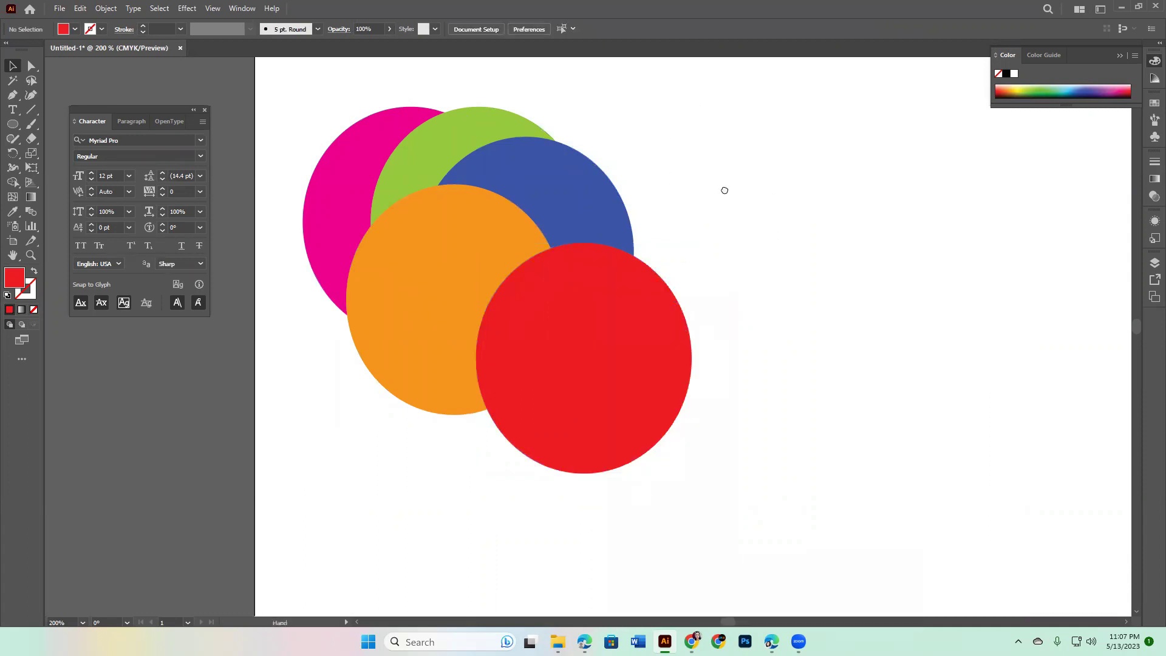
Arrange the red circle with Send to Back, then zoom out
left_click_drag(724, 190, 702, 156)
left_click_drag(650, 235, 679, 264)
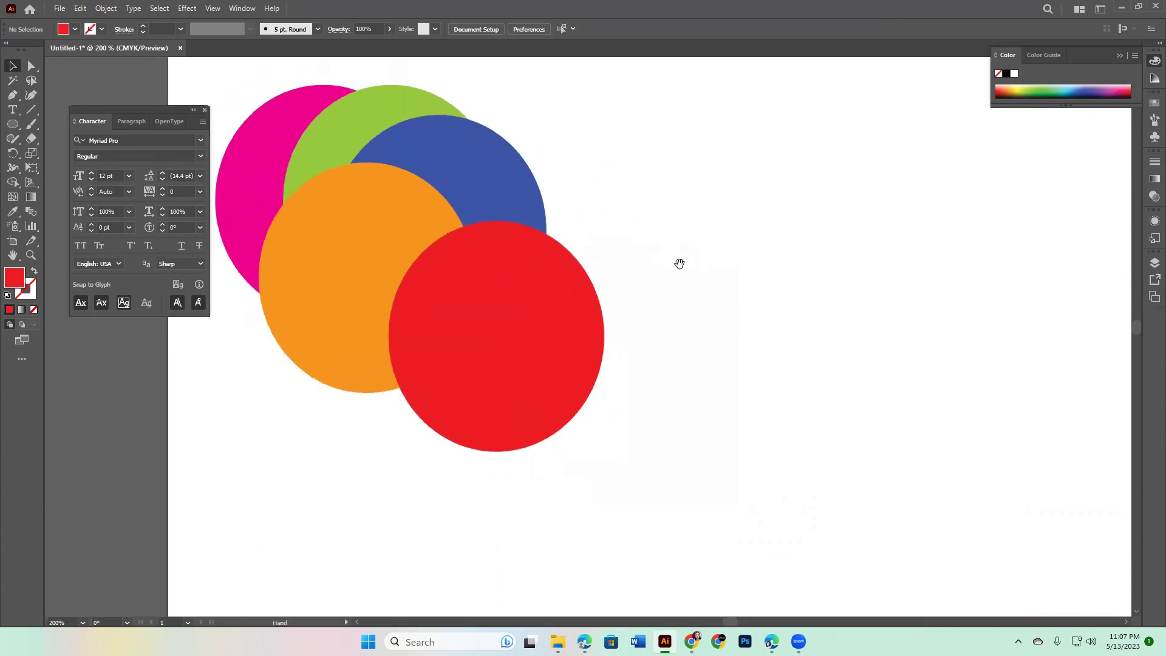
left_click(540, 297)
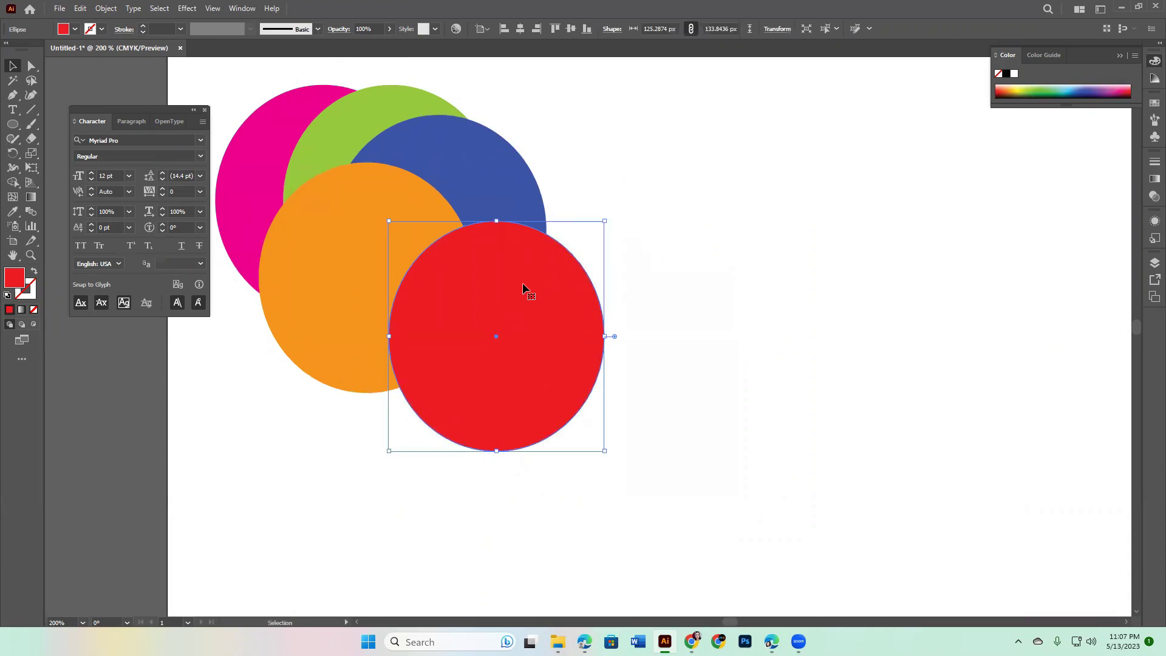
right_click(529, 280)
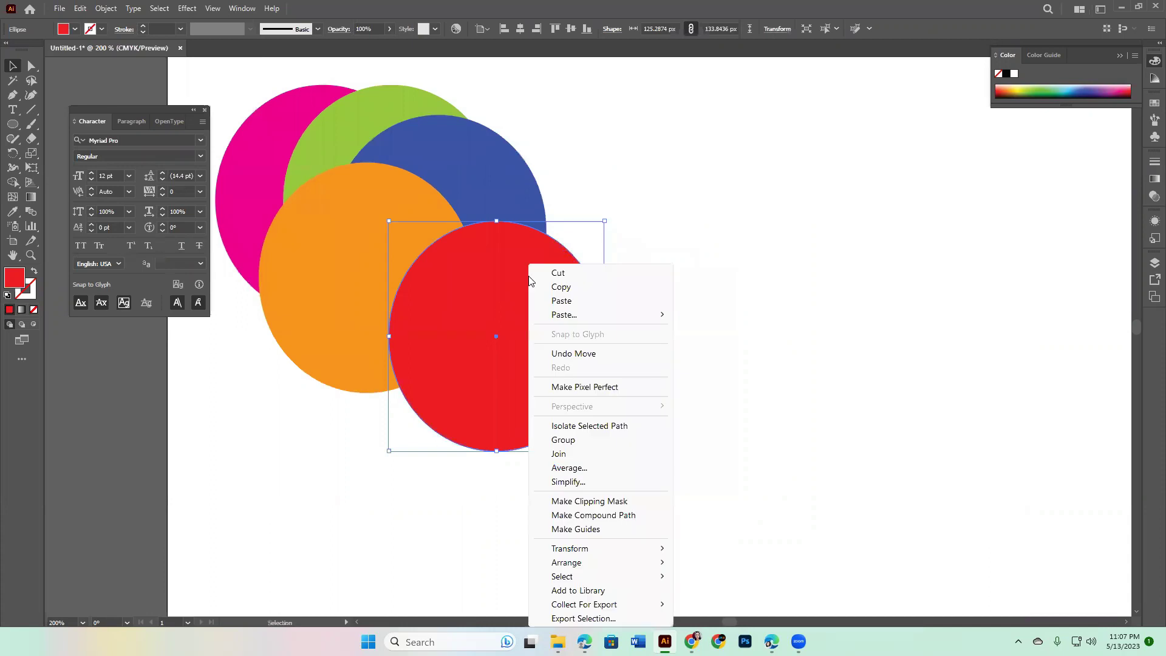
mouse_move(567, 562)
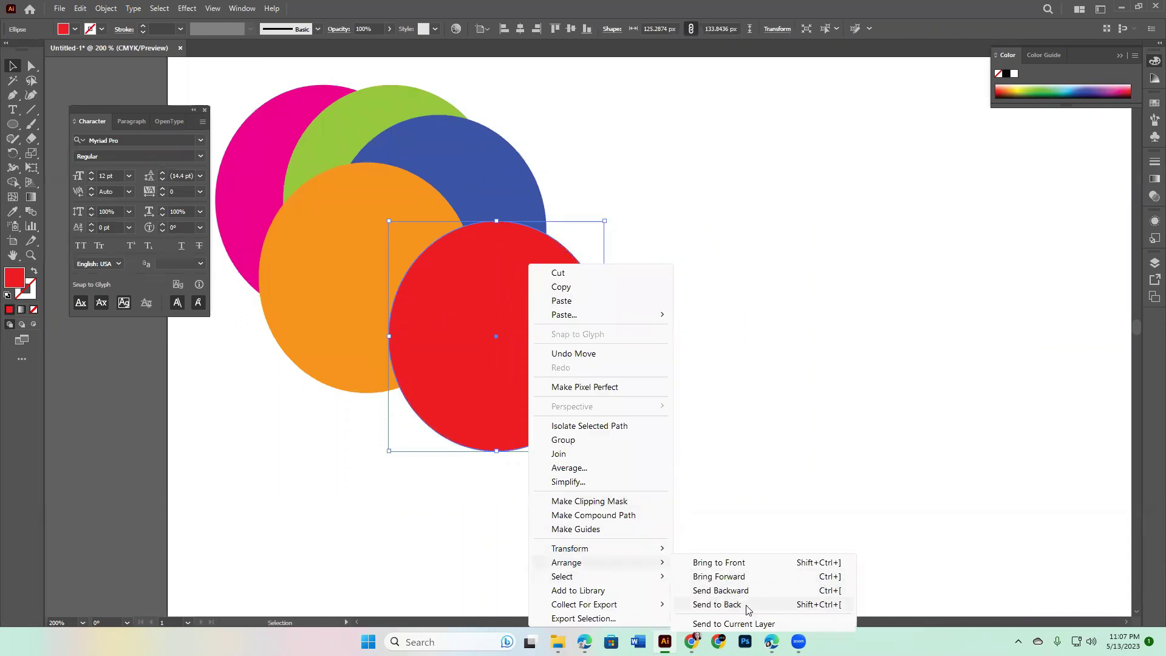
left_click(747, 606)
key("ctrl+minus")
key("ctrl+minus")
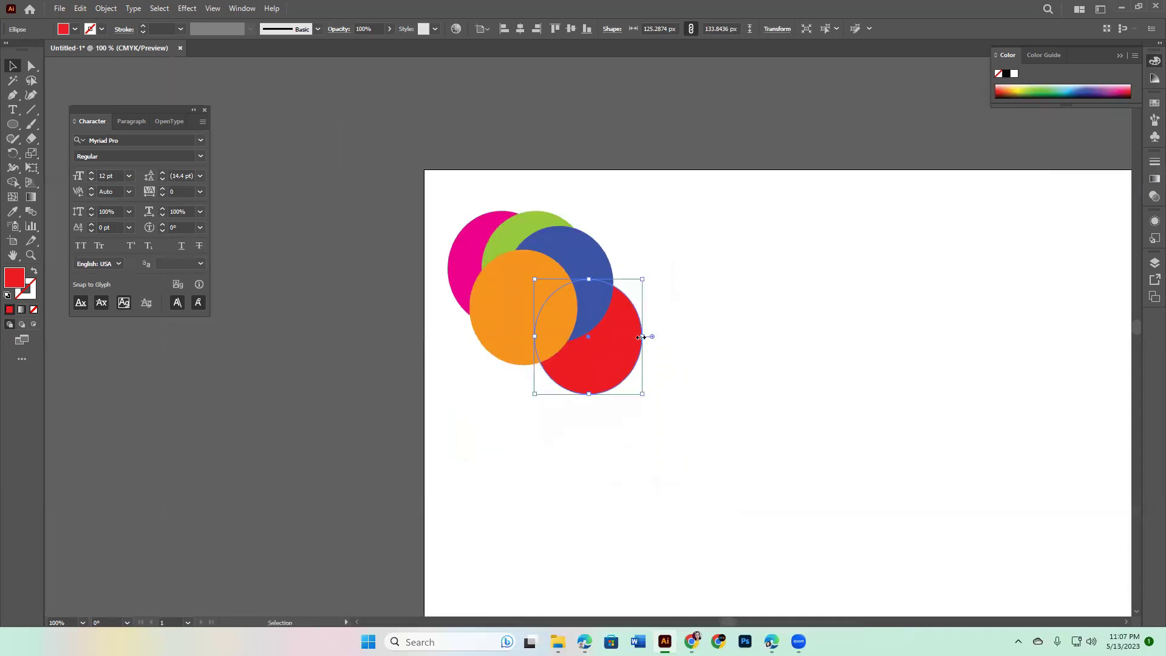
Try enlarging the red circle and moving the small circles, then undo the rearranging
left_click_drag(641, 336, 732, 346)
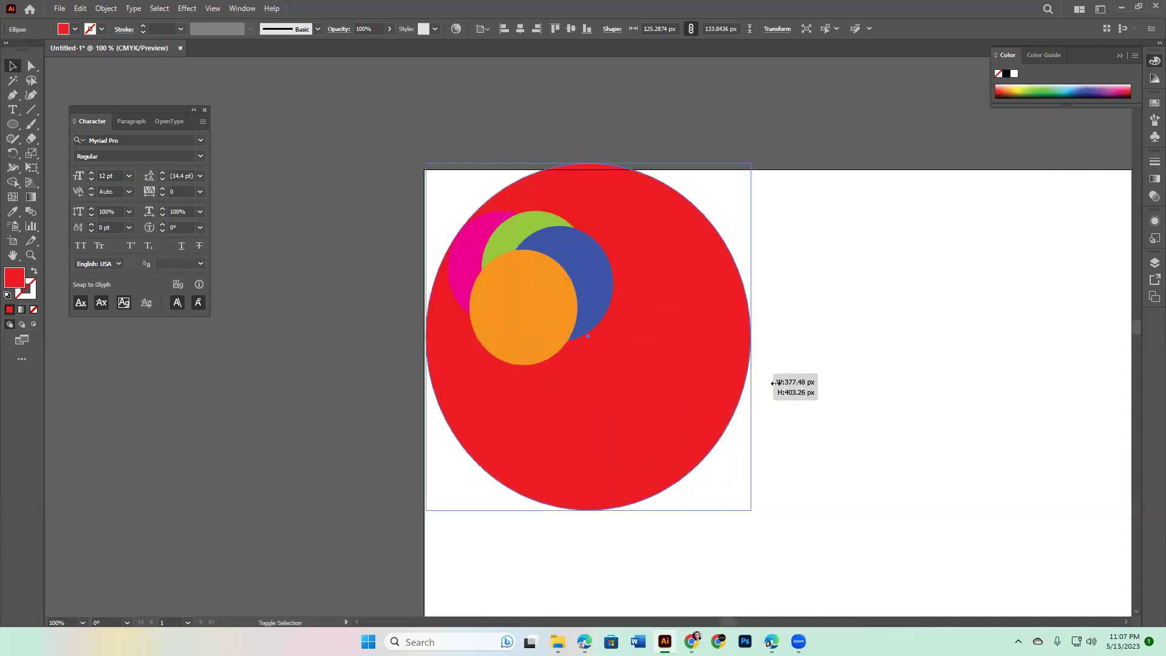
left_click(815, 371)
left_click_drag(530, 291, 578, 390)
left_click_drag(577, 302, 628, 322)
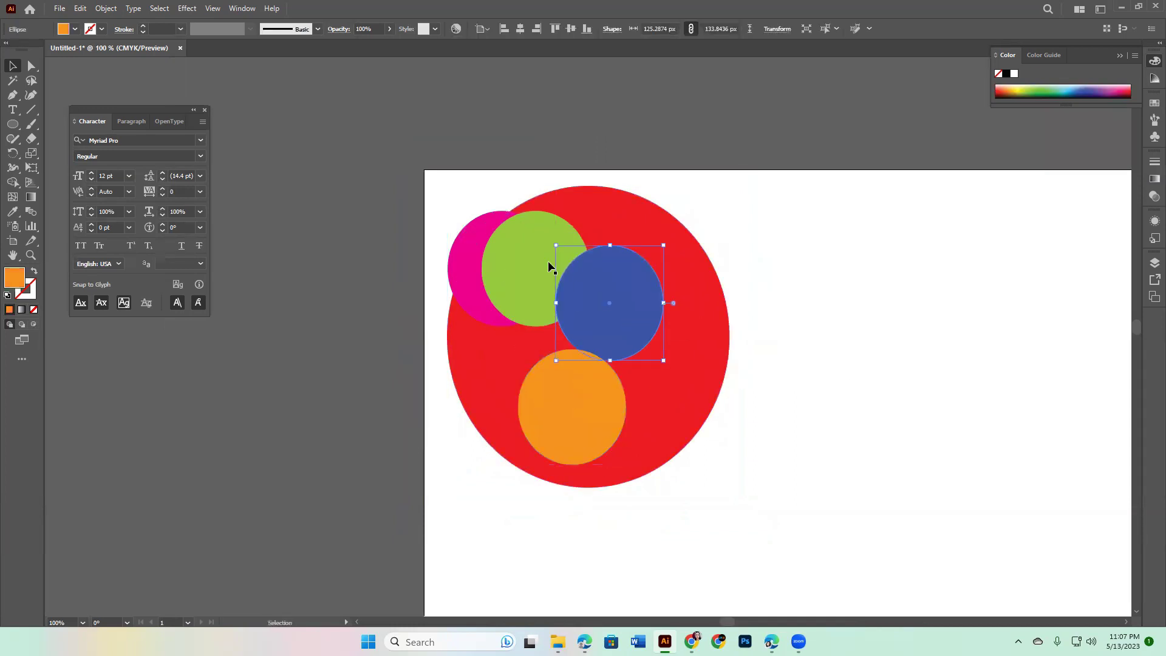
left_click_drag(549, 263, 608, 249)
left_click(502, 231)
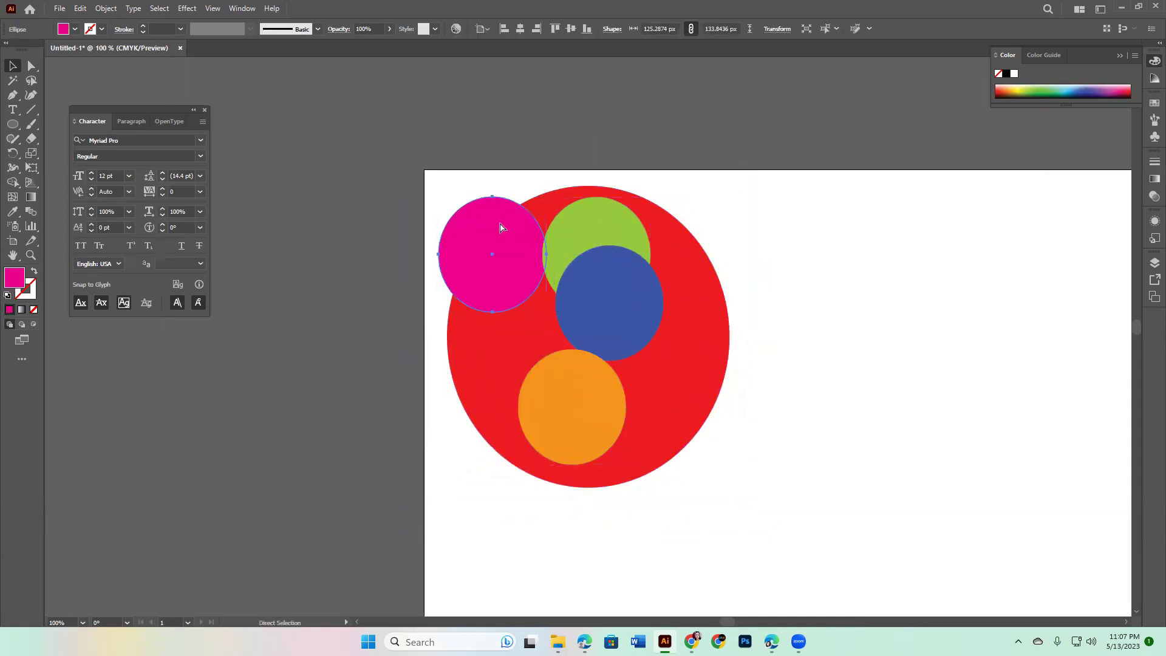
key("ctrl+z")
key("ctrl+z")
key("ctrl+z")
key("ctrl+z")
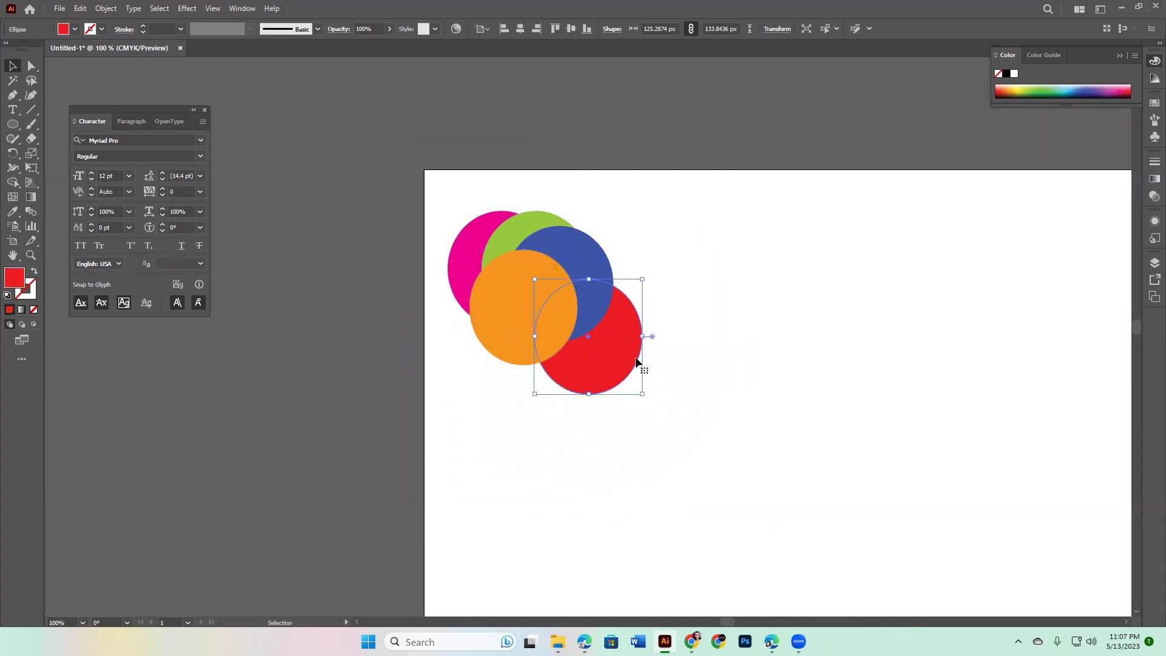
Apply Bring to Front to the red circle and nudge it slightly left
right_click(618, 346)
mouse_move(657, 563)
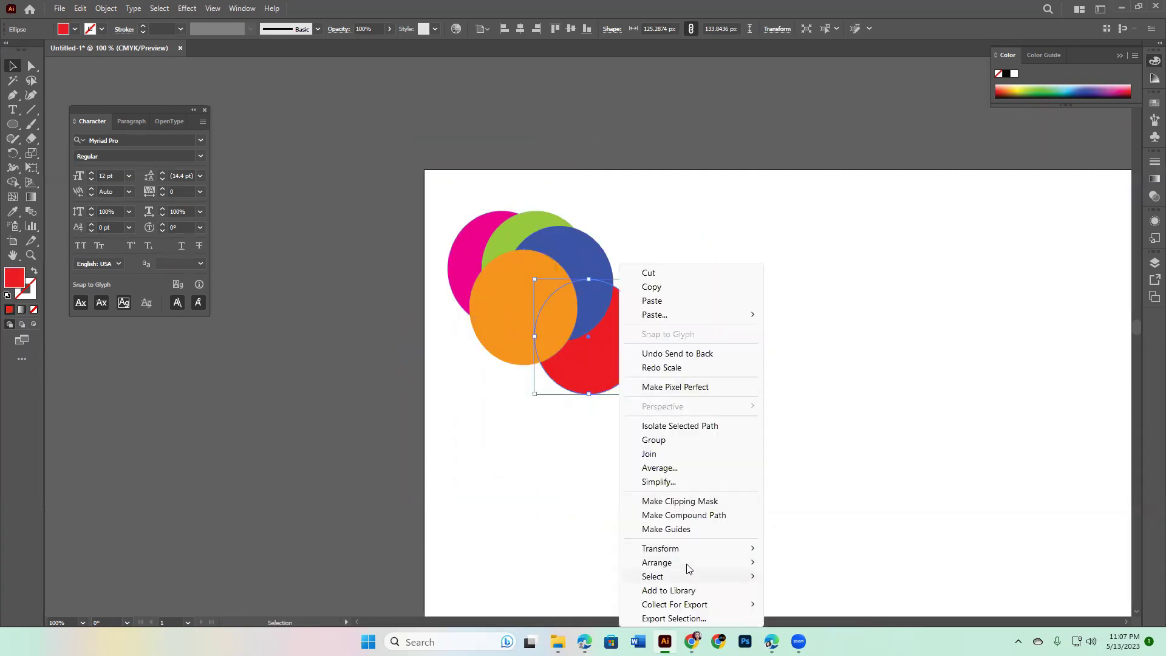
left_click(825, 568)
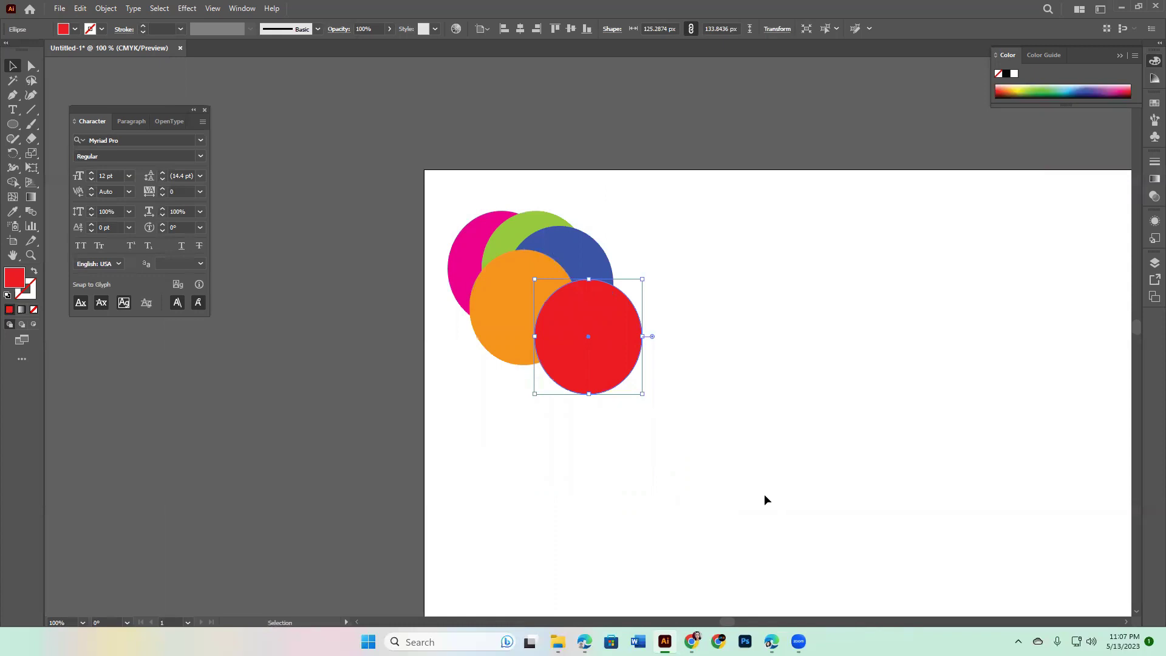
left_click_drag(590, 359, 582, 359)
Try Bring Forward on the blue circle, undo it, then apply Send Backward instead
left_click(582, 256)
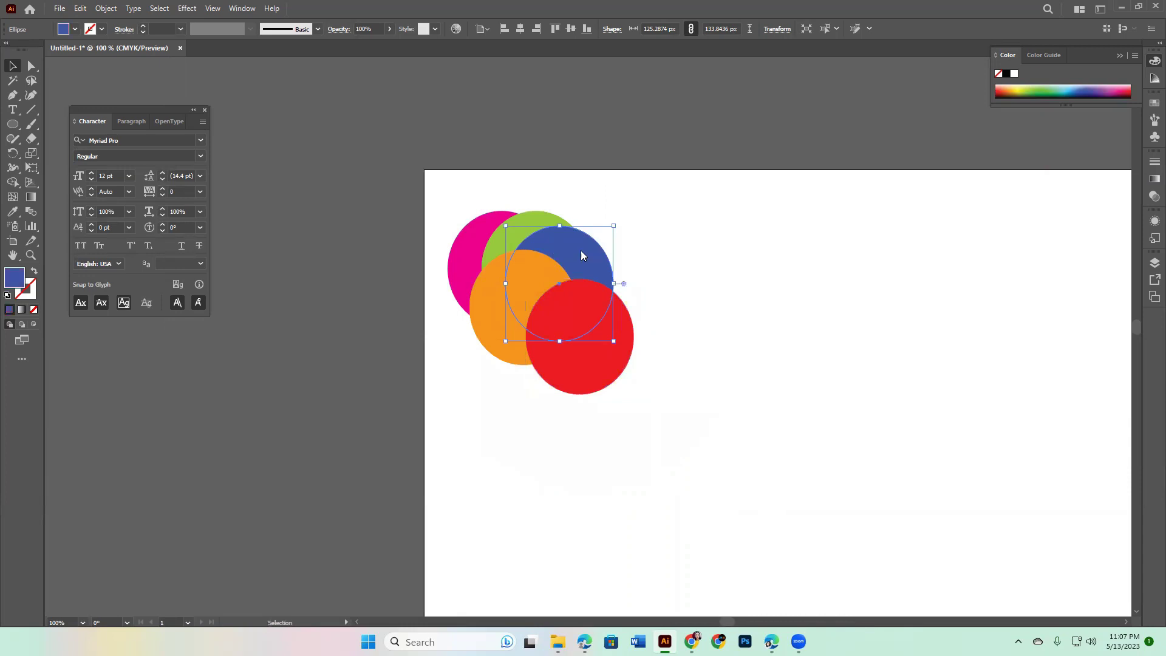
right_click(581, 254)
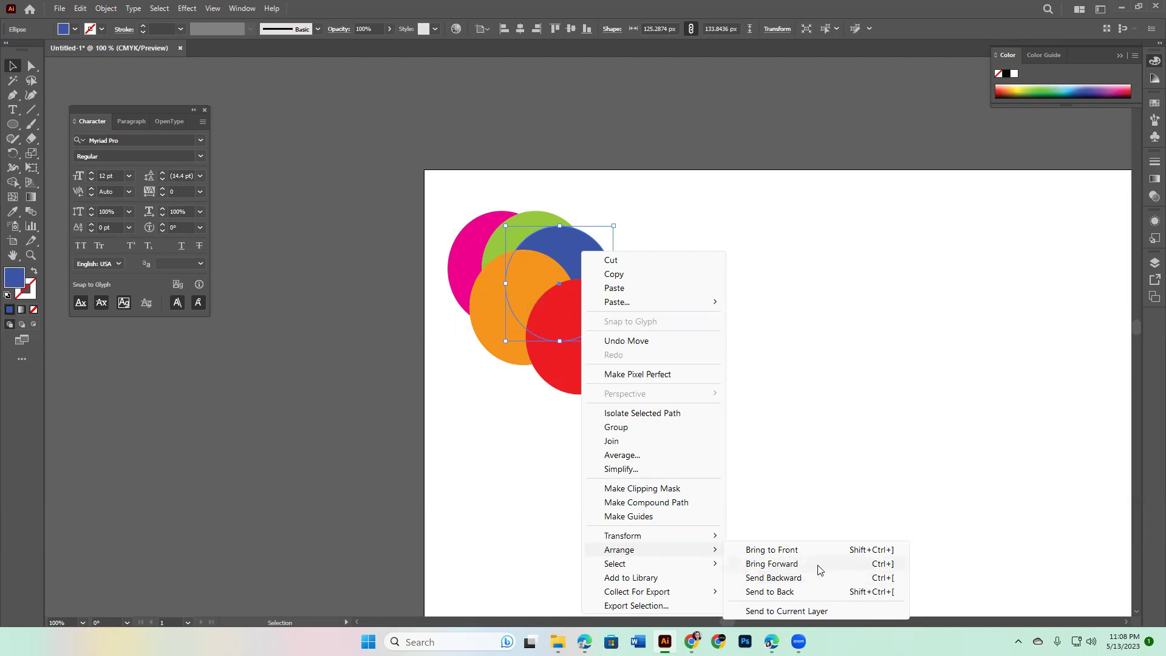
left_click(818, 565)
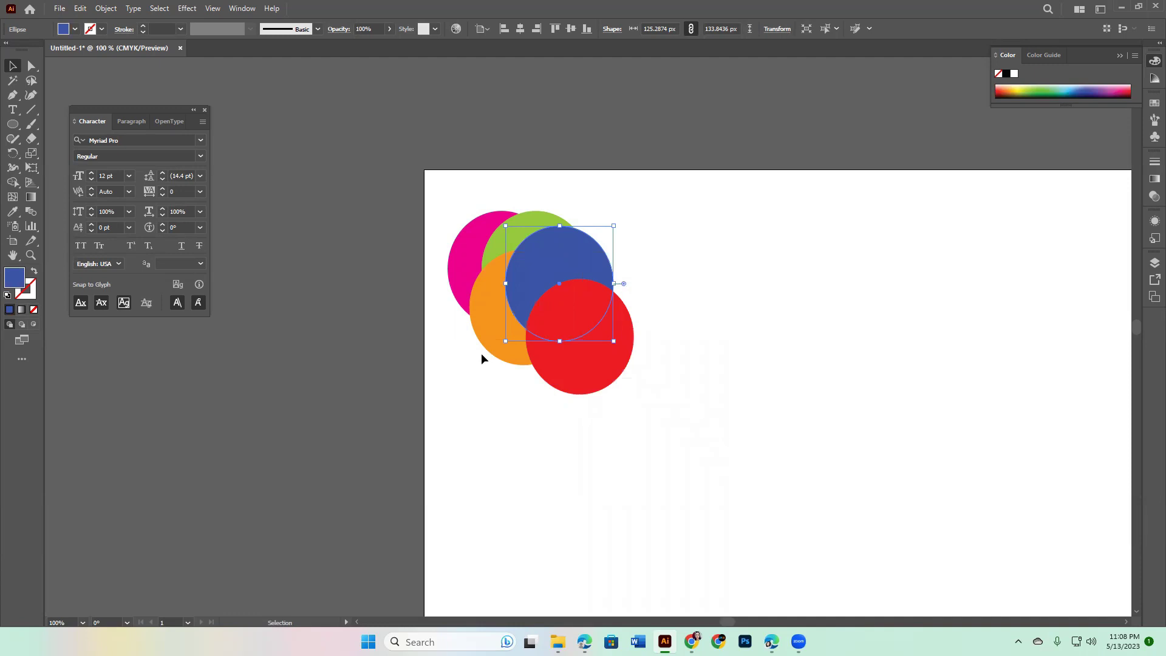
key("ctrl+z")
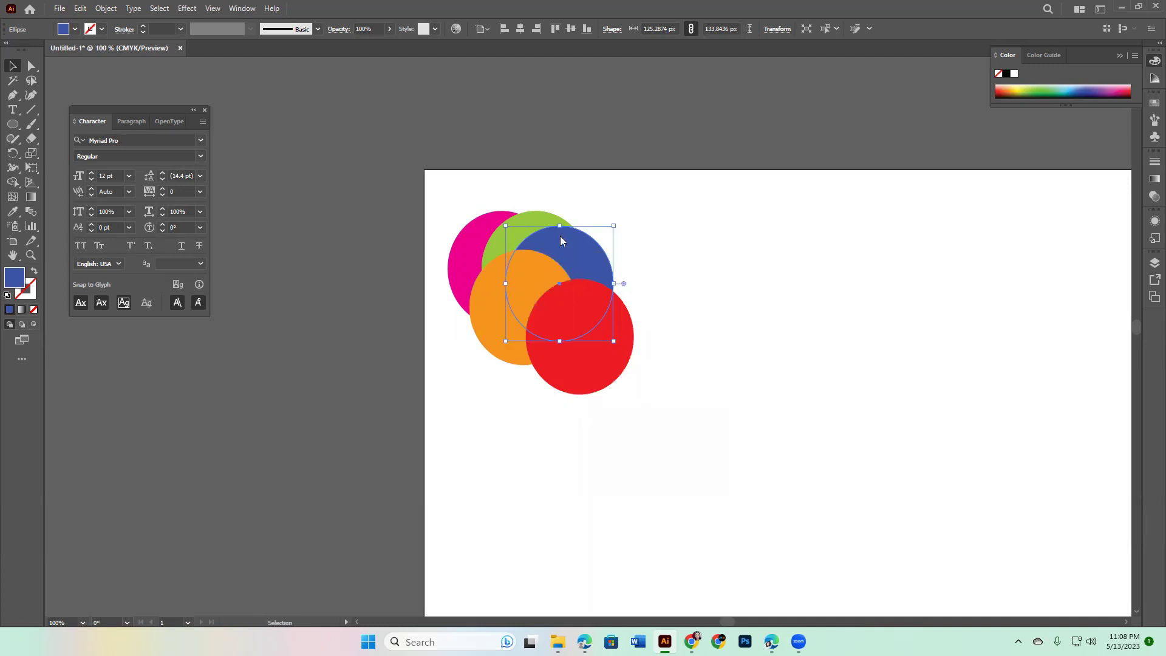
right_click(560, 240)
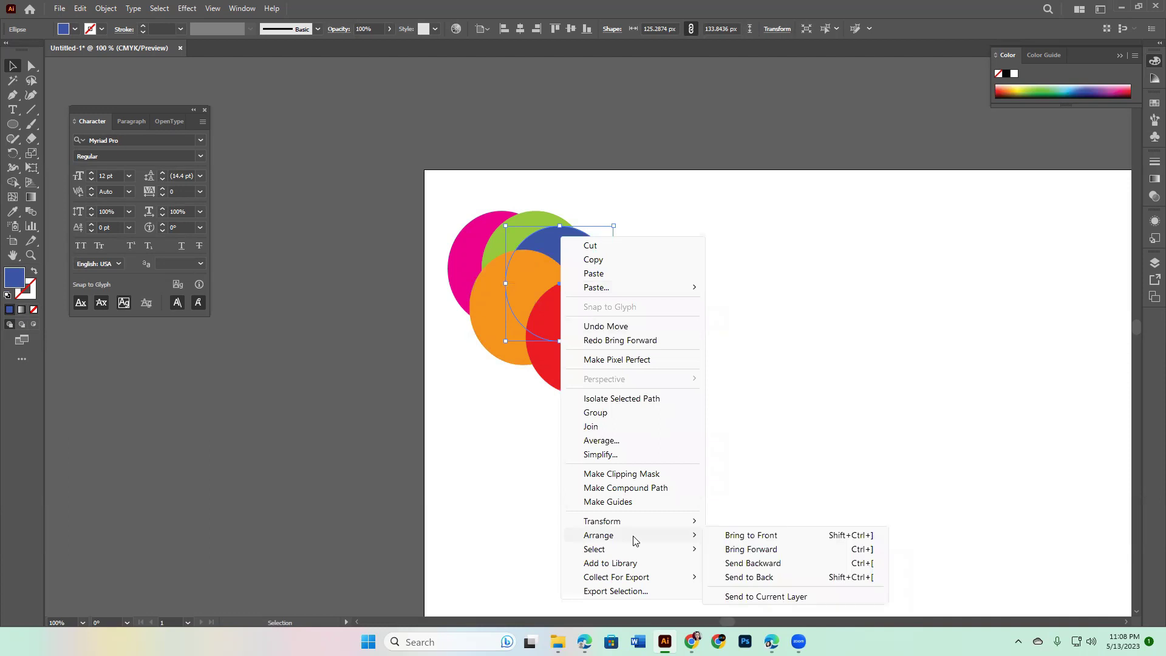
left_click(764, 564)
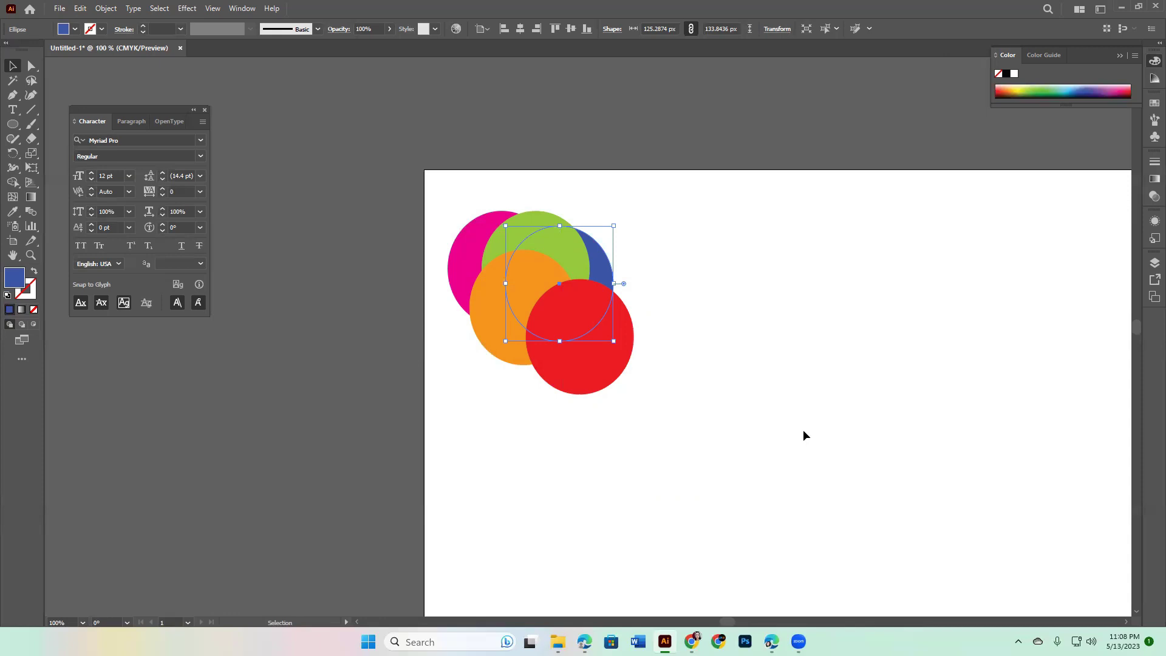
Delete the green, blue, pink and orange circles, keeping only the red one
left_click(803, 431)
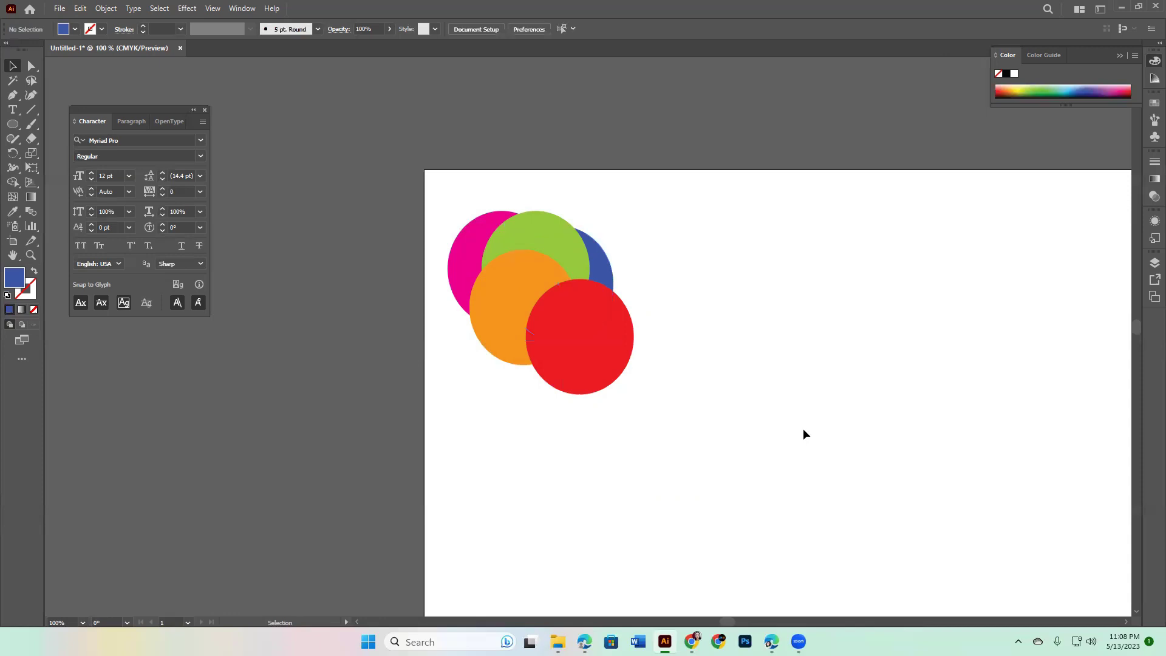
left_click_drag(479, 203, 709, 408)
left_click(648, 351)
left_click_drag(560, 248, 850, 270)
key("Delete")
left_click(591, 261)
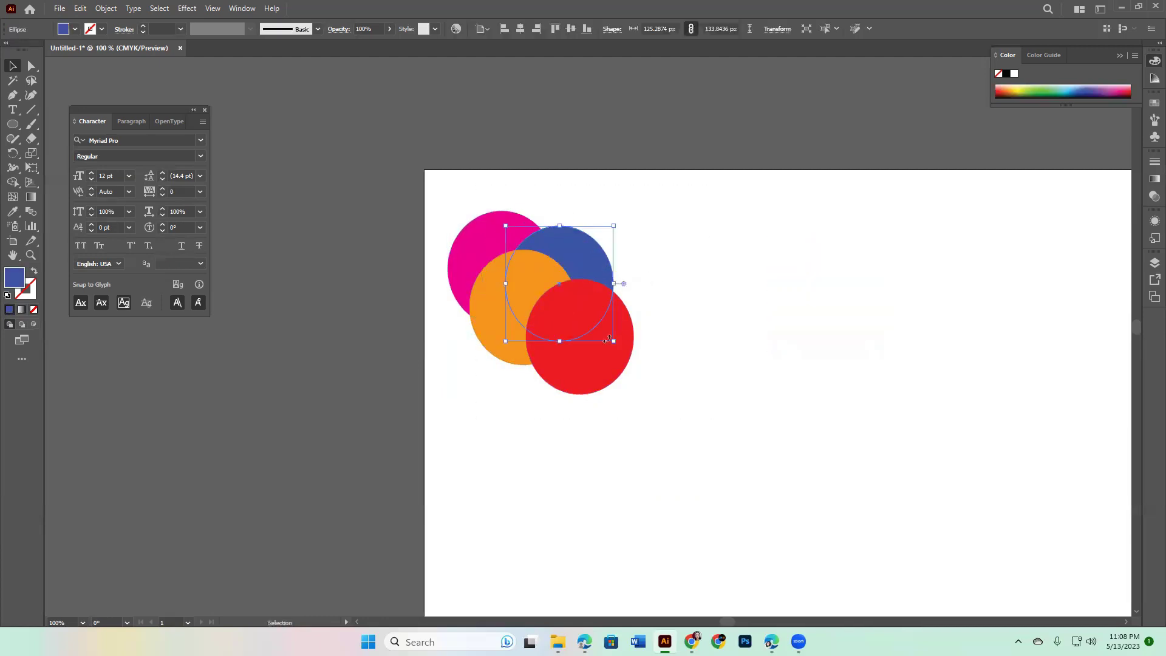
key("Delete")
left_click_drag(561, 336, 867, 383)
left_click_drag(437, 188, 632, 406)
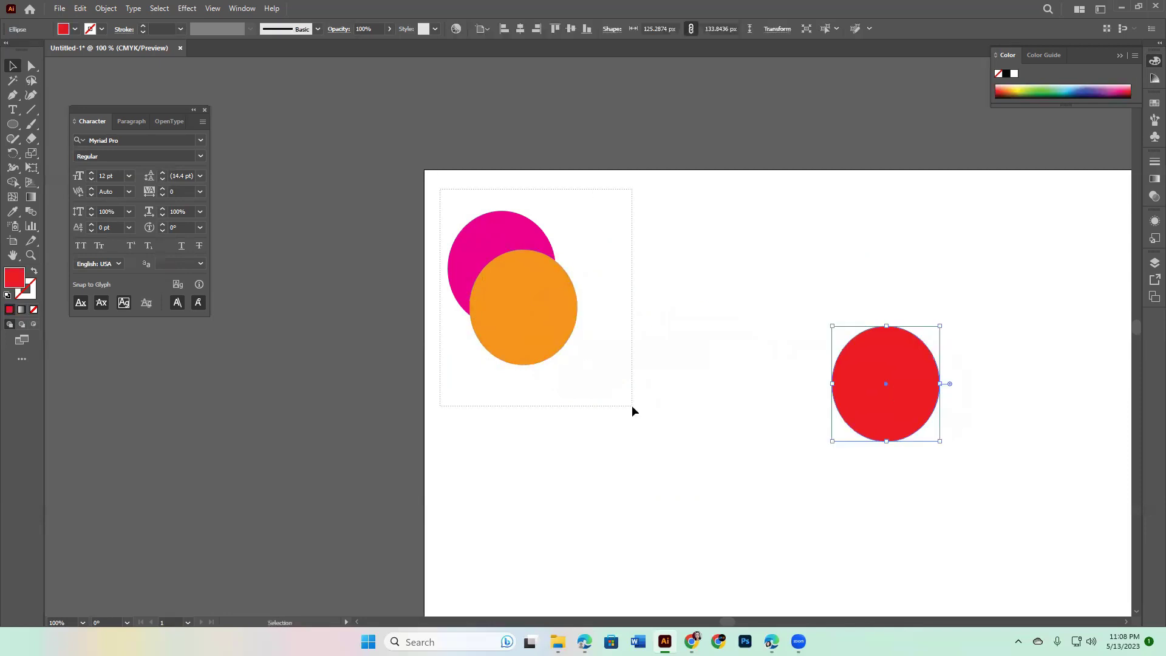
key("Delete")
Move the red circle to the page centre, scale it up greatly and zoom in
left_click_drag(885, 409, 674, 386)
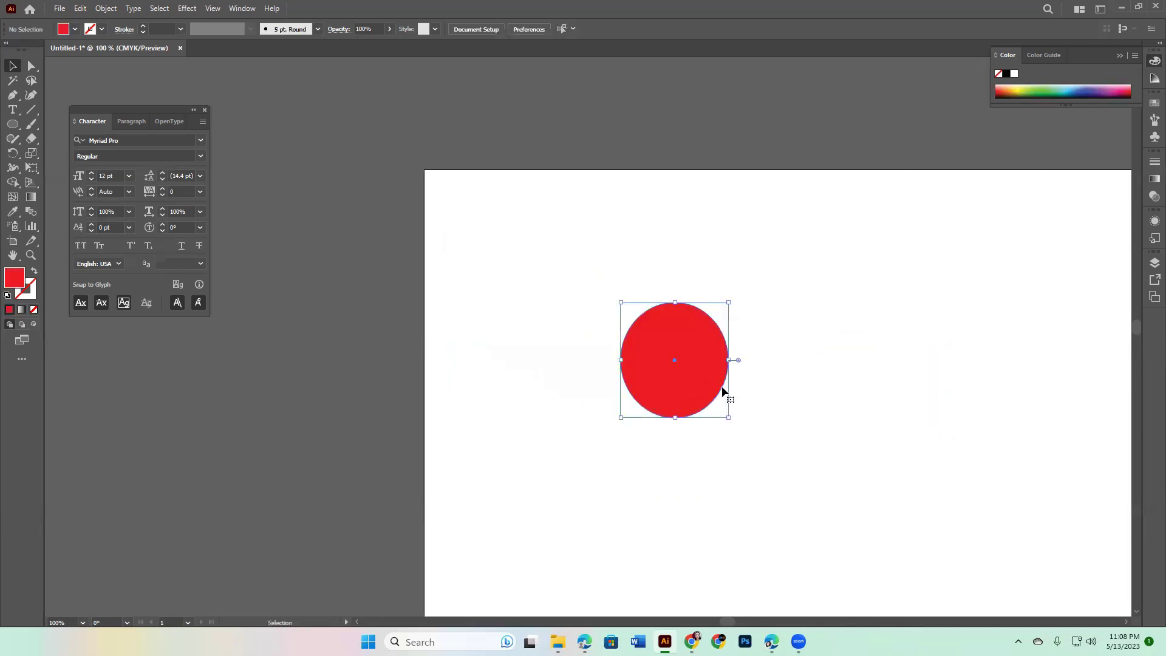
left_click_drag(737, 360, 800, 383)
left_click(931, 419)
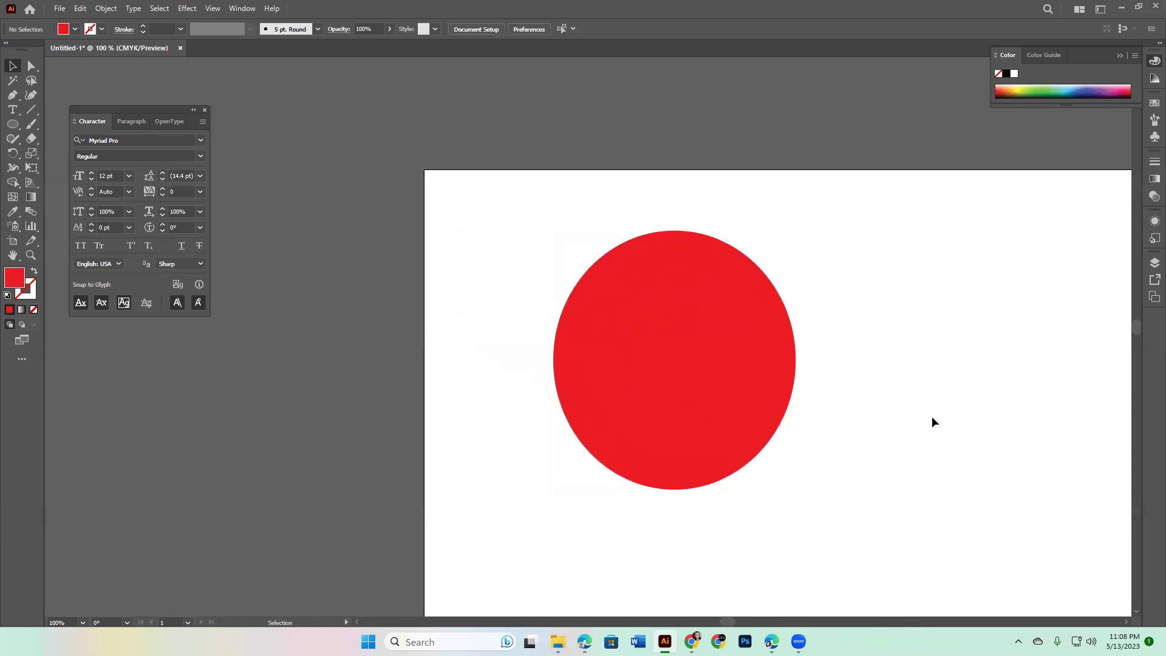
key("ctrl+plus")
left_click_drag(932, 416, 833, 317)
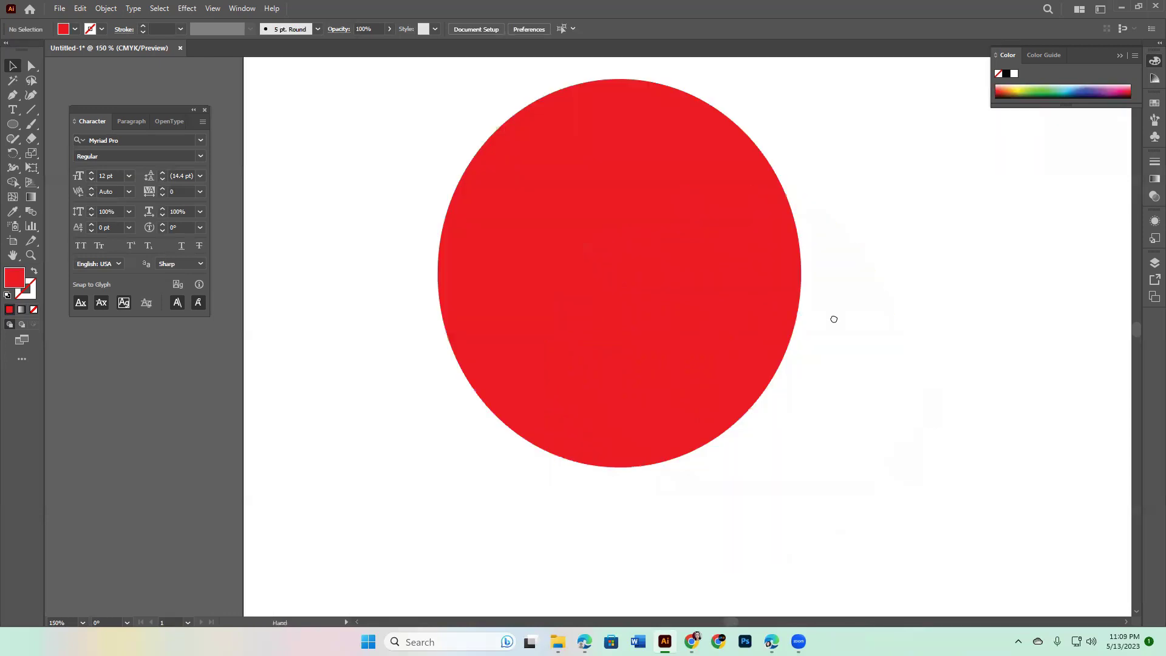
left_click(18, 125)
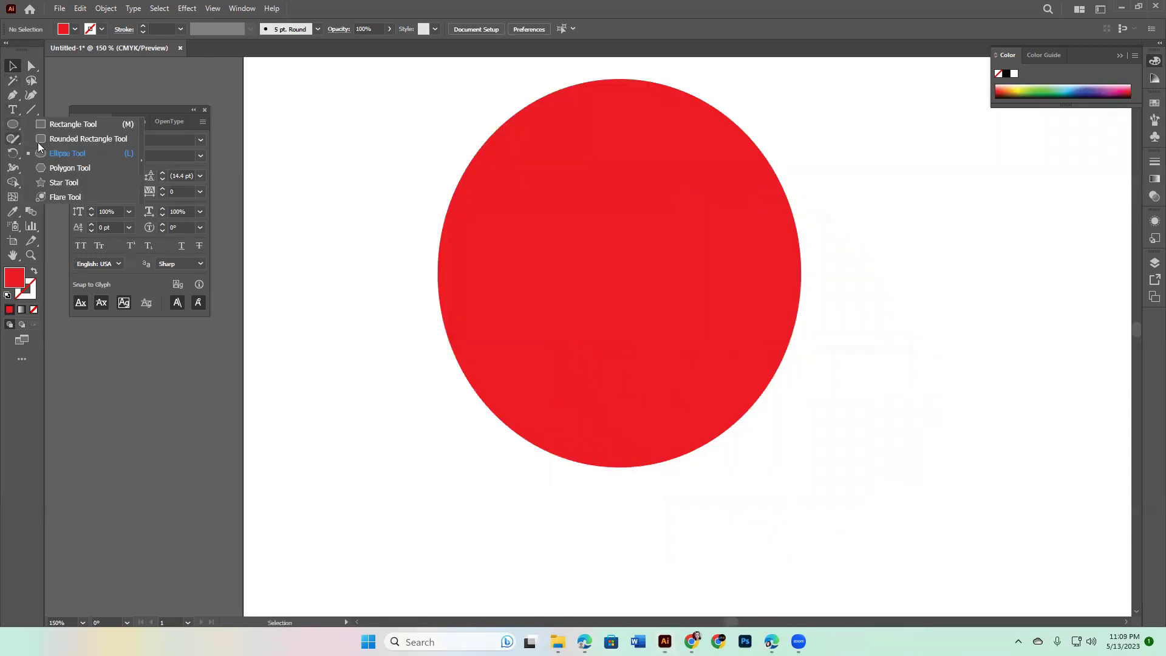
Draw a black oval left eye and copy it to the right as the second eye
left_click(57, 153)
mouse_move(497, 211)
left_mouse_down()
mouse_move(564, 238)
mouse_move(556, 244)
left_mouse_up()
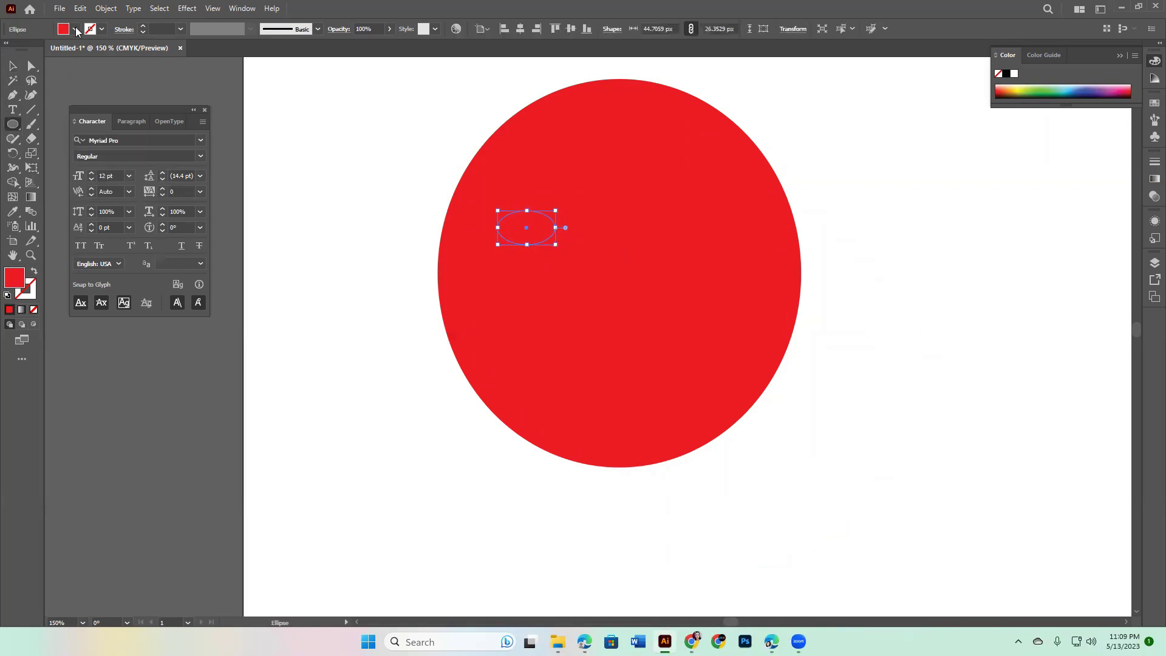
left_click(75, 29)
left_click(34, 49)
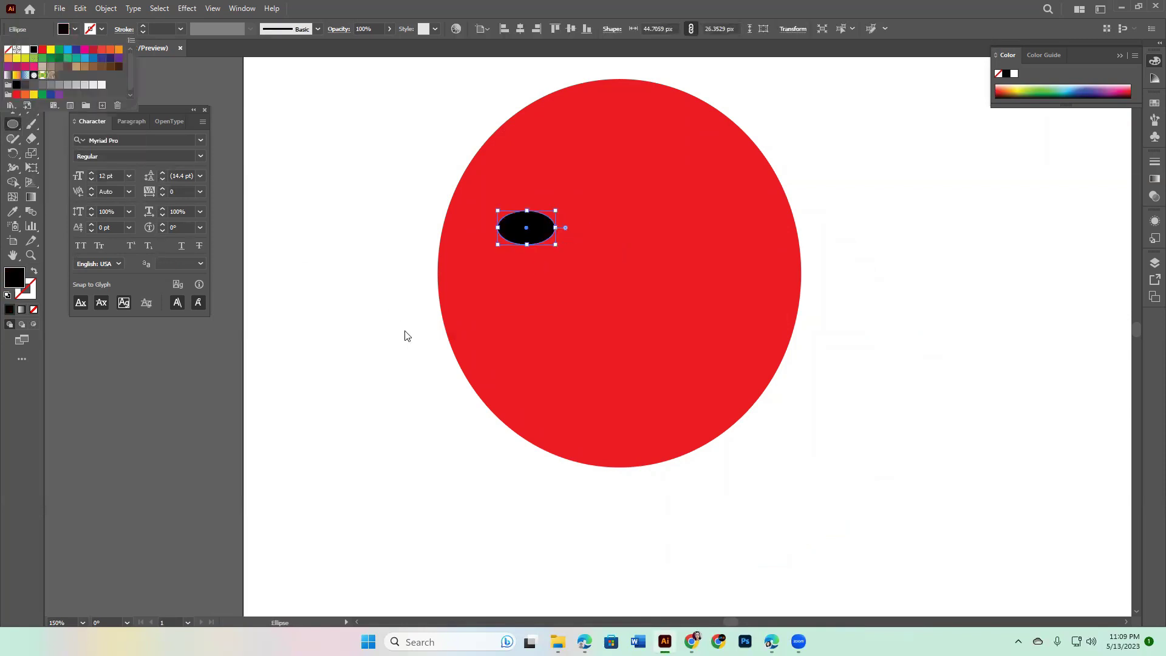
key("Escape")
key("v")
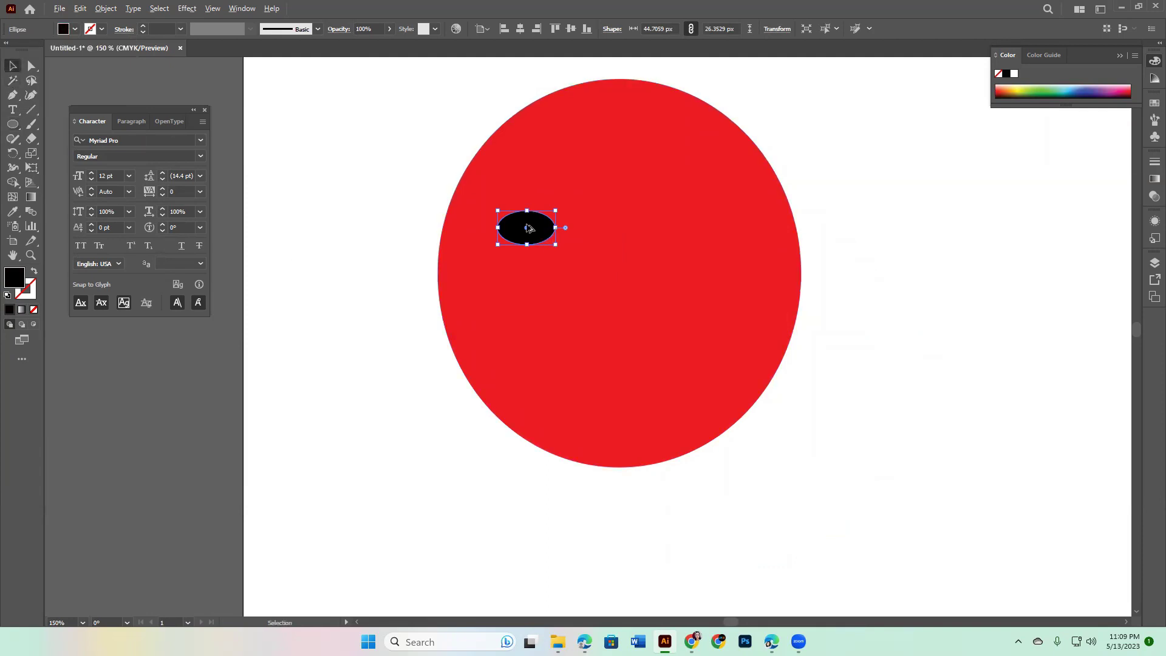
left_click_drag(529, 228, 720, 233)
Add a narrow rounded-rectangle nose and a wide oval mouth below it
left_click(15, 127)
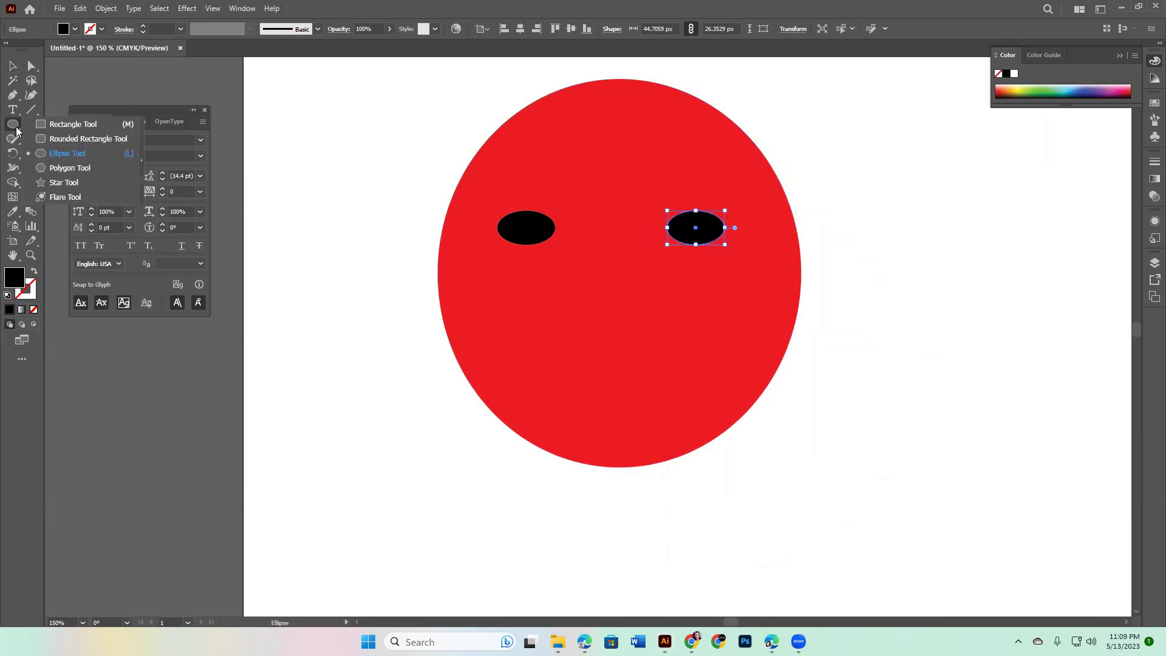
left_click(88, 139)
mouse_move(608, 236)
left_mouse_down()
mouse_move(628, 302)
mouse_move(622, 327)
mouse_move(610, 321)
left_mouse_up()
left_click_drag(13, 124, 64, 160)
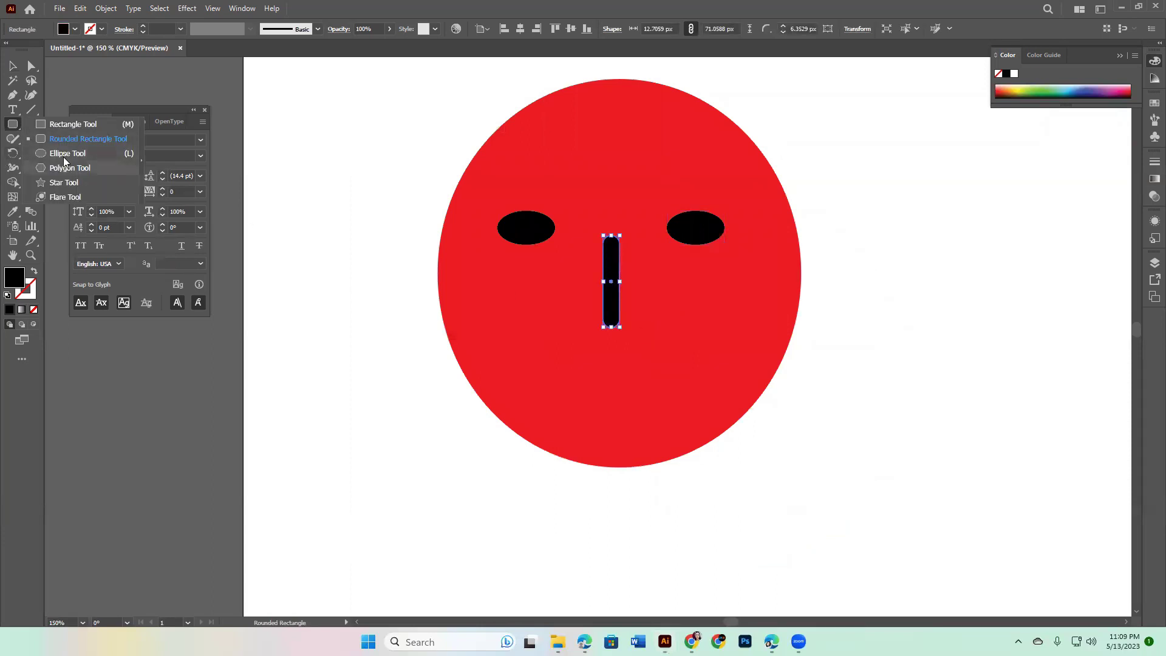
left_click(64, 158)
left_click_drag(562, 355, 681, 389)
Reposition the eyes and nose so the features sit evenly on the face
key("v")
left_click_drag(522, 236, 529, 193)
left_click_drag(705, 243, 701, 252)
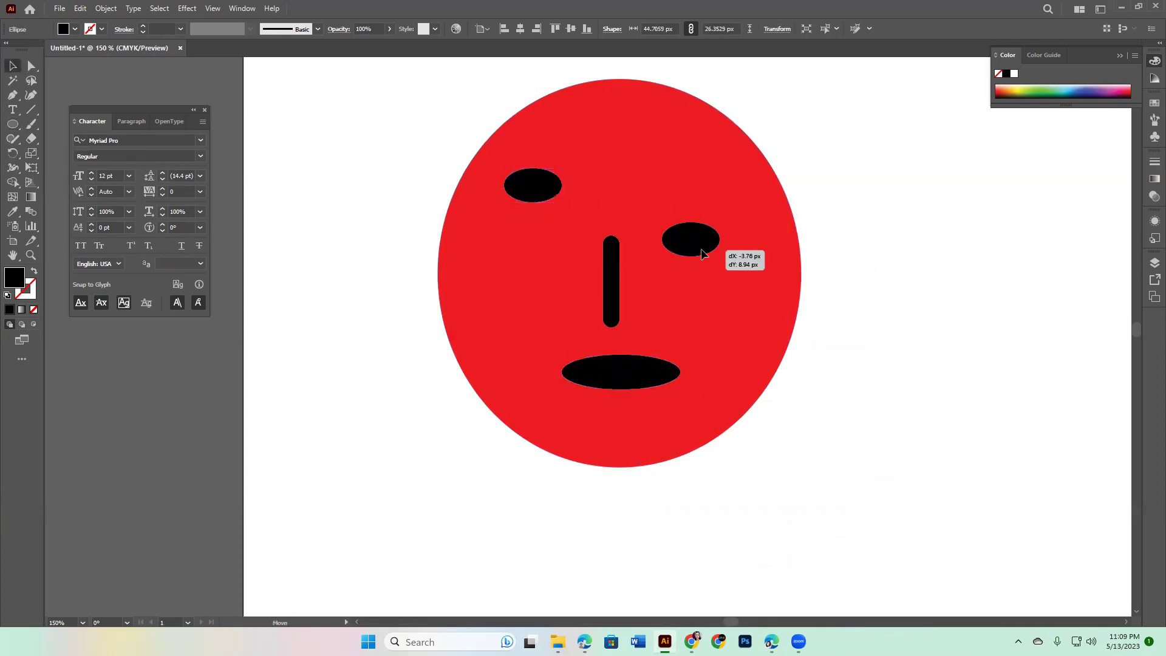
left_click_drag(613, 278, 610, 278)
left_click_drag(525, 201, 534, 210)
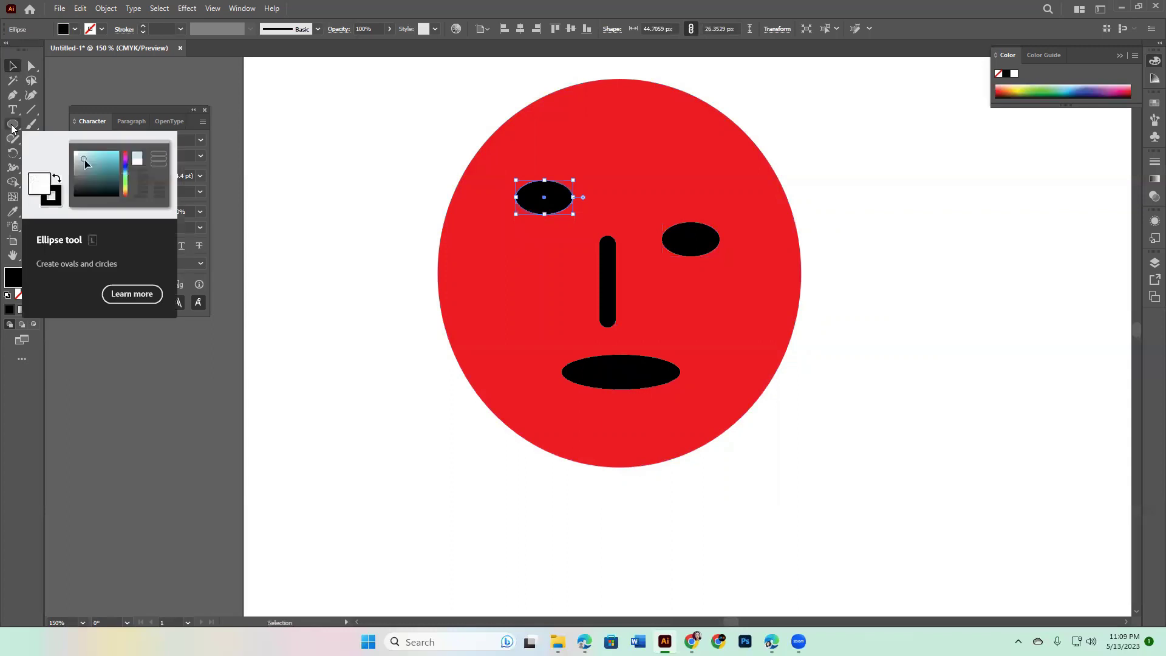
Draw an arched black pen-line eyebrow with no fill above the left eye and copy it above the right eye
key("p")
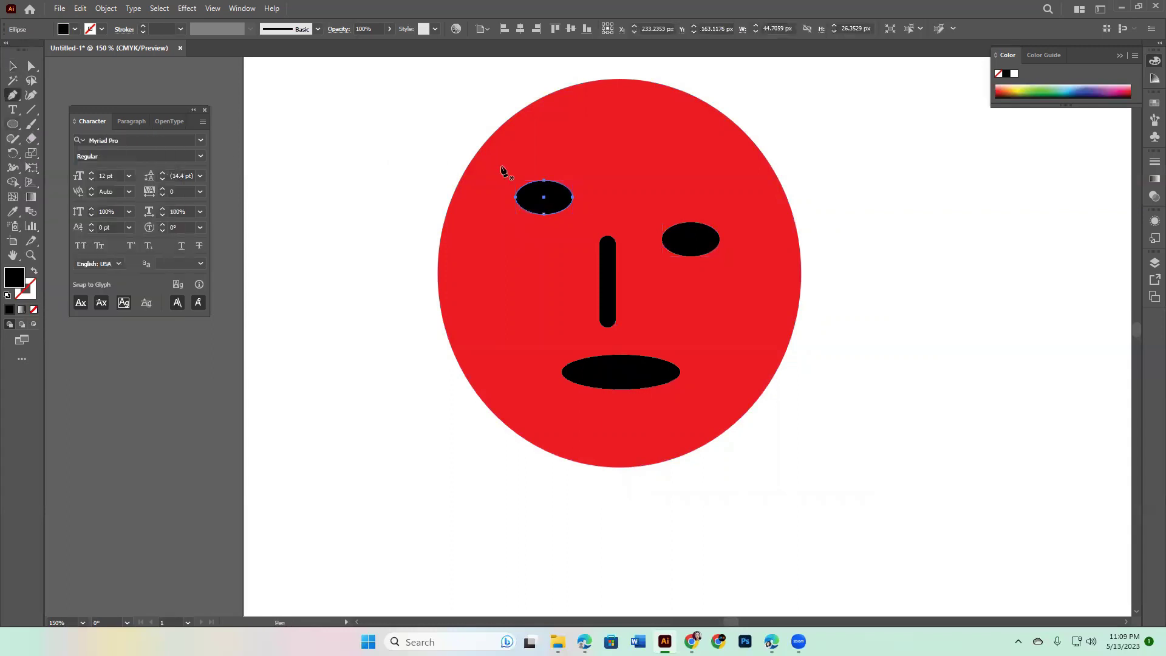
left_click(501, 180)
left_click(595, 178)
left_click_drag(595, 178, 637, 201)
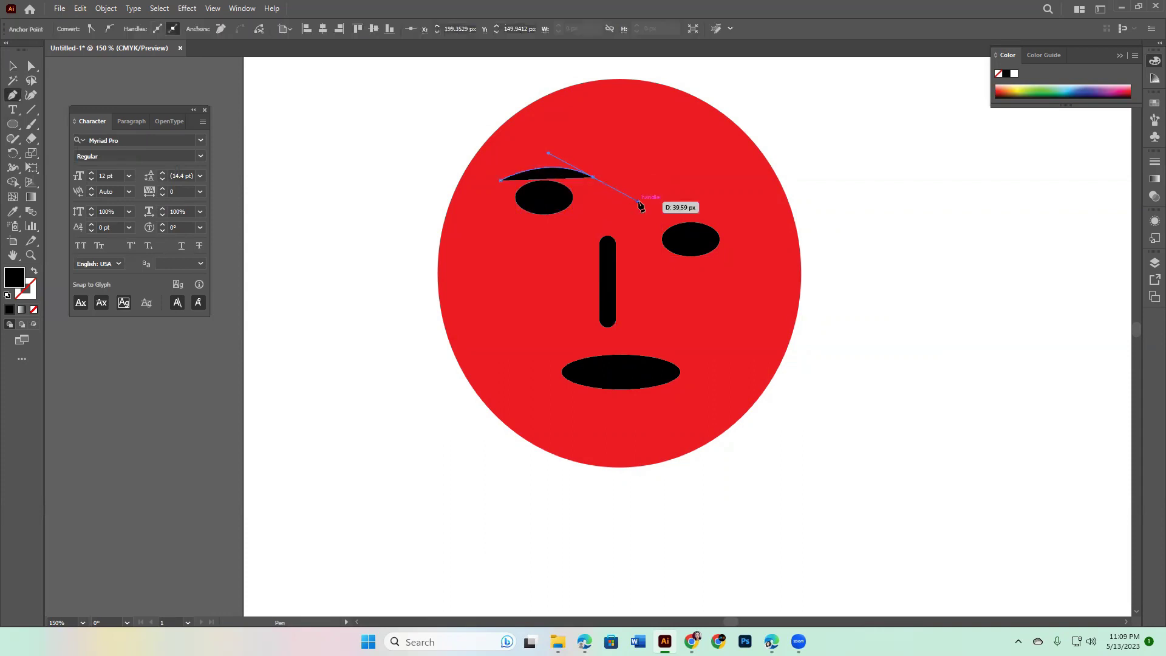
left_click(31, 272)
key("v")
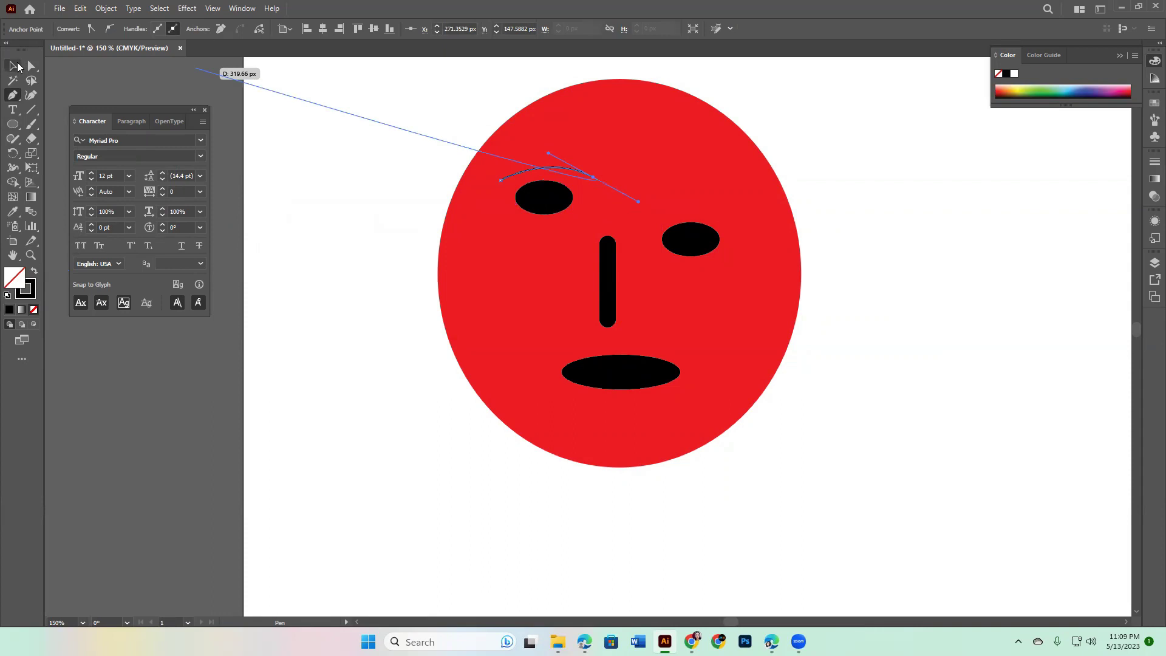
left_click(573, 175)
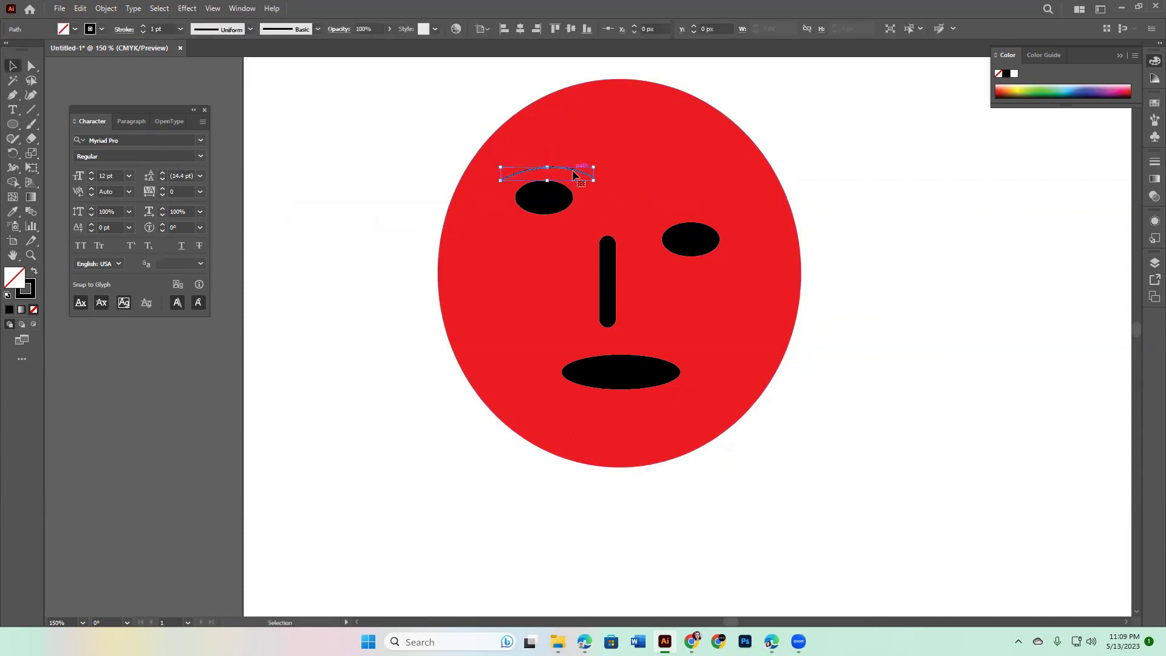
left_click_drag(573, 175, 713, 216)
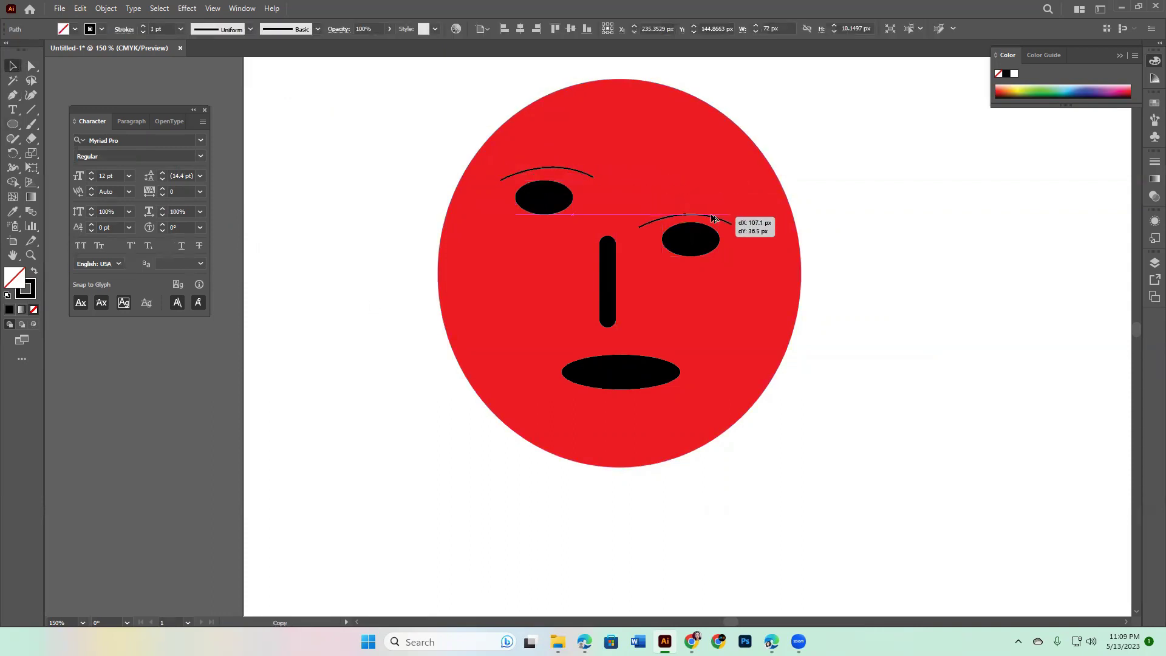
left_click(698, 242)
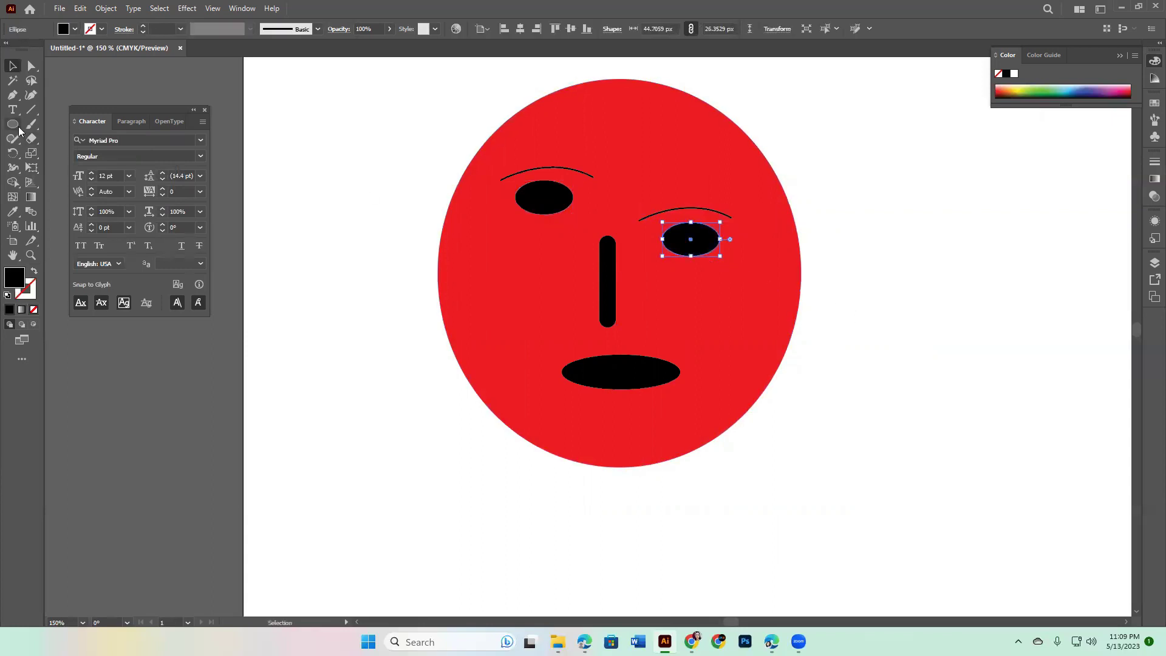
Zoom in and draw a small white oval highlight inside the right eye
key("ctrl+plus")
key("ctrl+plus")
key("space")
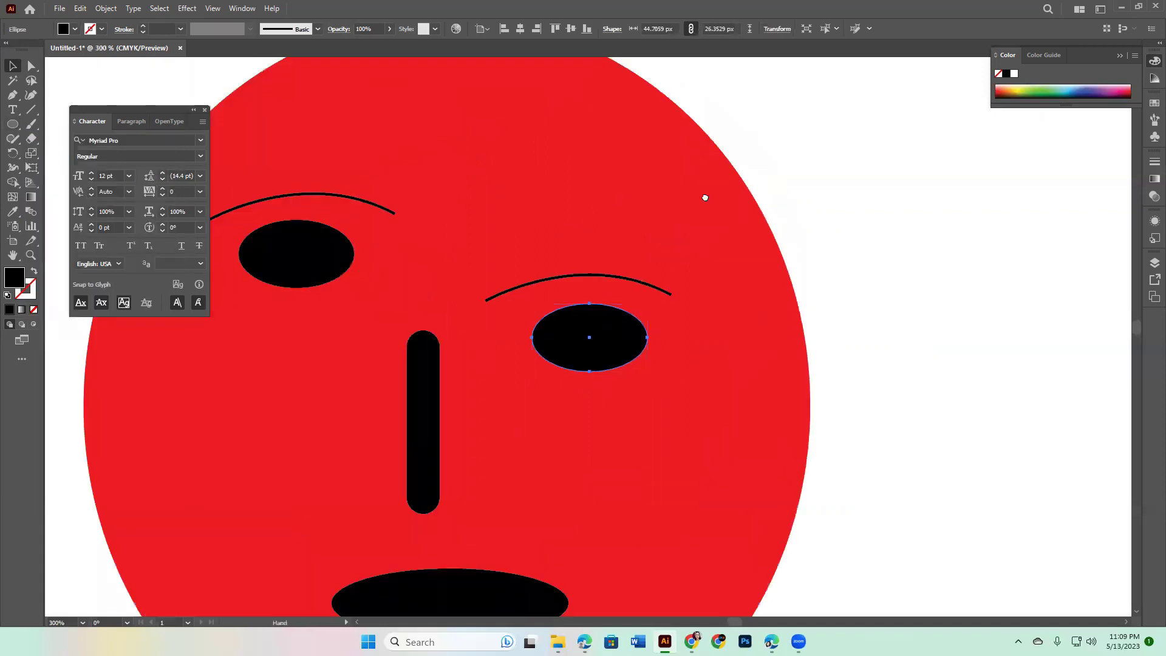
left_click_drag(704, 198, 929, 179)
key("l")
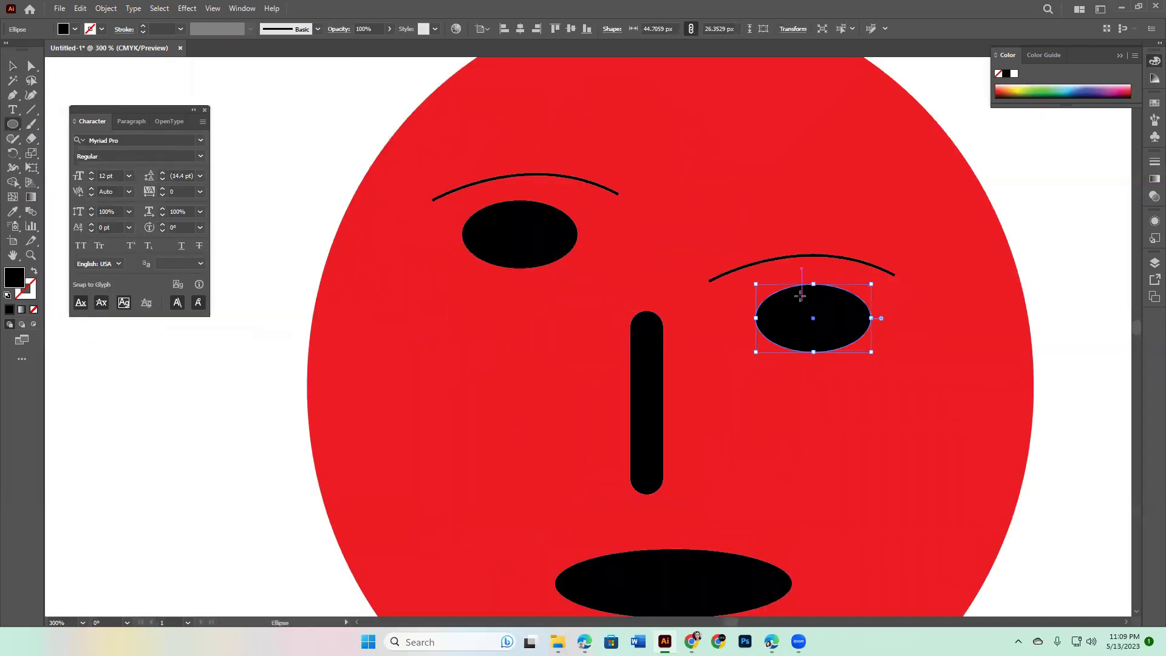
left_click_drag(802, 286, 830, 320)
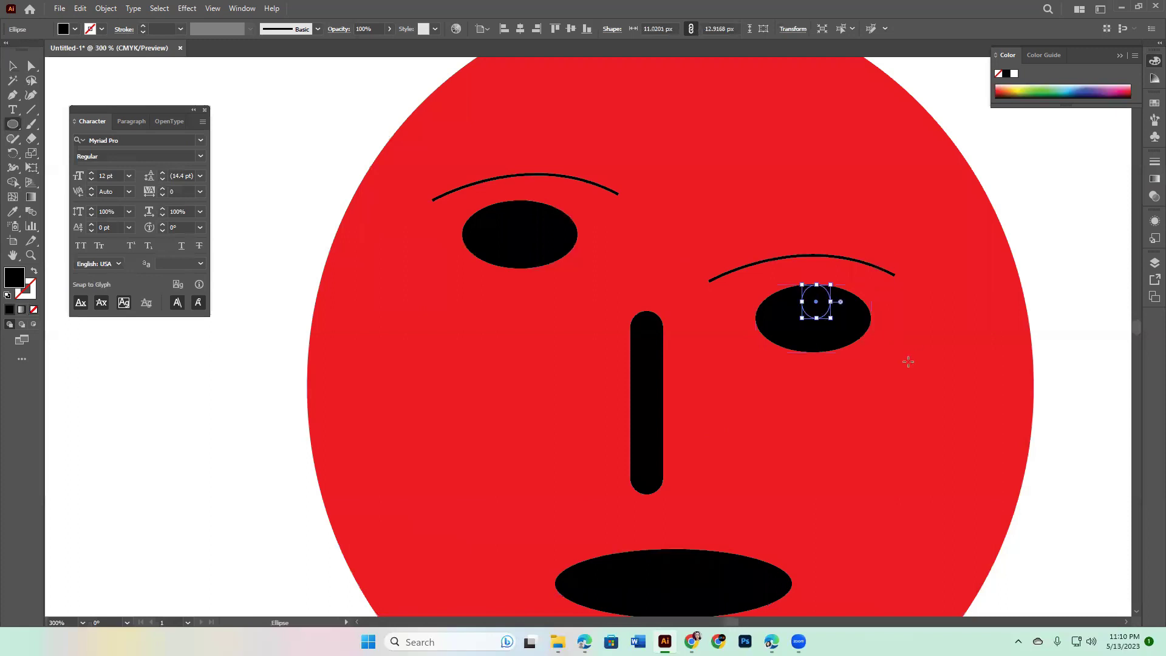
left_click(75, 29)
left_click(25, 49)
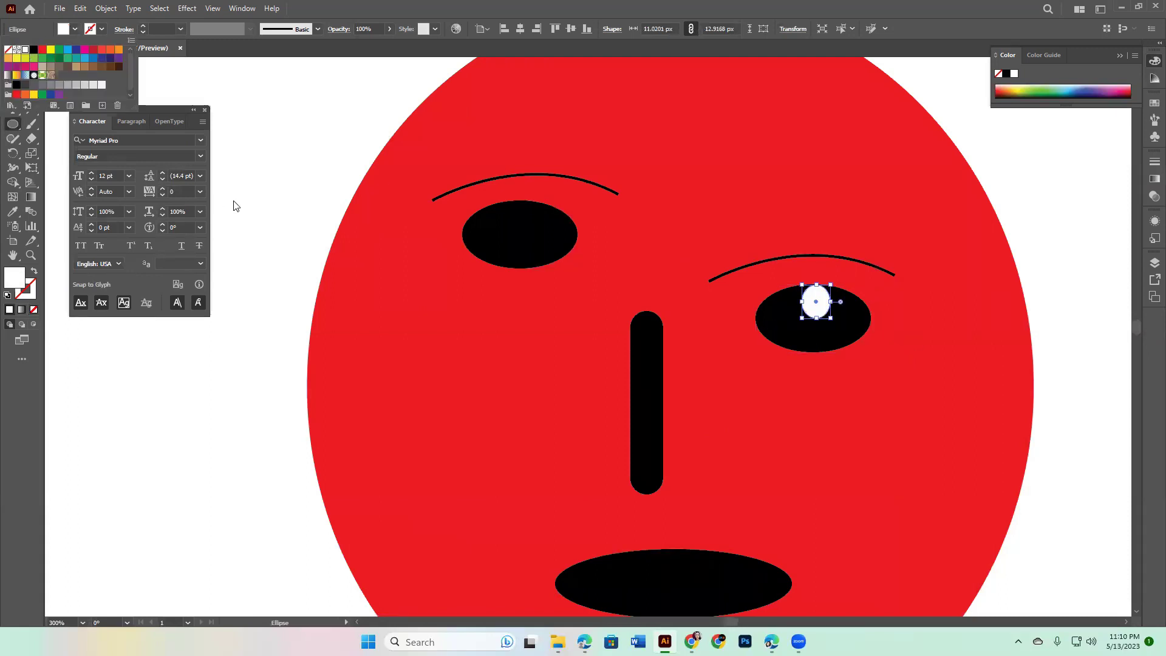
left_click(233, 204)
Copy the white highlight into the left eye, zoom out, and adjust its position
left_click(13, 66)
left_click(251, 195)
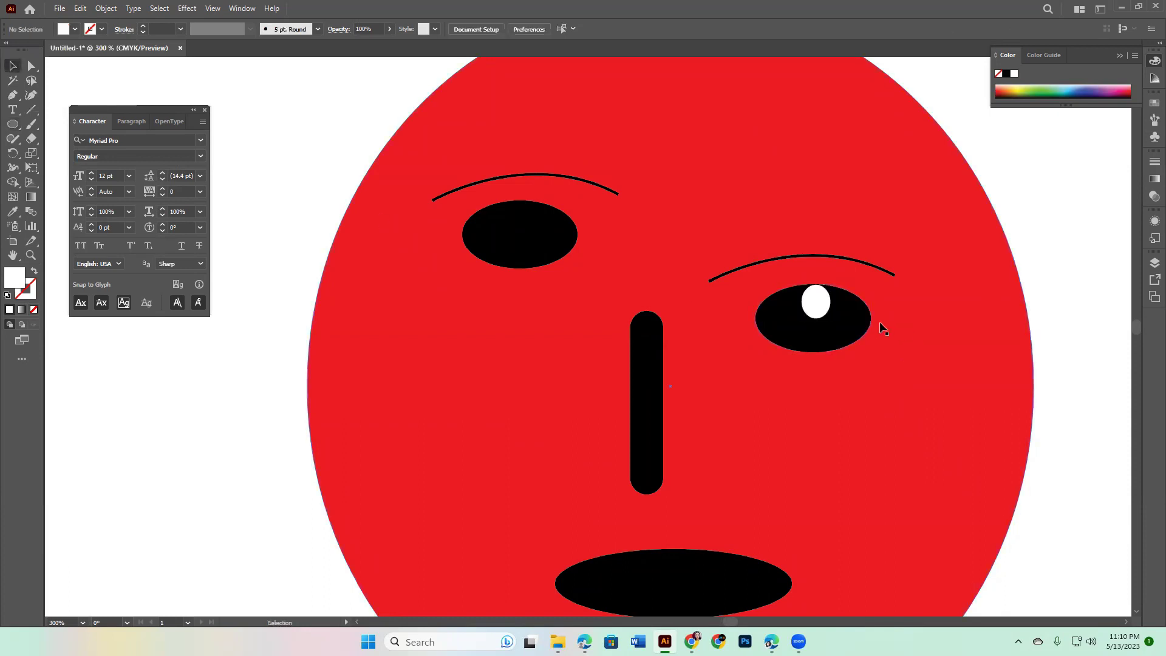
left_click(816, 303)
left_click_drag(815, 302, 564, 238)
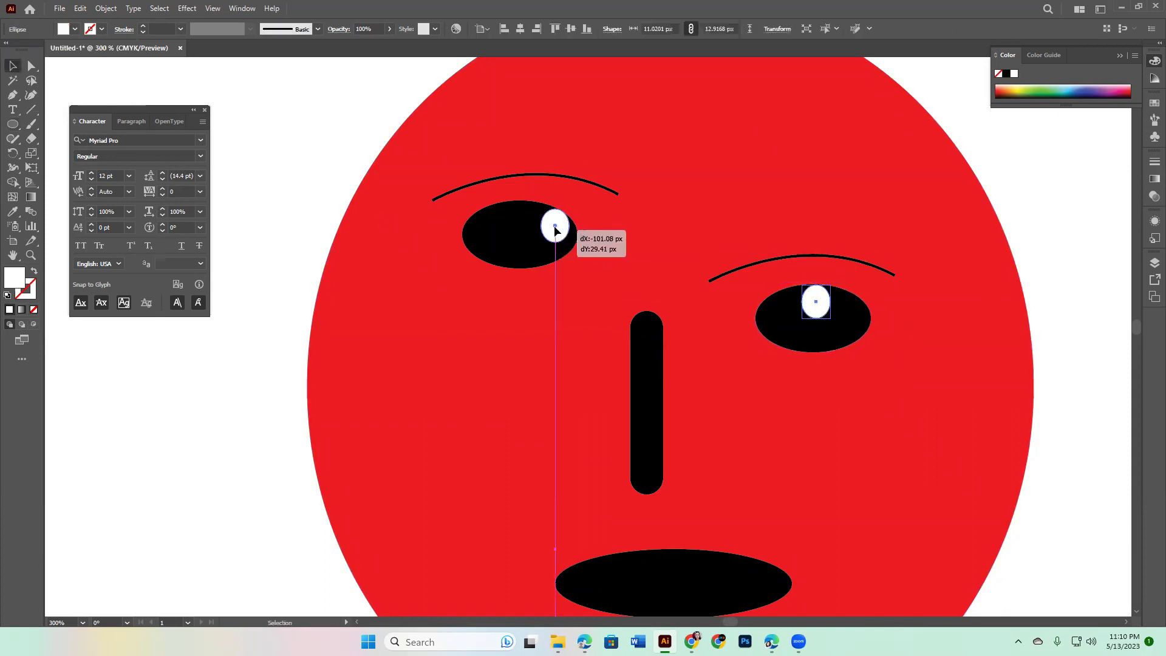
left_click(1069, 357)
key("ctrl+minus")
key("ctrl+minus")
key("ctrl+minus")
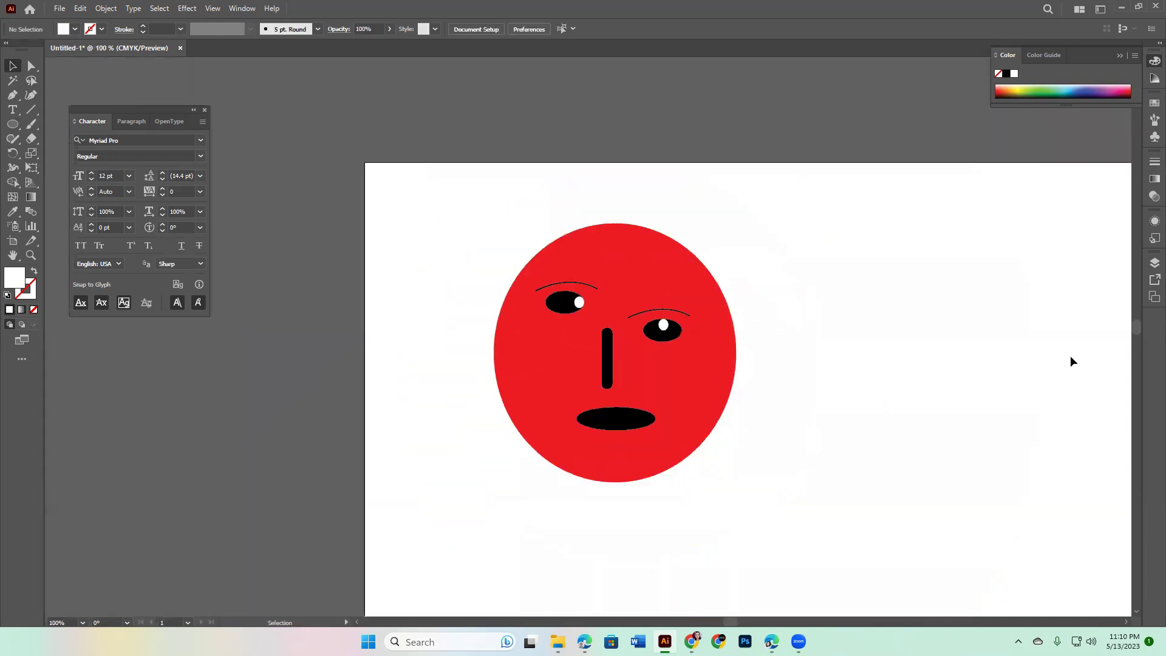
left_click_drag(661, 330, 648, 336)
left_click(832, 399)
Draw a tall dark blue oval ear at the face's right edge and send it behind the face
left_click(12, 124)
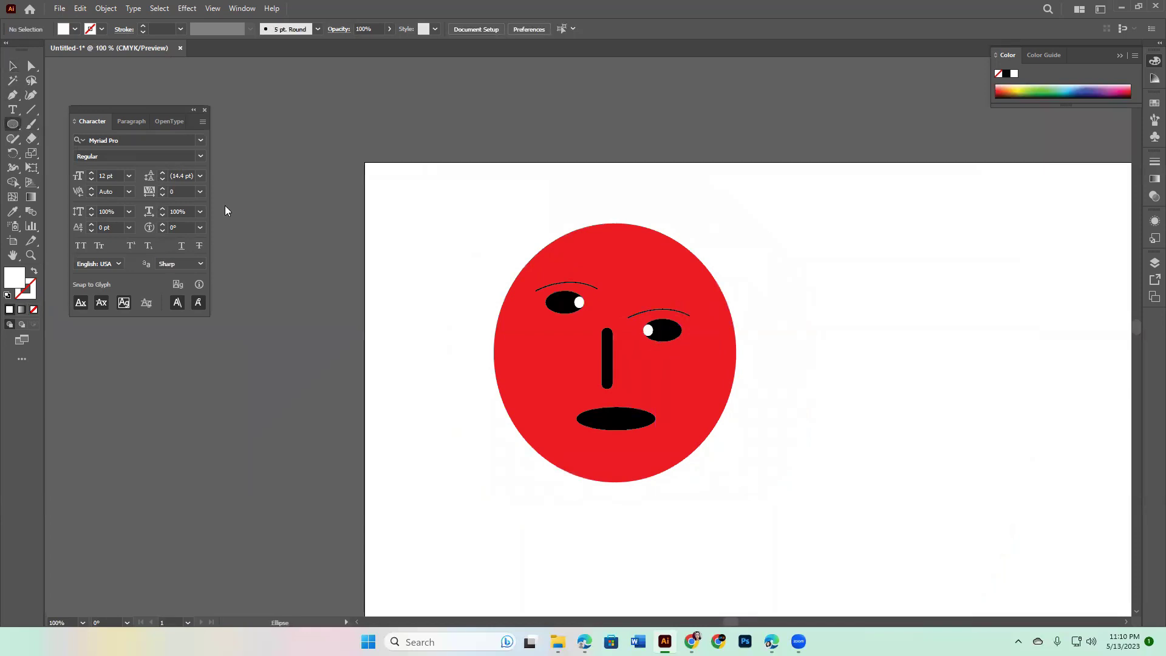
left_click_drag(717, 247, 791, 437)
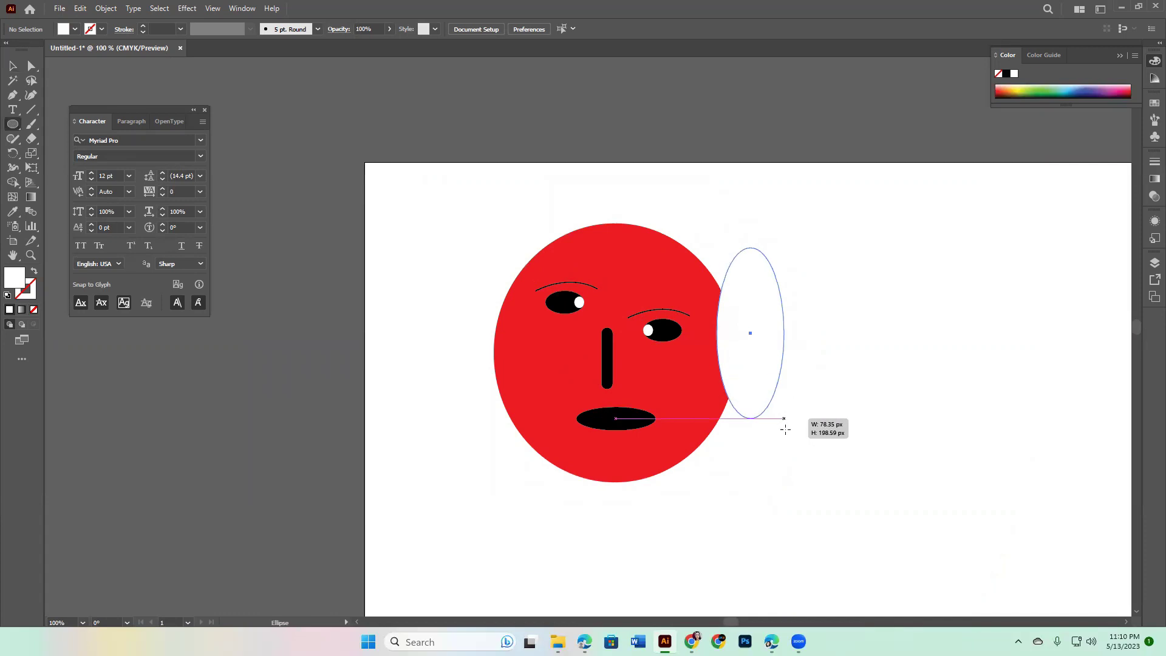
left_click(74, 29)
left_click(75, 49)
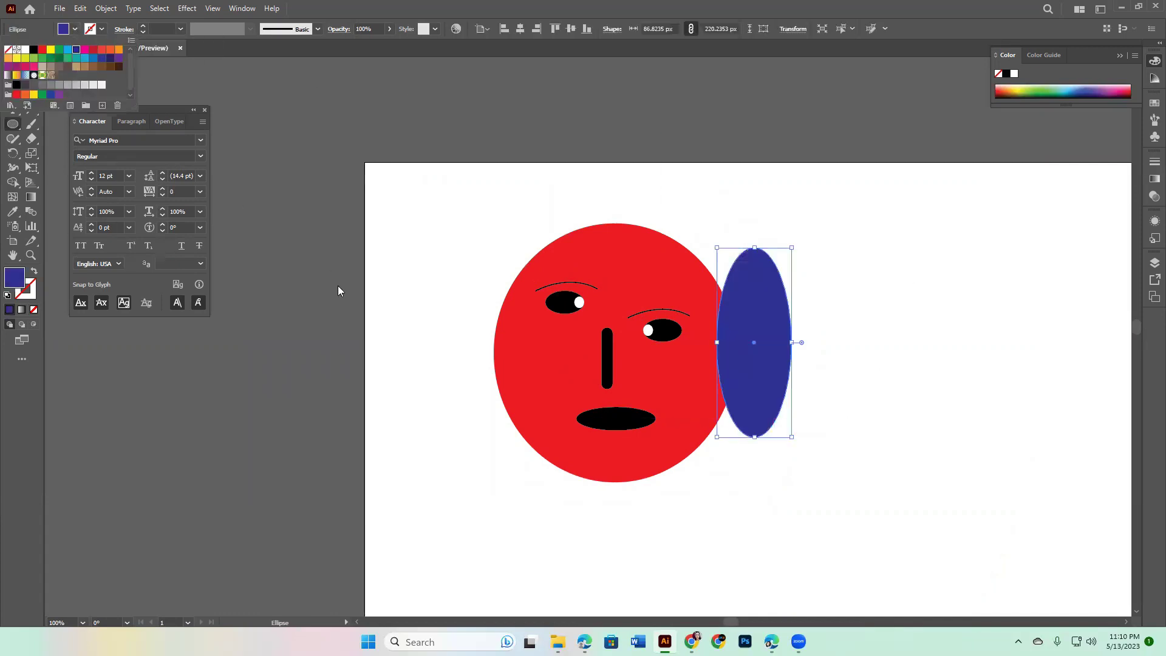
left_click(12, 66)
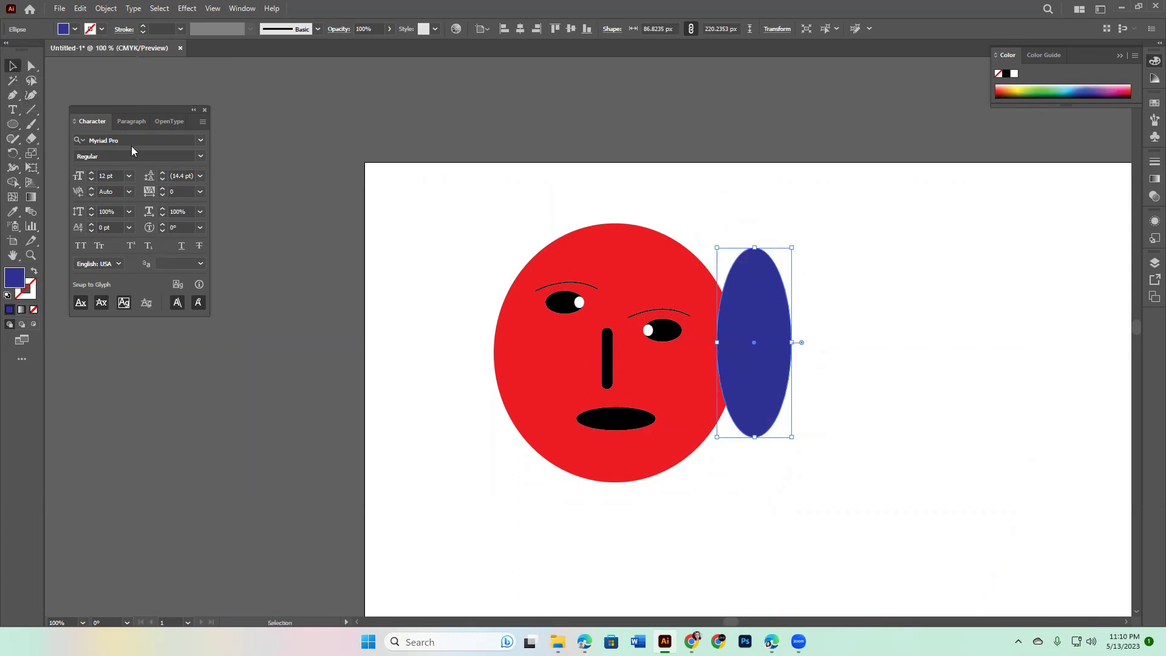
left_click_drag(755, 371, 747, 375)
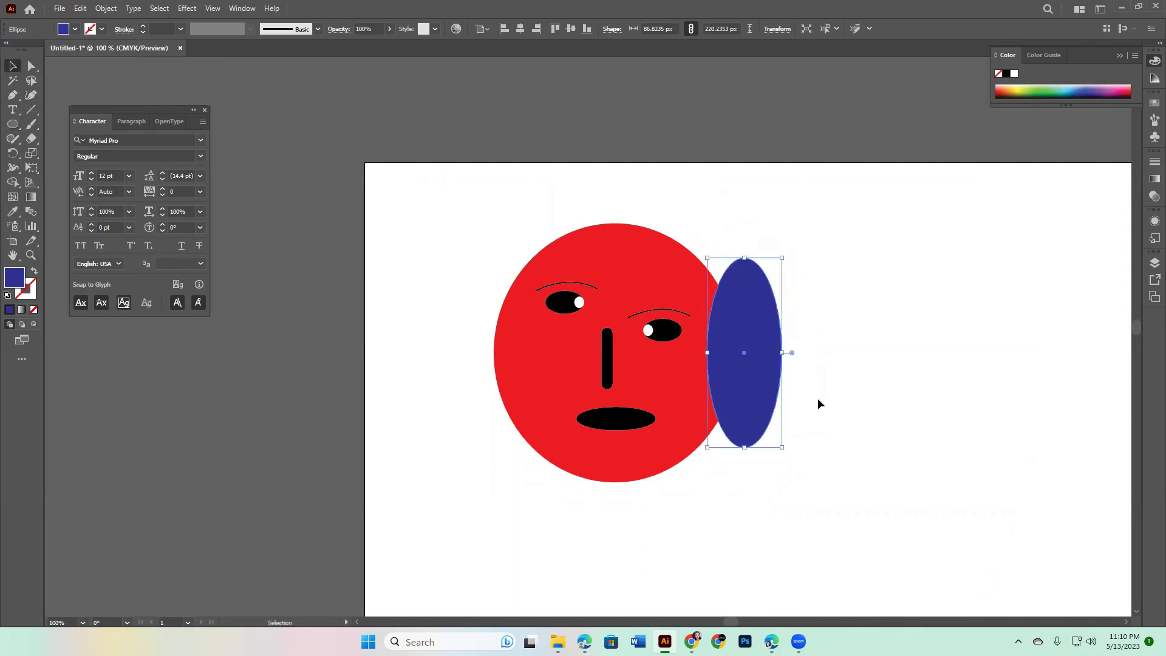
key("ctrl+shift+bracketleft")
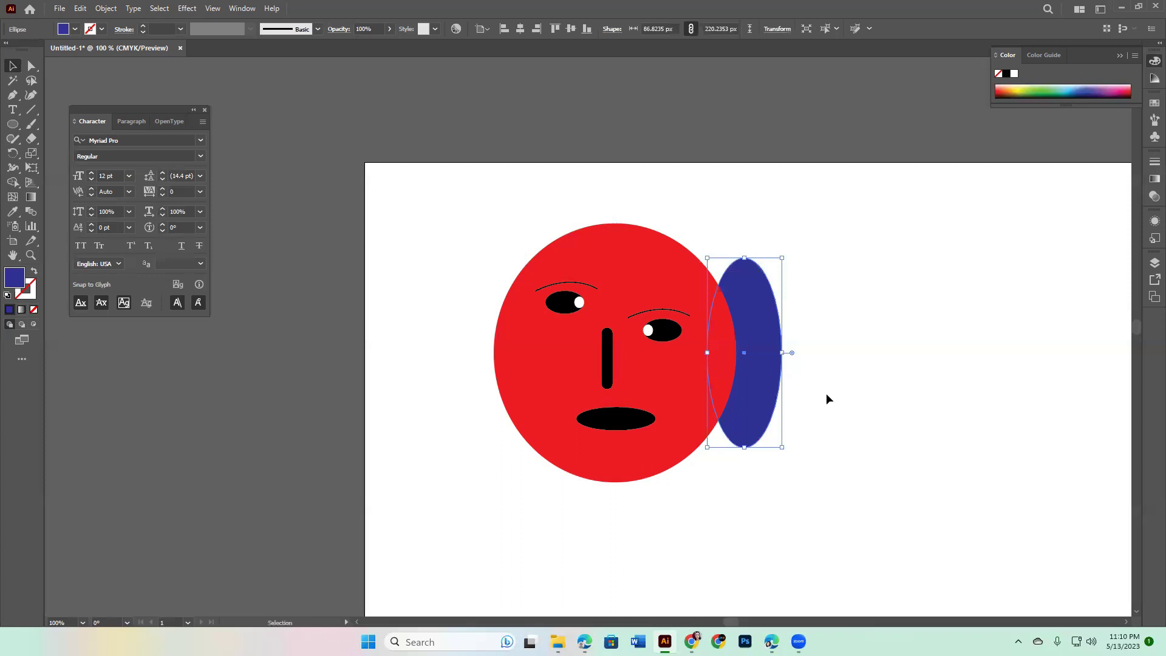
Undo a stray adjustment and put the right ear back behind the red face
key("ctrl+plus")
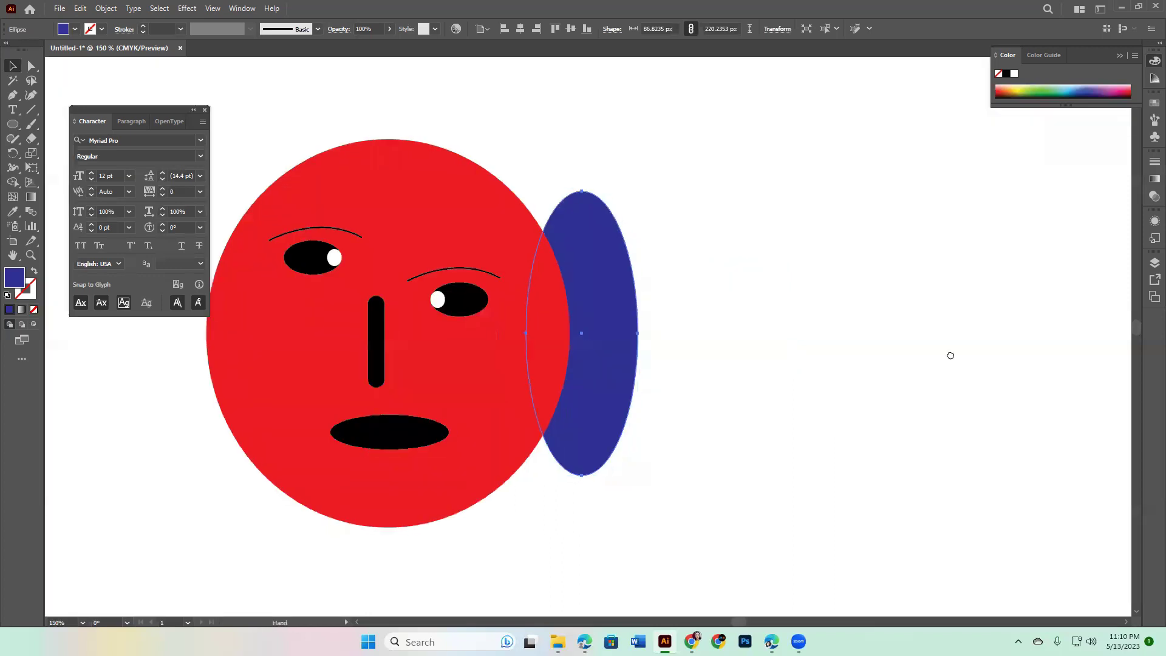
left_click_drag(795, 279, 792, 276)
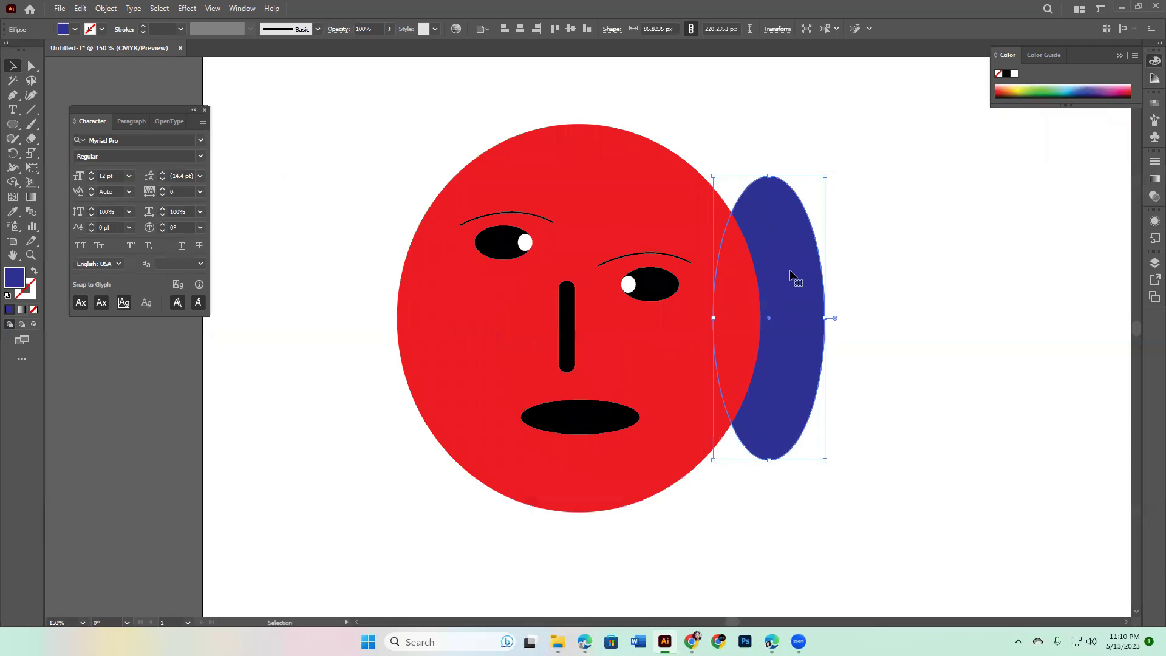
key("ctrl+z")
left_click(792, 275)
right_click(791, 271)
mouse_move(829, 562)
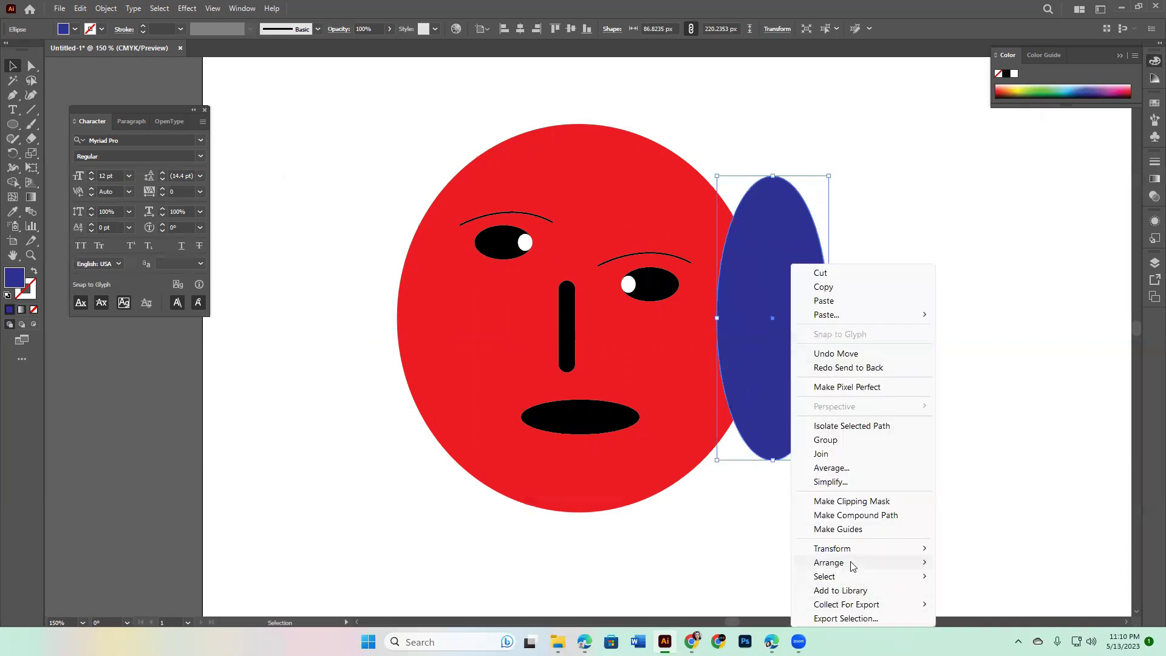
left_click(992, 605)
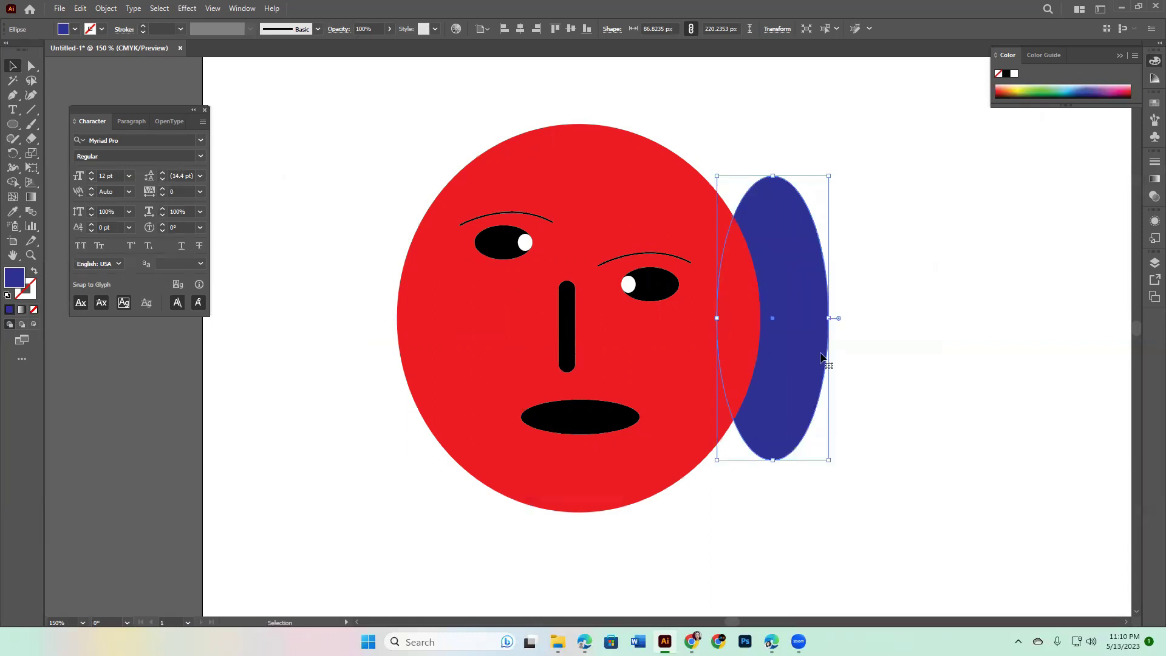
Copy the blue ear to the face's left side and send it behind the red head
left_click_drag(789, 342, 416, 334)
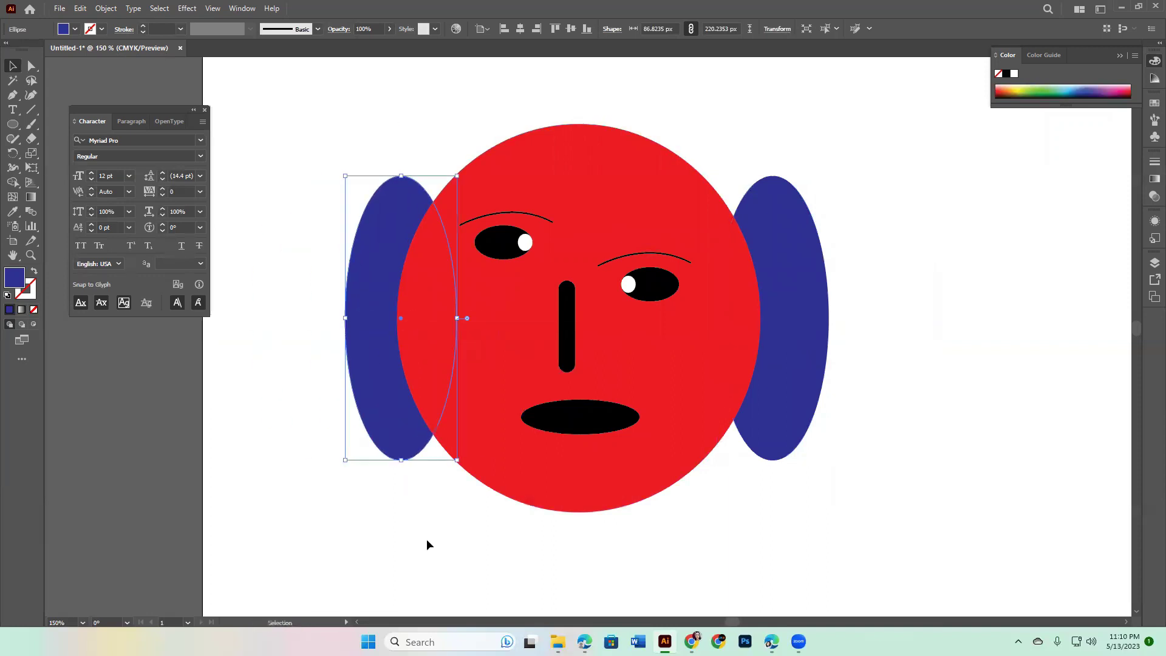
right_click(367, 382)
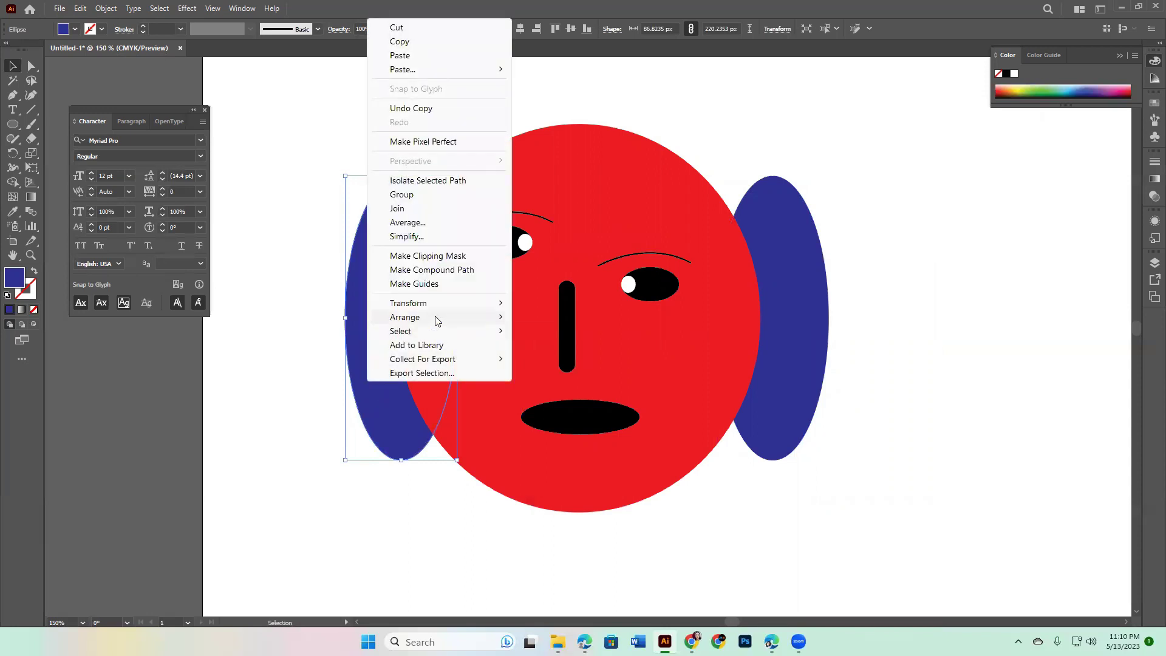
mouse_move(405, 317)
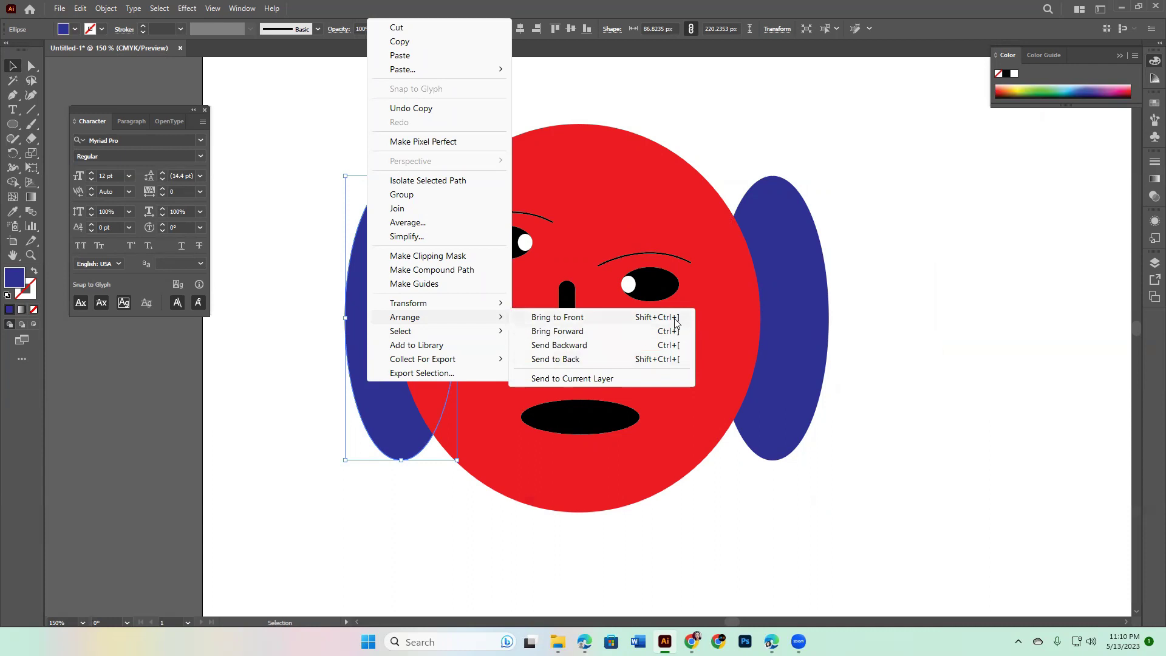
left_click(789, 486)
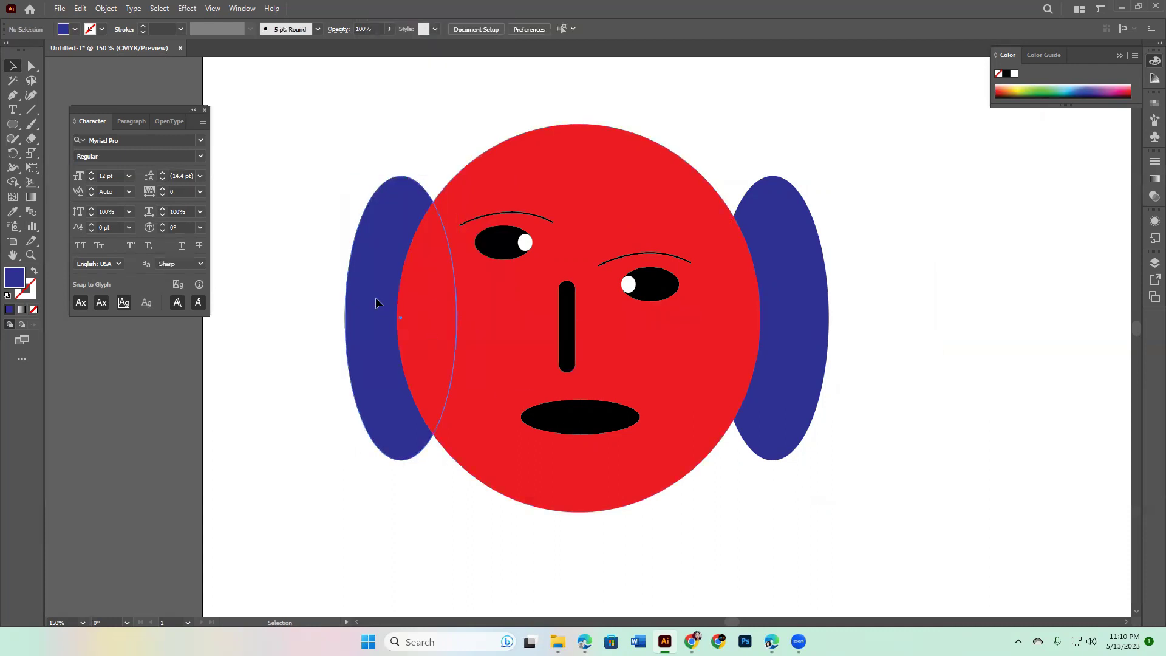
left_click(375, 297)
key("ctrl+shift+bracketright")
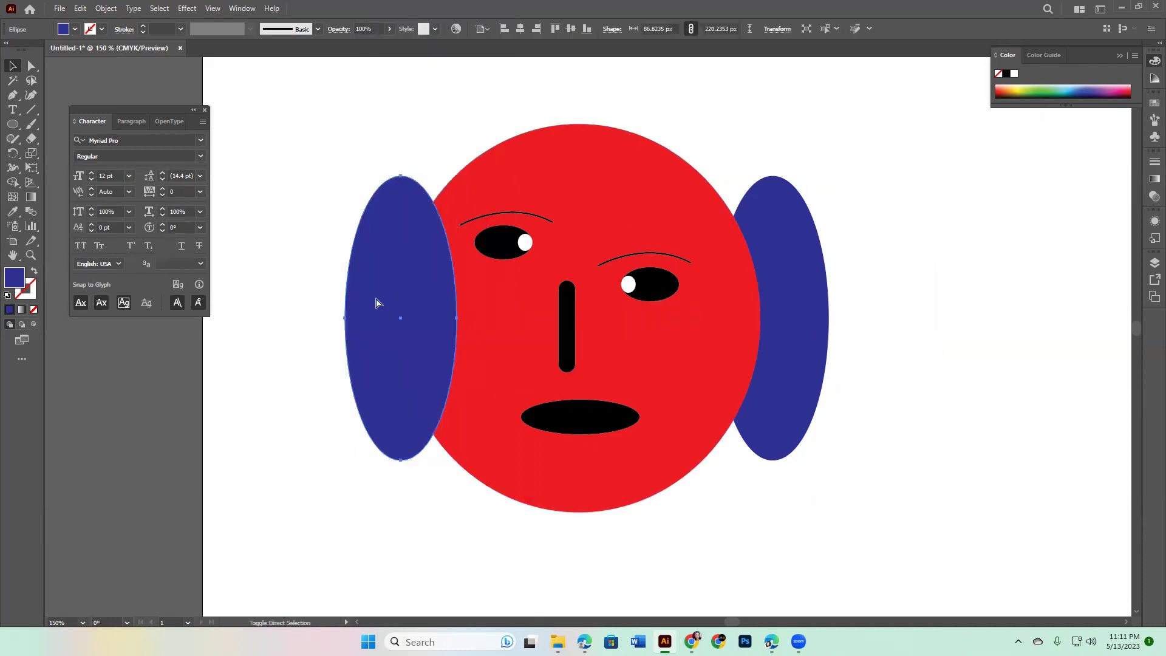
key("ctrl+shift+bracketleft")
key("ctrl+shift+bracketright")
key("ctrl+shift+bracketleft")
key("ctrl+shift+bracketright")
key("ctrl+shift+bracketleft")
key("ctrl+shift+bracketright")
key("ctrl+shift+bracketleft")
key("ctrl+shift+bracketright")
key("ctrl+shift+bracketleft")
key("ctrl+shift+bracketright")
key("ctrl+shift+bracketleft")
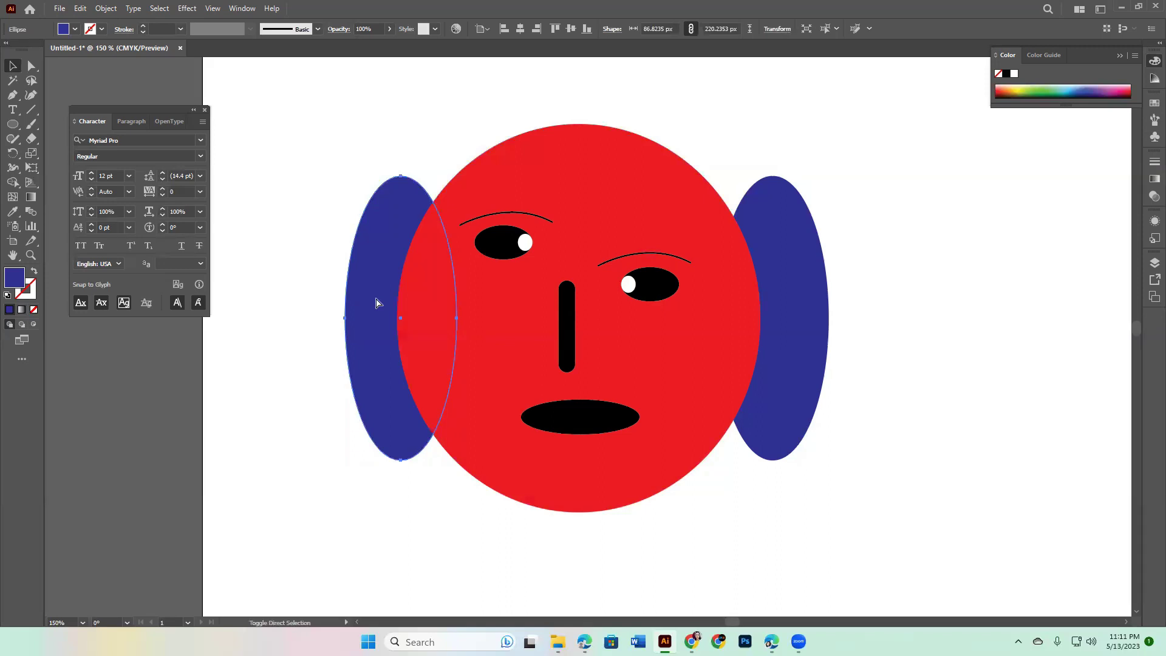
left_click(951, 454)
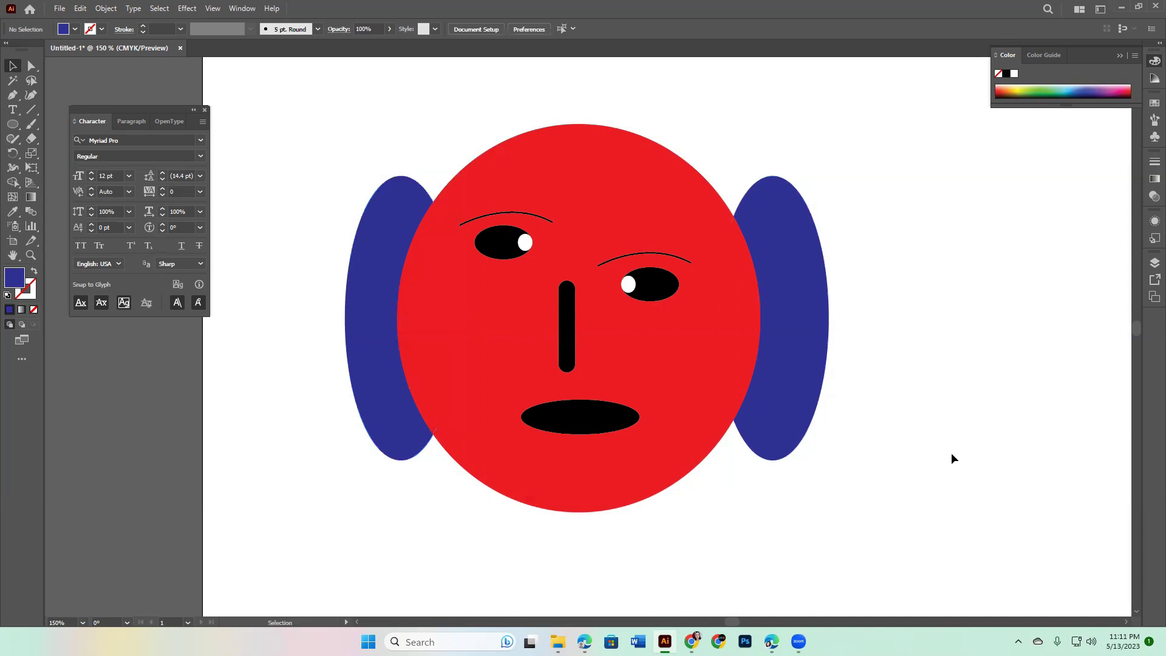
left_click_drag(885, 454, 888, 456)
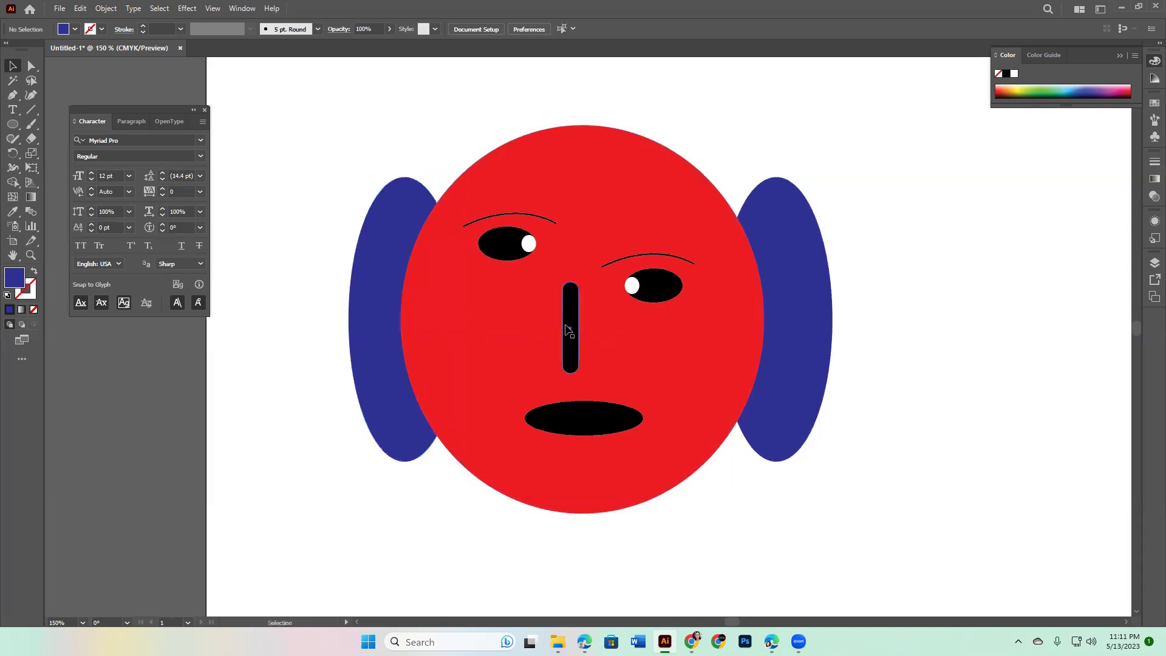
Nudge the nose slightly sideways and check the right ear
left_click_drag(570, 335, 574, 335)
left_click(867, 359)
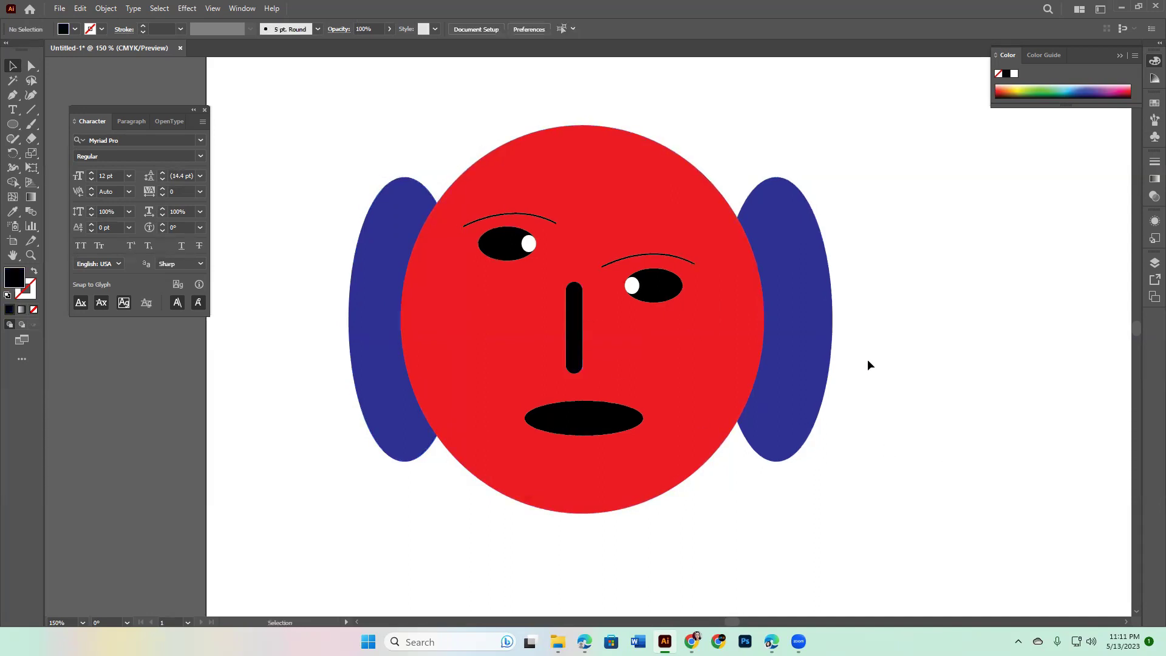
left_click(799, 311)
left_click(888, 321)
Group every face part with Ctrl+G and move the group up near the page middle
key("ctrl+minus")
key("ctrl+minus")
scroll(841, 358, "down", 2)
scroll(842, 358, "right", 3)
left_click_drag(279, 130, 605, 366)
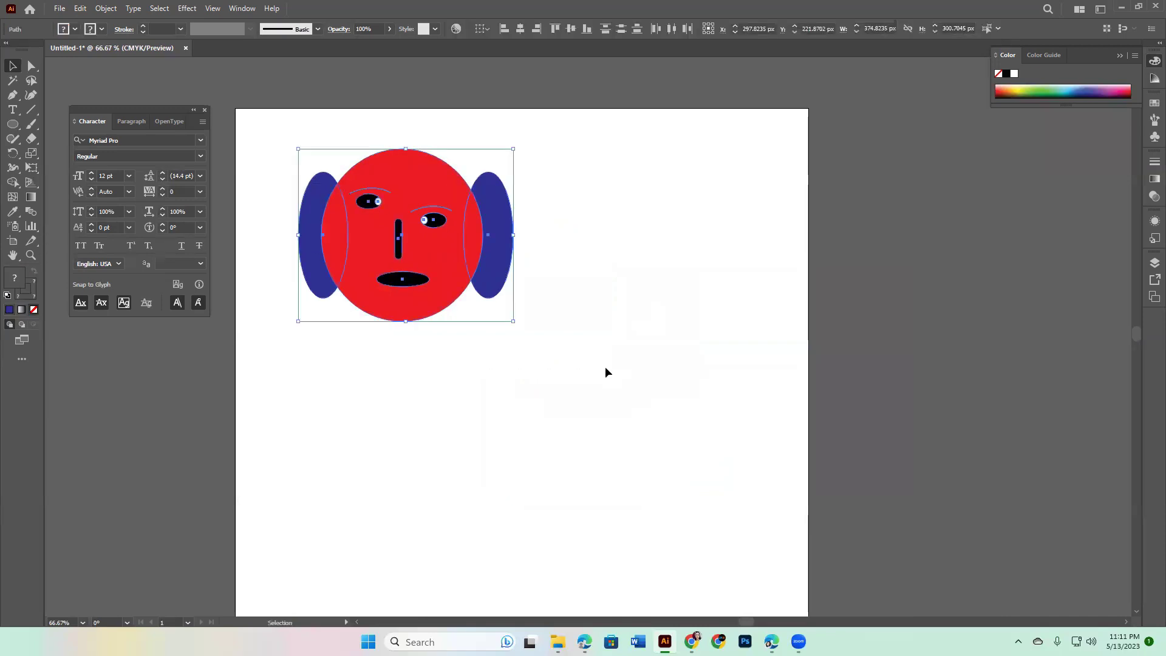
key("ctrl+g")
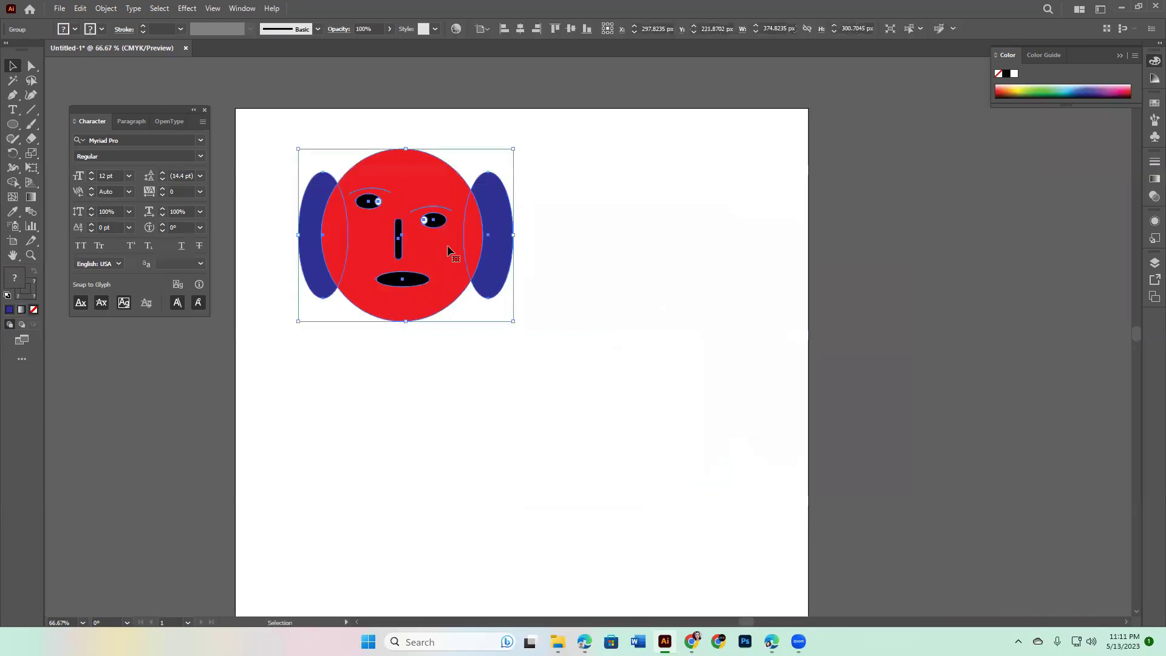
left_click_drag(448, 248, 547, 406)
left_click_drag(658, 380, 653, 328)
mouse_move(527, 283)
left_mouse_down()
mouse_move(532, 263)
mouse_move(574, 326)
left_mouse_up()
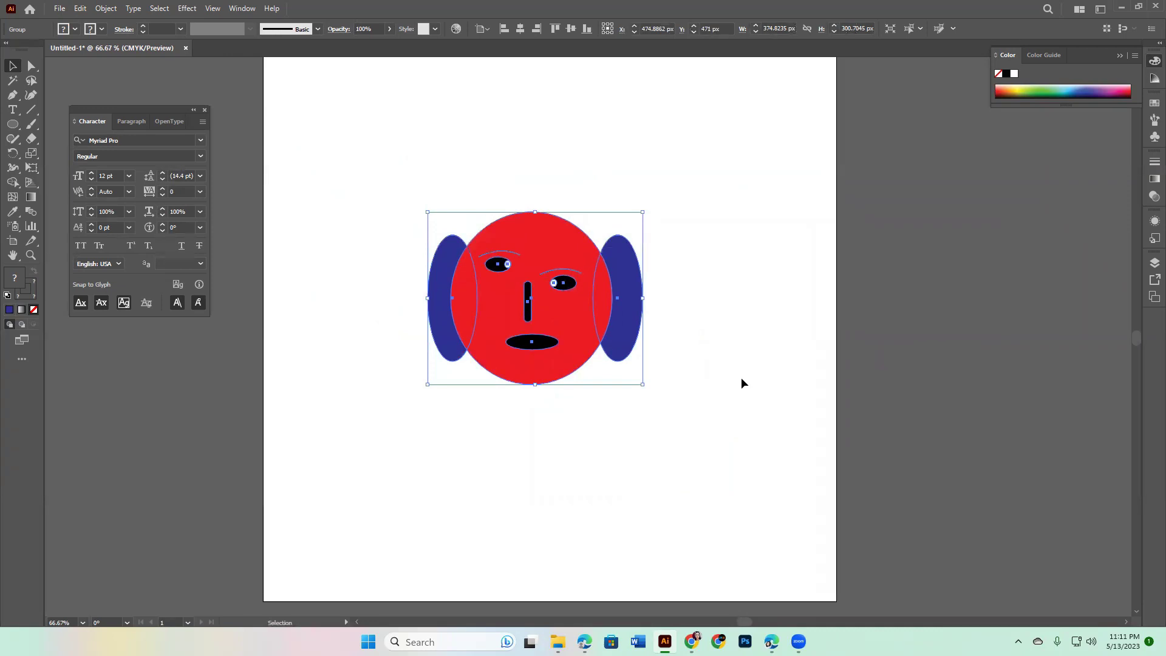
Type the caption 'ctrl+ g = group' at 72 pt below the face
key("t")
left_click(459, 442)
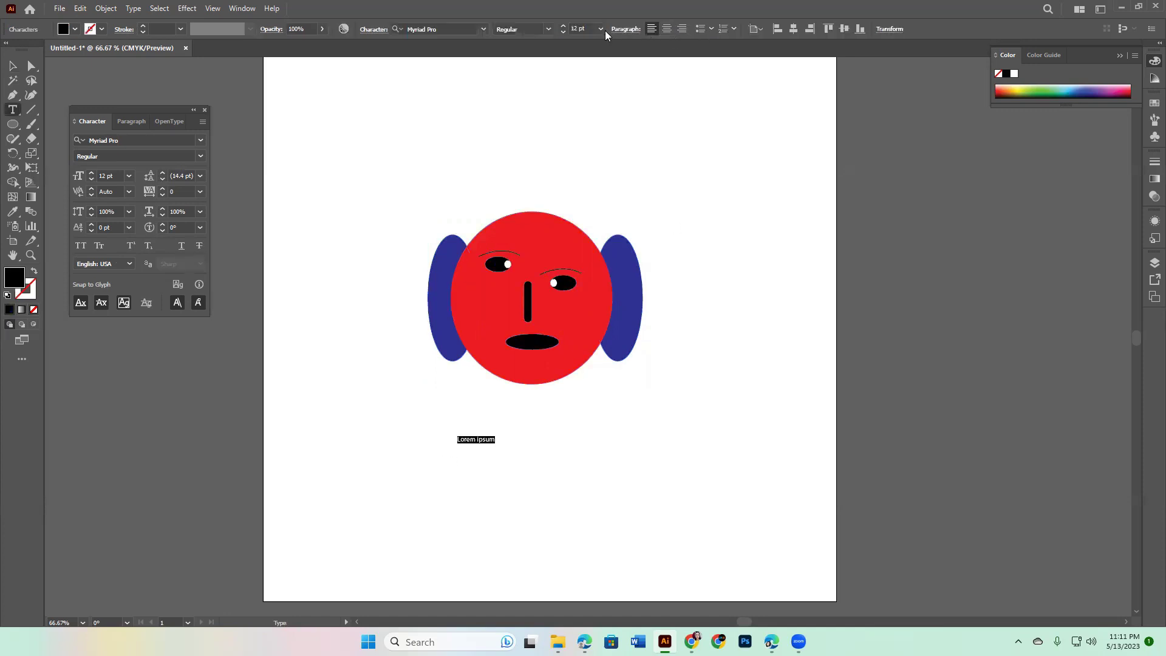
left_click(601, 29)
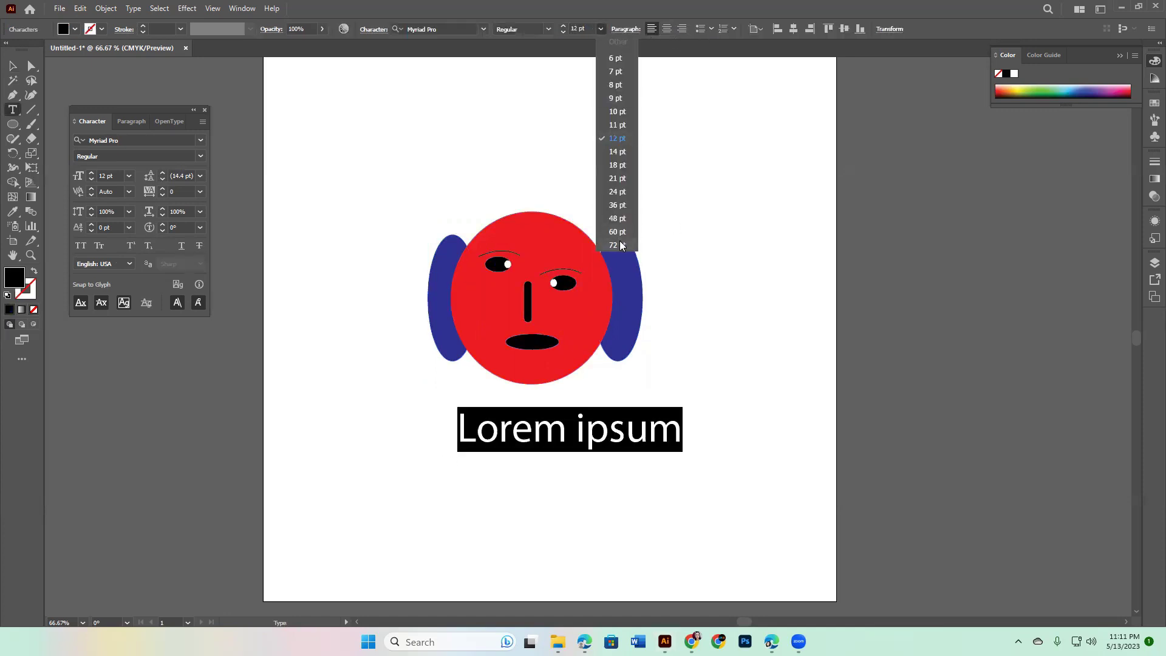
left_click(617, 245)
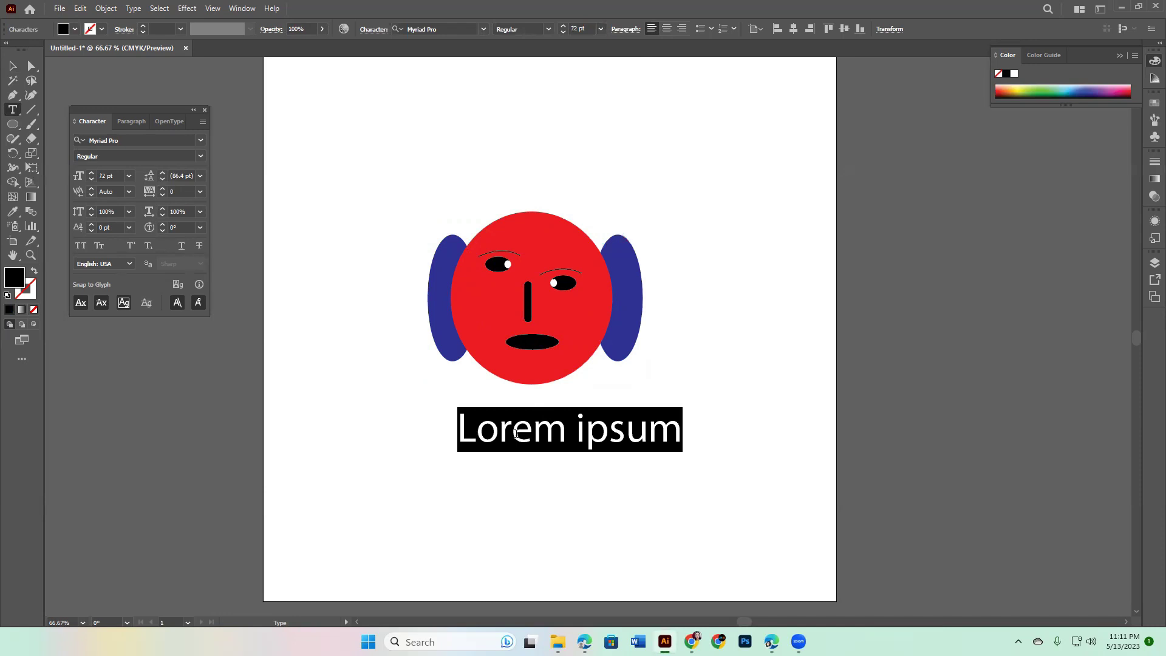
type("ctrl")
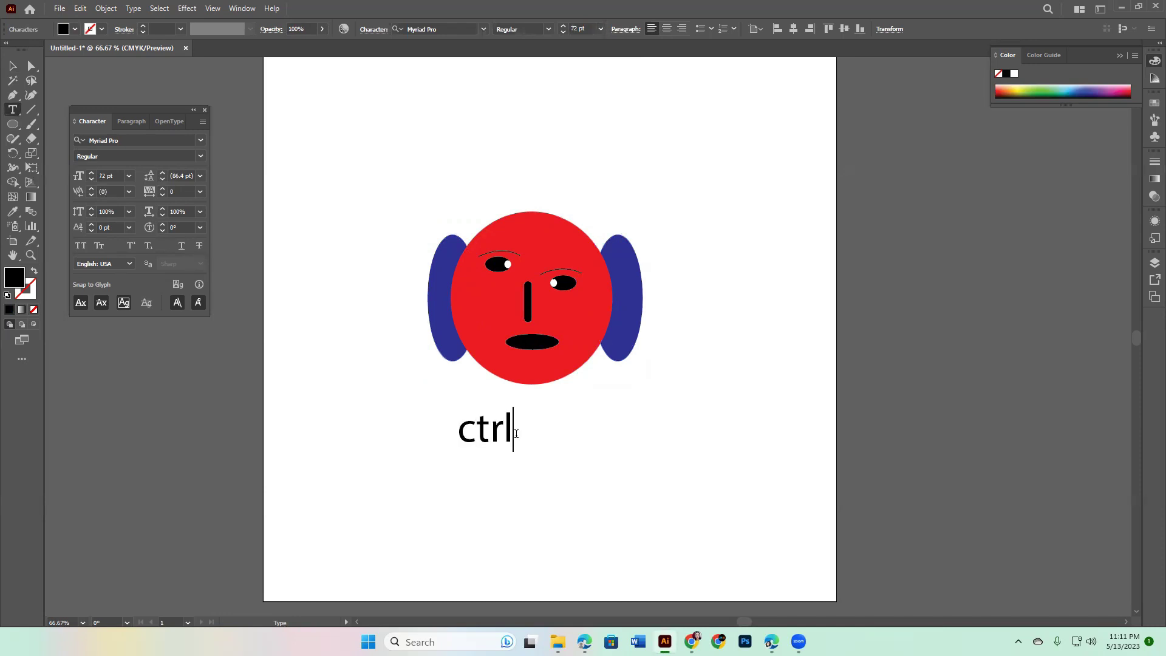
type("+ g")
type(" =")
type("group")
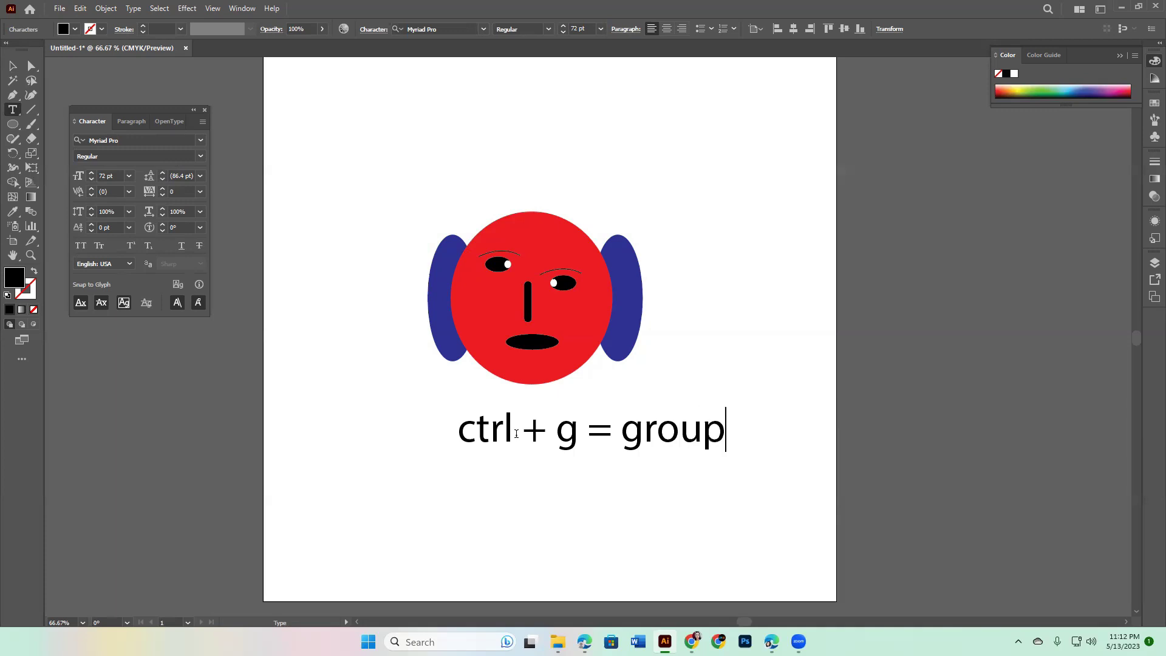
left_click(12, 65)
Duplicate the caption below and edit the copy to read 'ctrl + Shift + g = Ungroup'
scroll(668, 273, "down", 1)
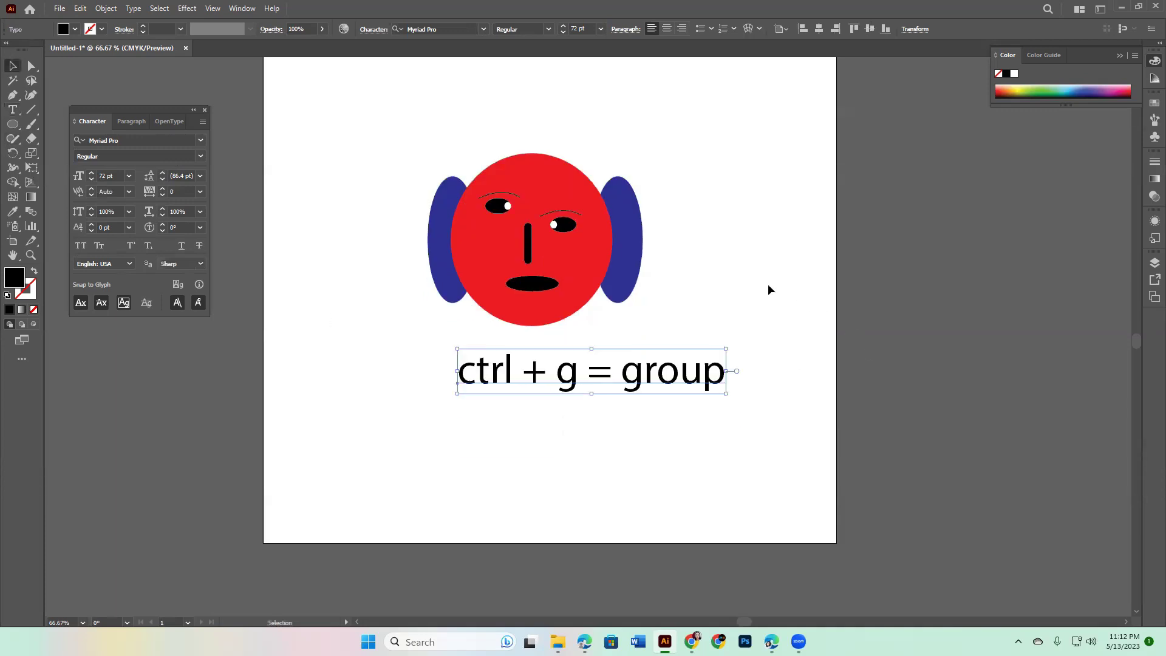
scroll(767, 290, "down", 2)
left_click_drag(672, 283, 673, 364)
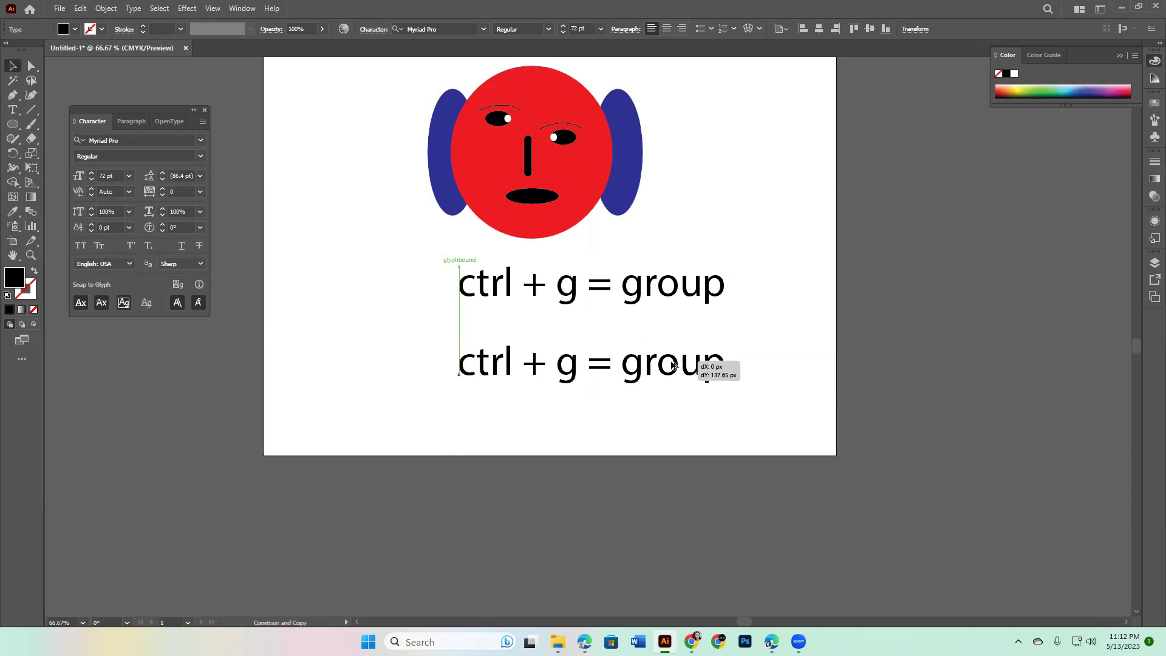
double_click(553, 361)
triple_click(552, 361)
left_click(553, 359)
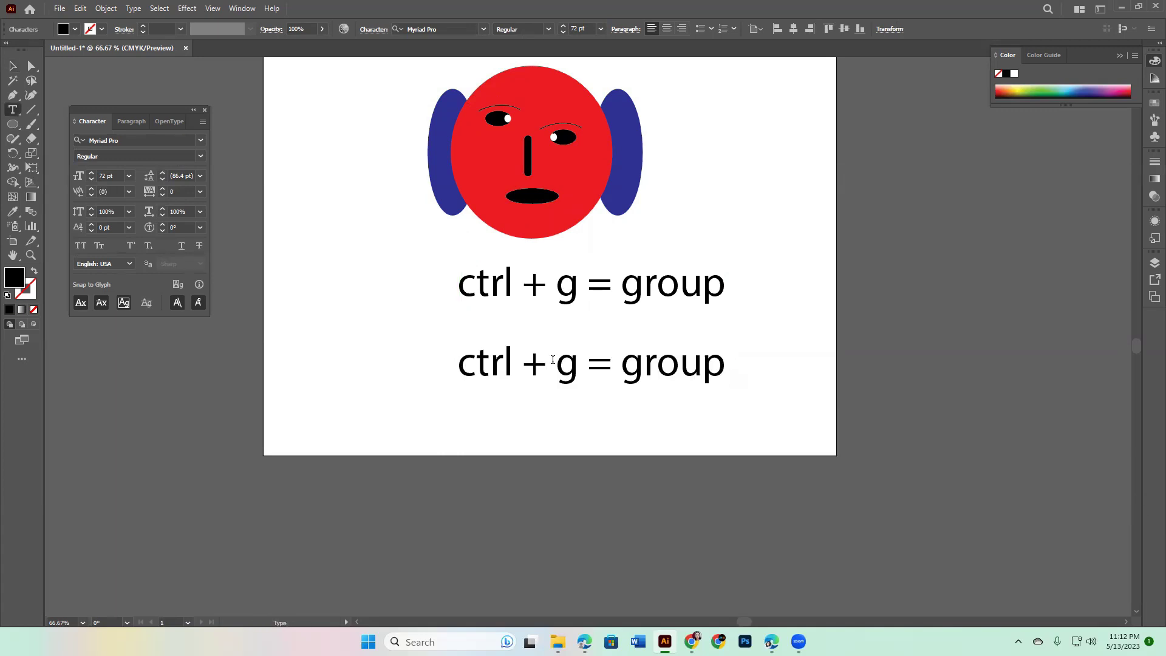
type("Shi")
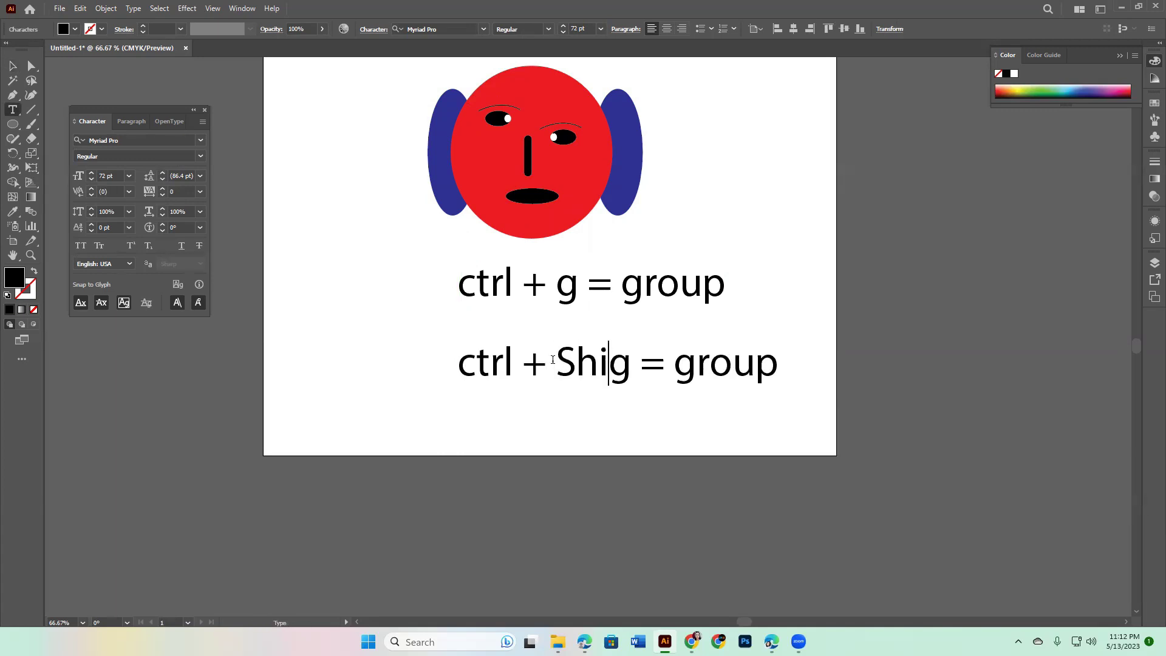
type("ft ")
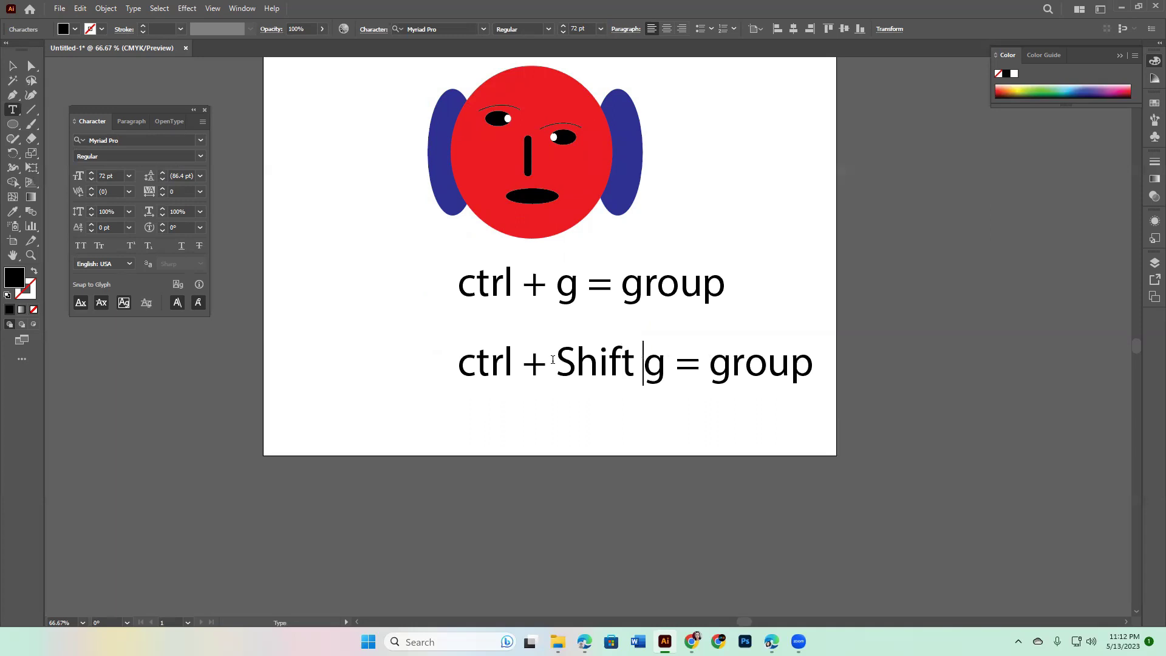
type("+")
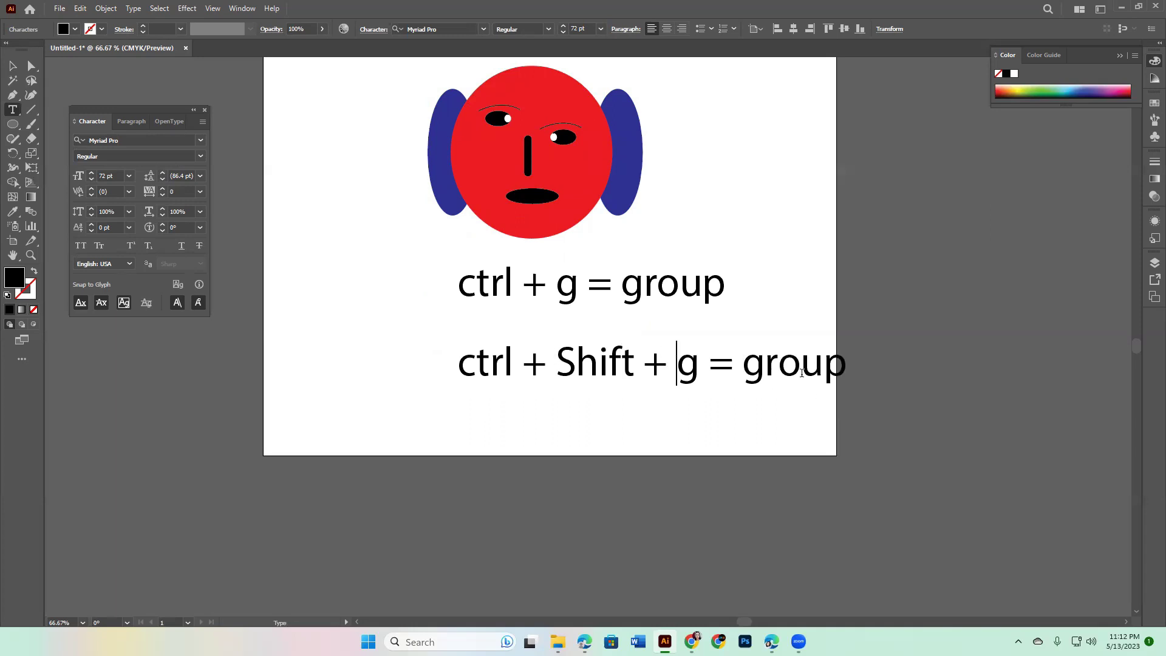
left_click(743, 361)
type("Un")
left_click(13, 66)
Move both caption lines to the left, then select each line
left_click(722, 286, "shift")
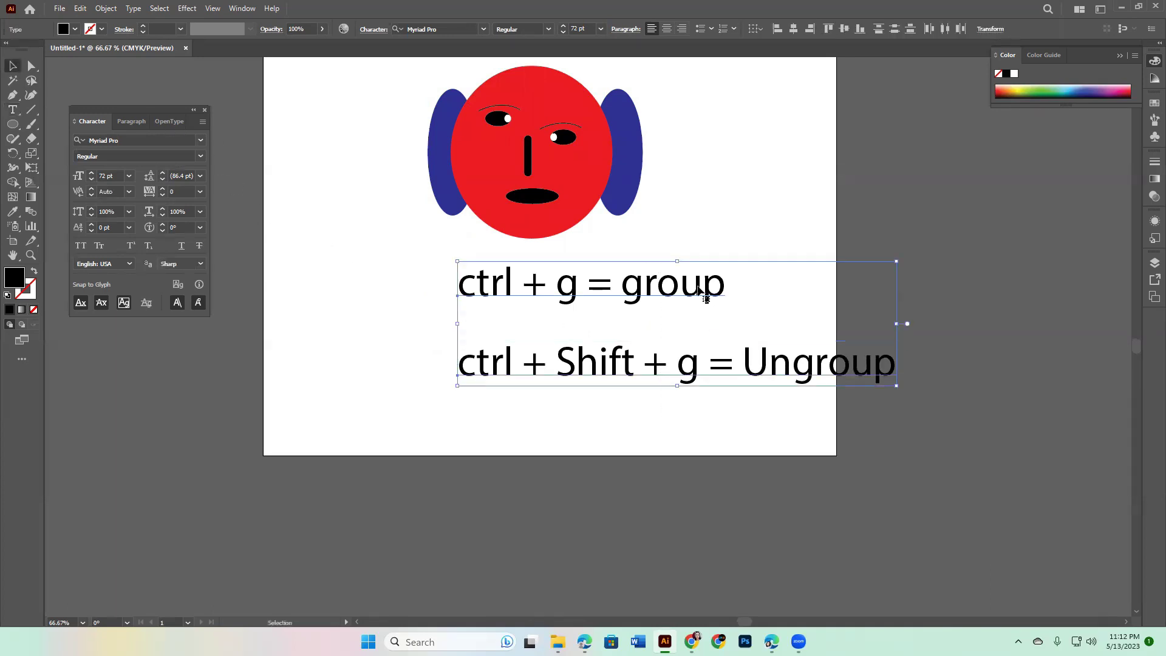
left_click_drag(722, 287, 608, 292)
left_click(837, 240)
left_click(486, 290)
left_click(494, 383)
Select and delete both shortcut caption lines
left_click(597, 417)
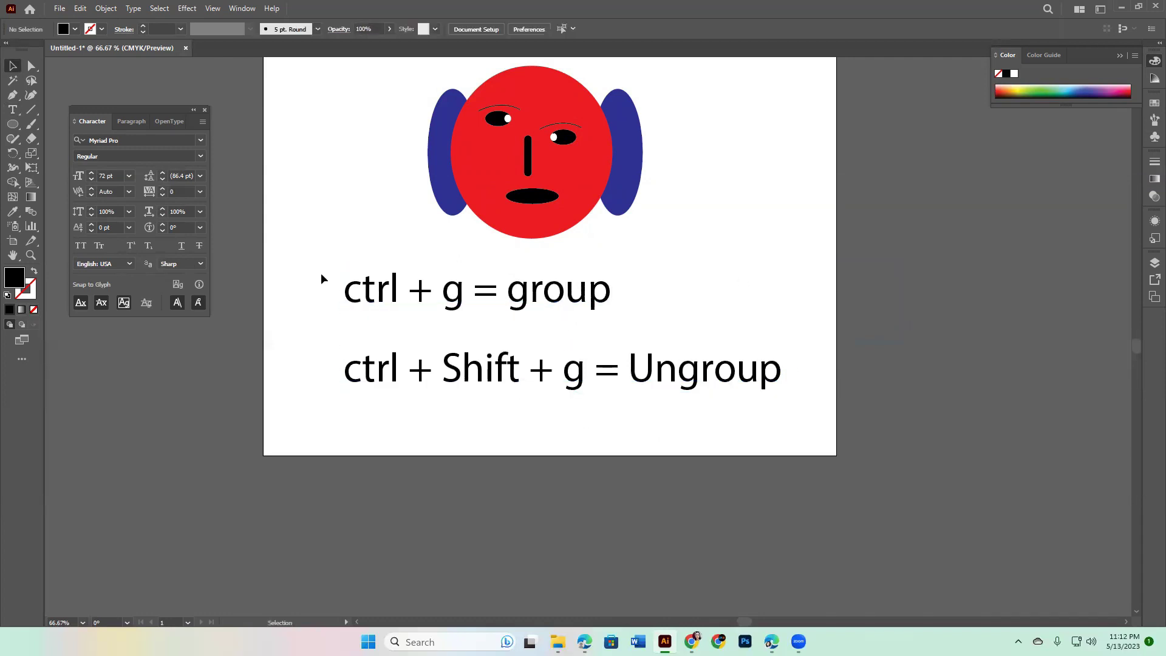
mouse_move(273, 246)
left_mouse_down()
mouse_move(669, 379)
mouse_move(791, 378)
left_mouse_up()
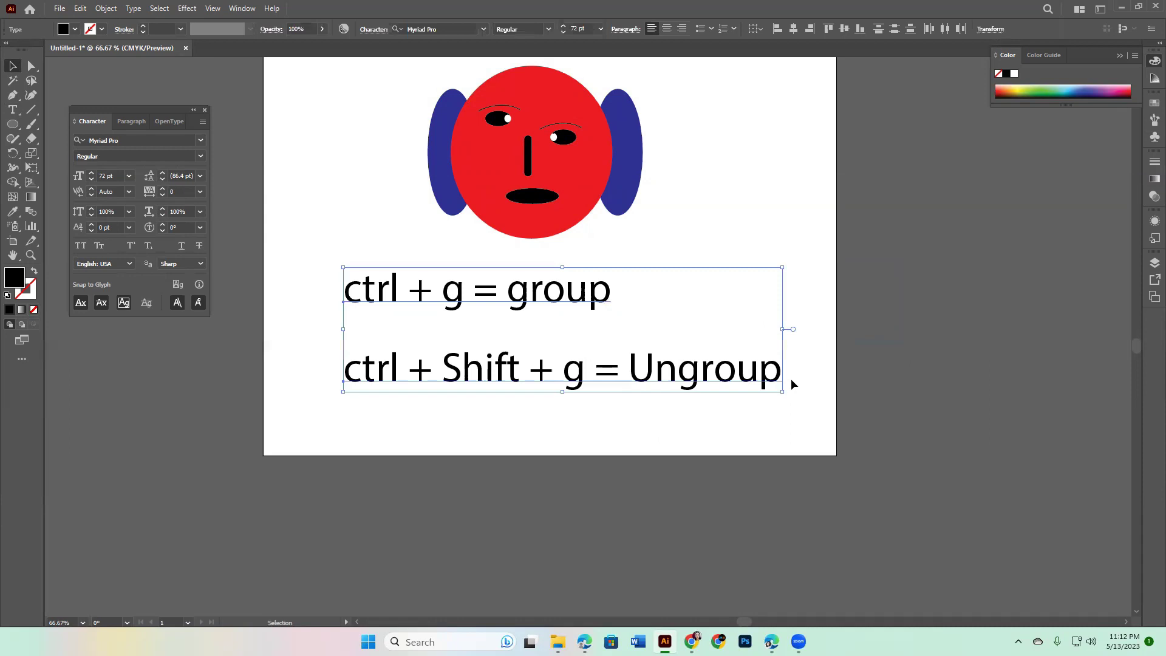
key("Delete")
Drag the grouped face back toward the page centre and bring up its context menu
left_click_drag(611, 196, 651, 216)
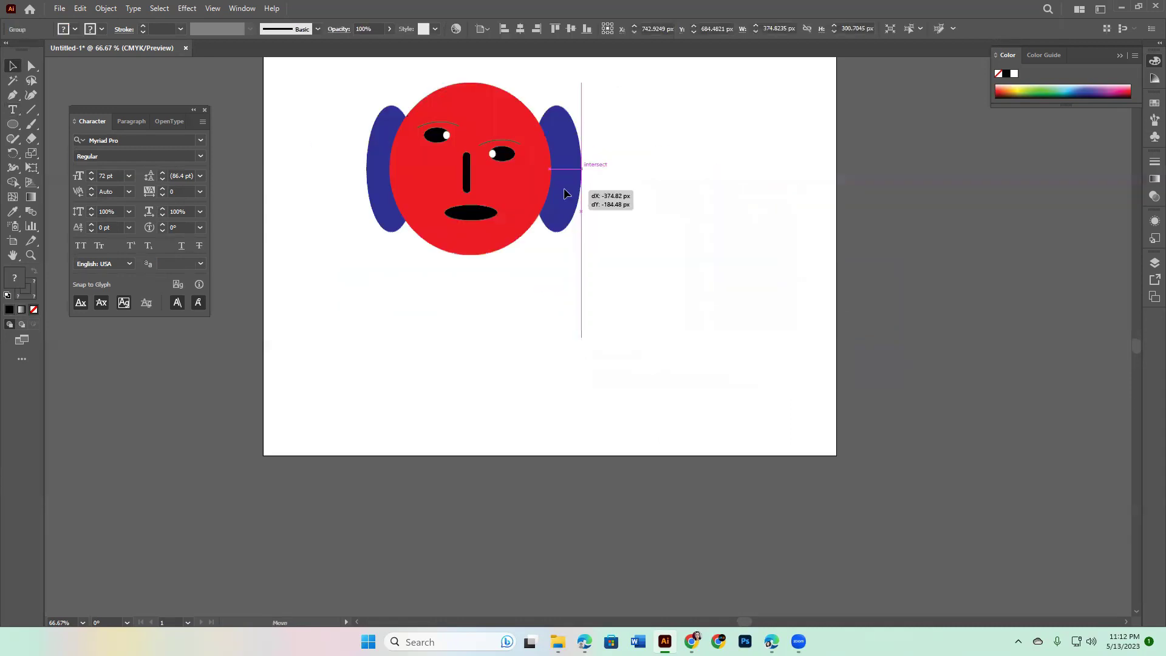
left_click(723, 311)
mouse_move(677, 373)
left_mouse_down()
mouse_move(621, 329)
mouse_move(676, 357)
mouse_move(674, 400)
left_mouse_up()
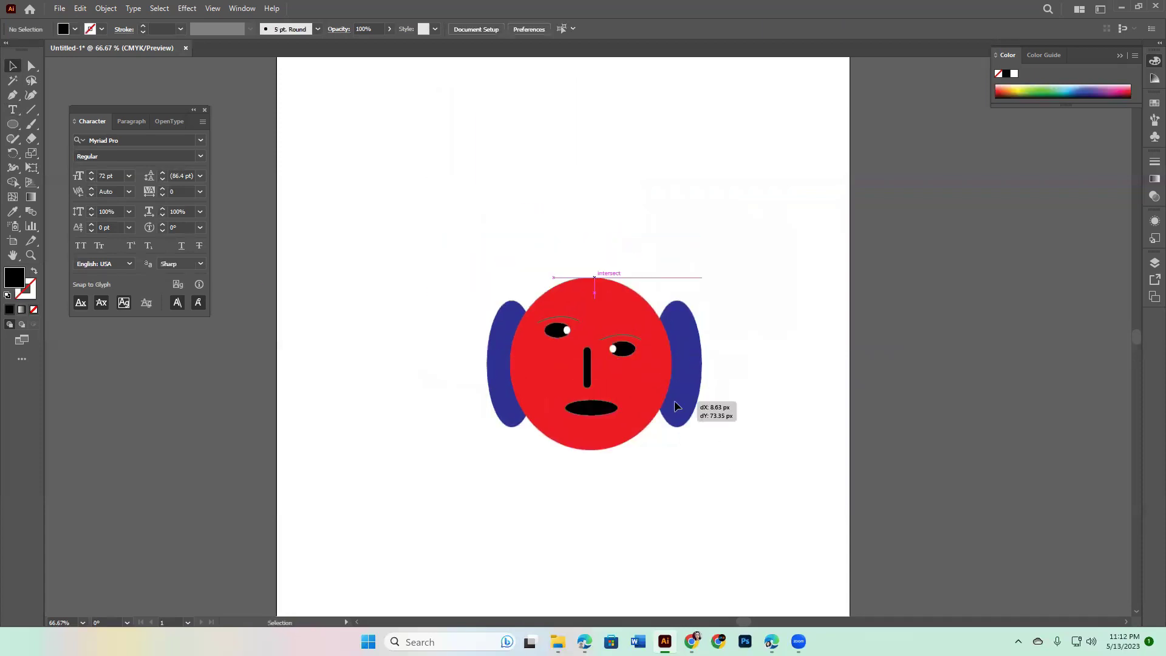
left_click_drag(701, 455, 701, 326)
left_click_drag(652, 267, 627, 264)
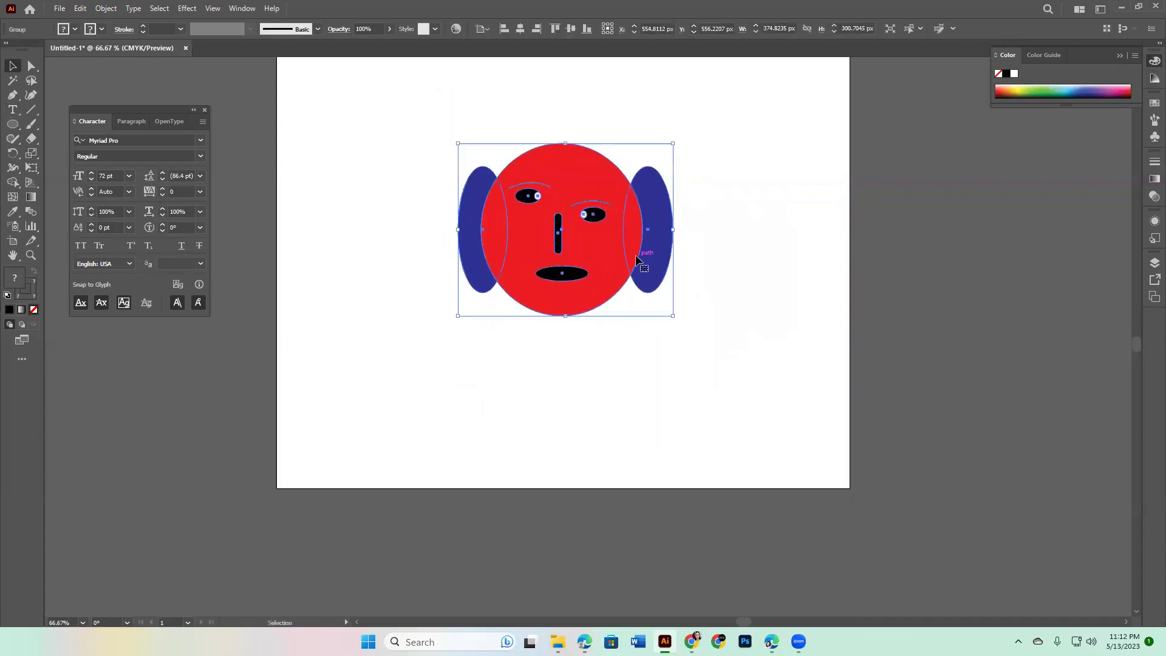
right_click(637, 261)
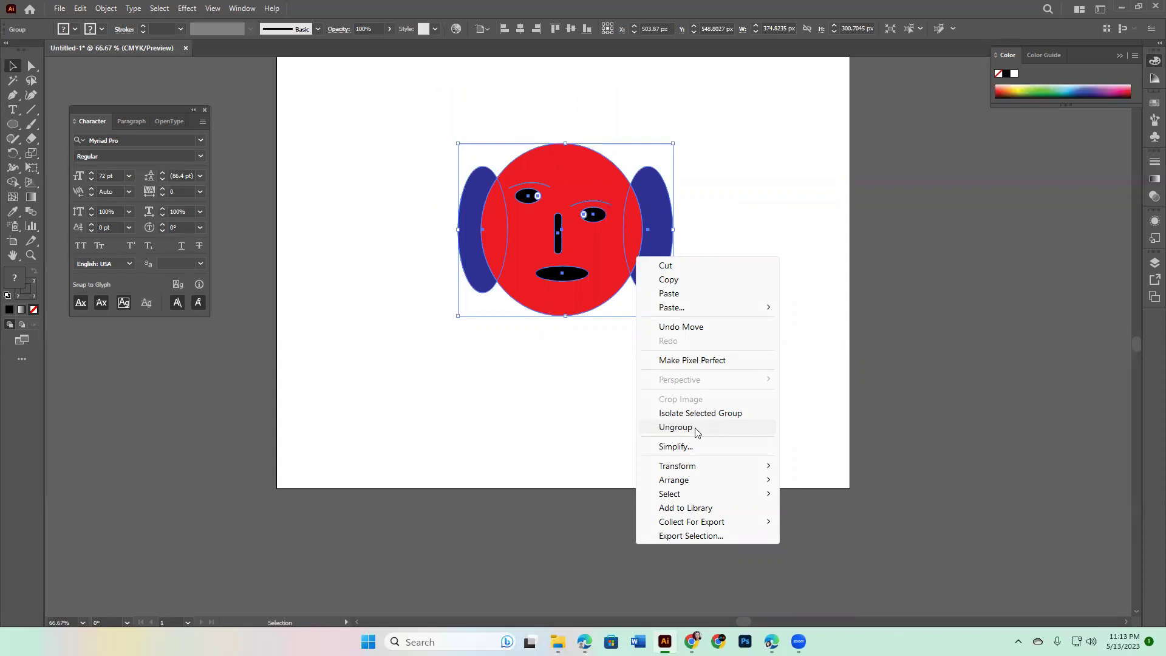
left_click(619, 425)
left_click(603, 322)
left_click(562, 162)
right_click(563, 163)
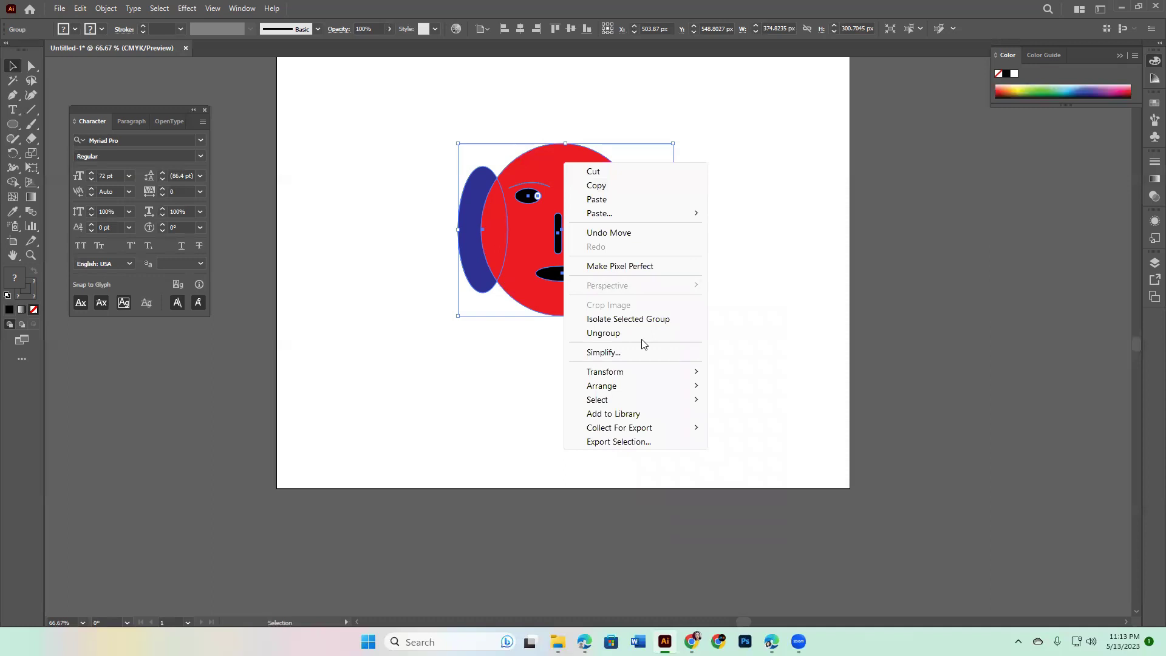
Ungroup the face, pull the right eye's black shape away and delete it
left_click(607, 333)
left_click_drag(586, 214, 629, 130)
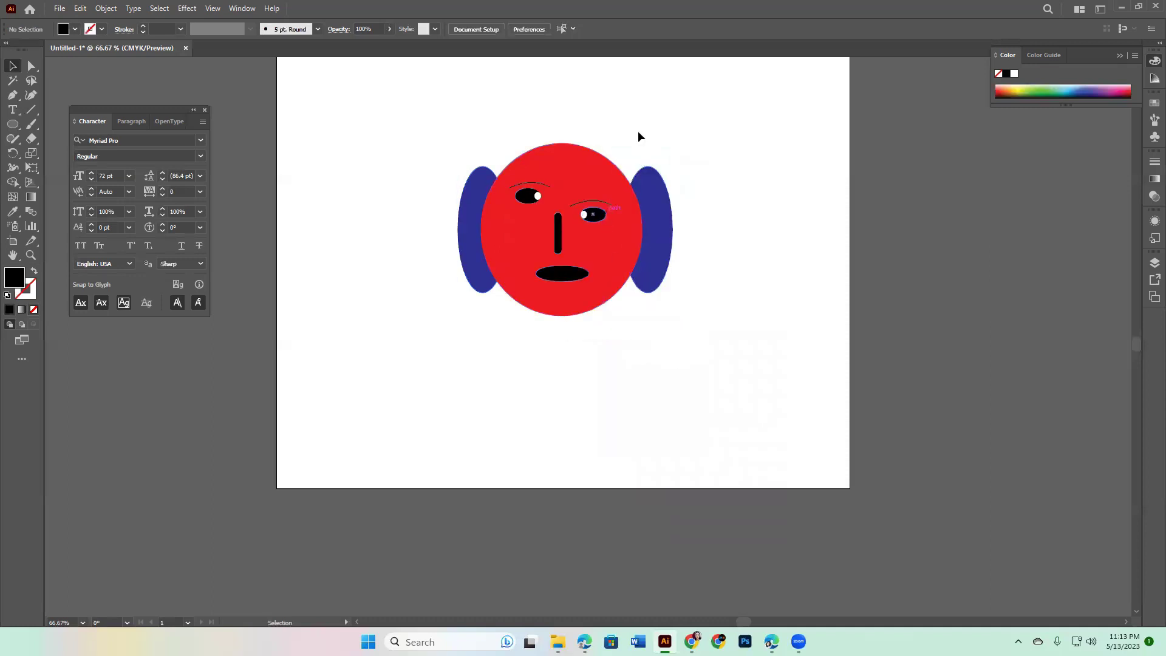
key("a")
key("v")
key("Delete")
Select all the face's paths and nudge the face slightly upward
scroll(699, 232, "up", 2)
key("a")
left_click_drag(480, 183, 779, 428)
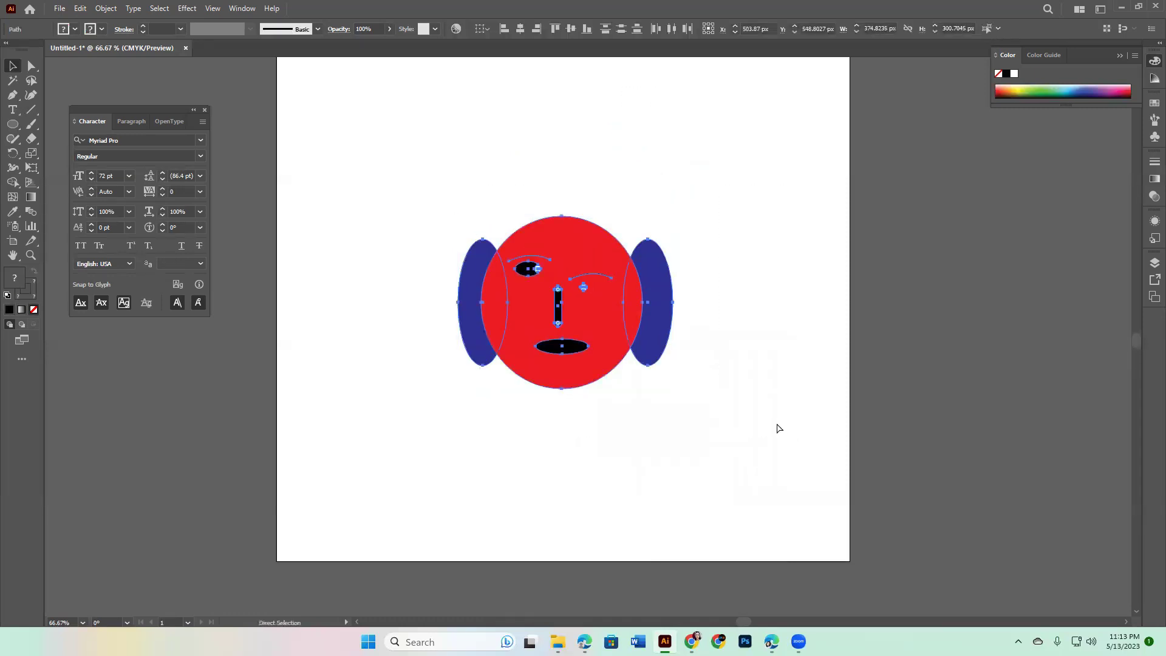
key("v")
left_click(764, 420)
left_click_drag(601, 324, 600, 319)
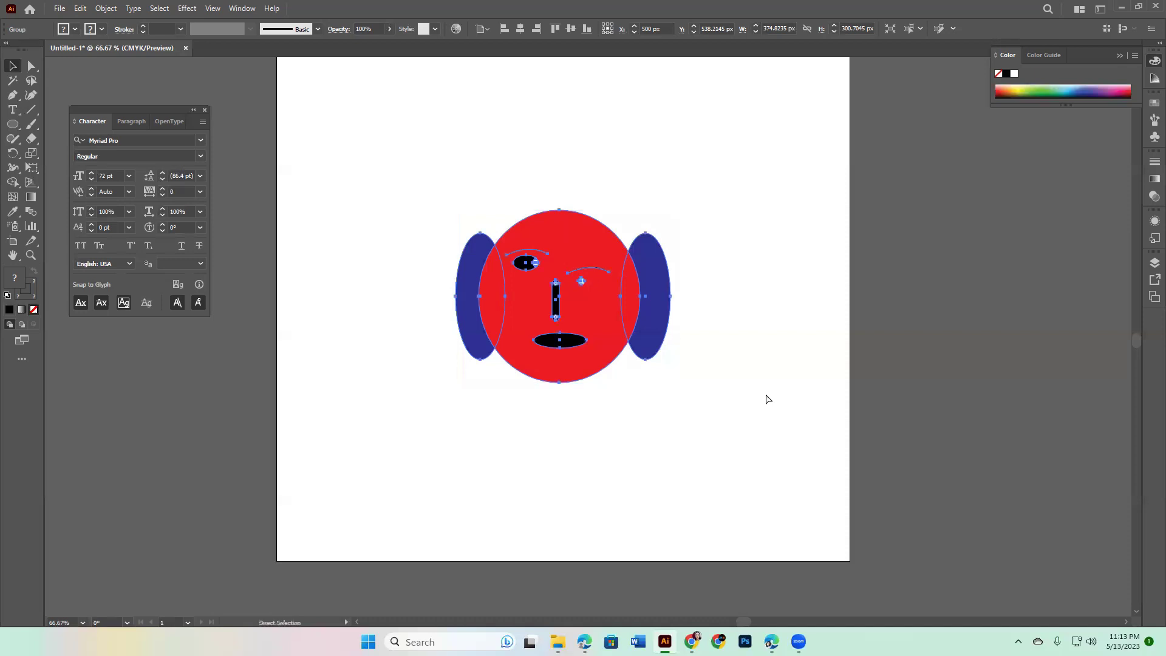
Create a new folder named EZY GD on the Desktop and open it
key("ctrl+s")
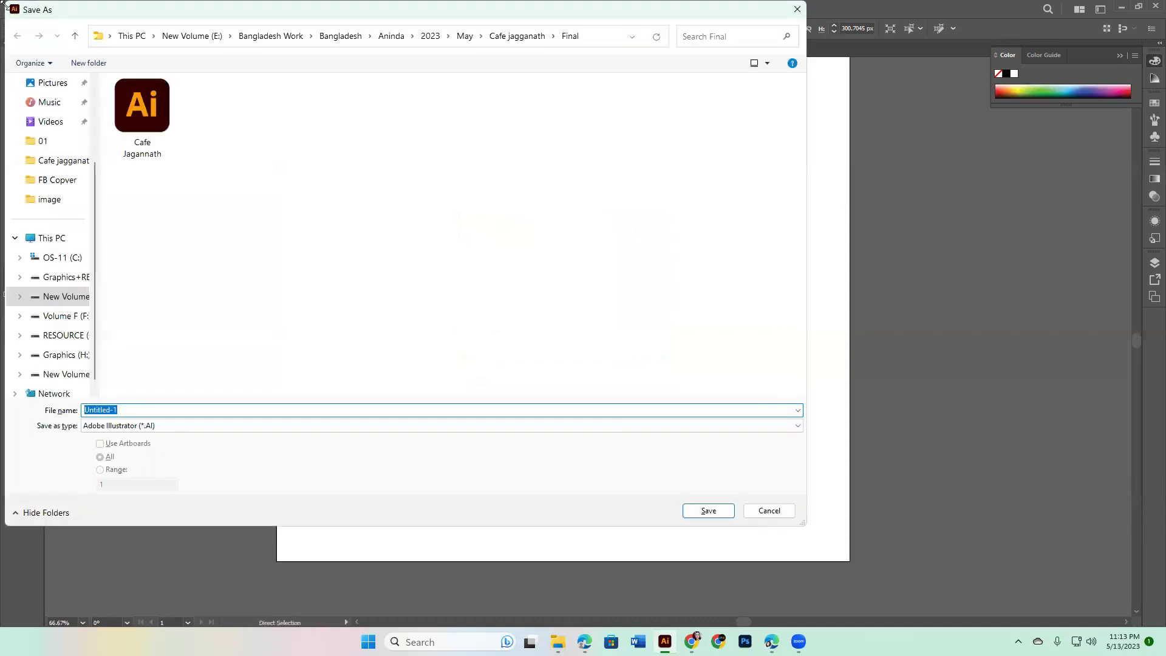
scroll(58, 161, "up", 2)
scroll(55, 159, "up", 1)
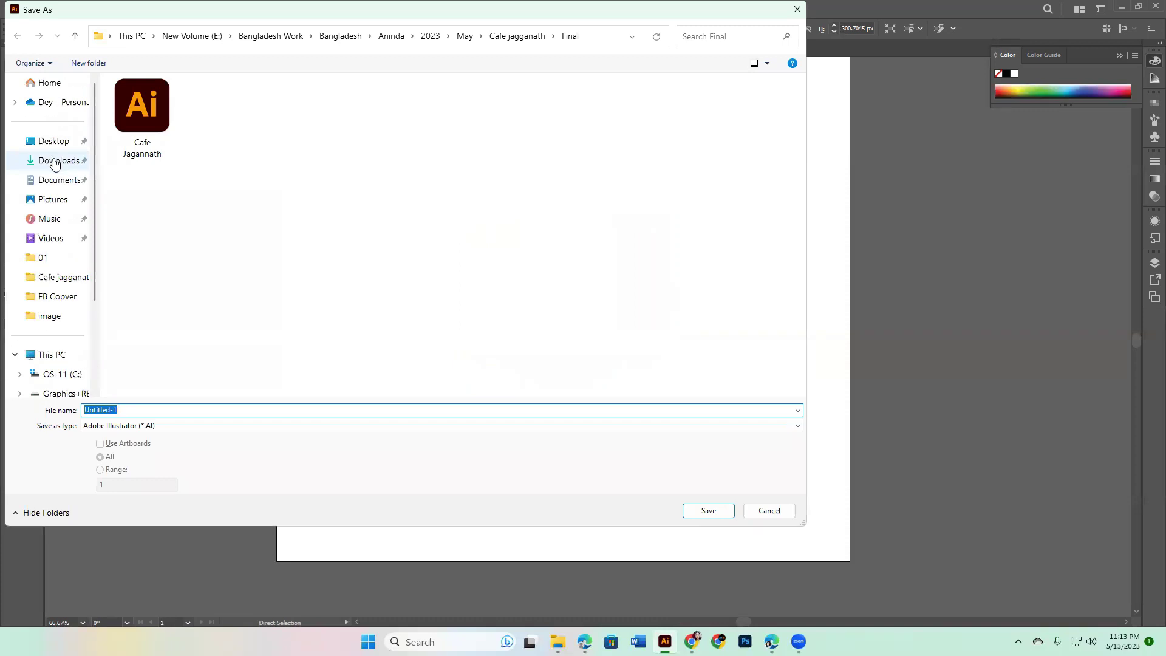
left_click(53, 141)
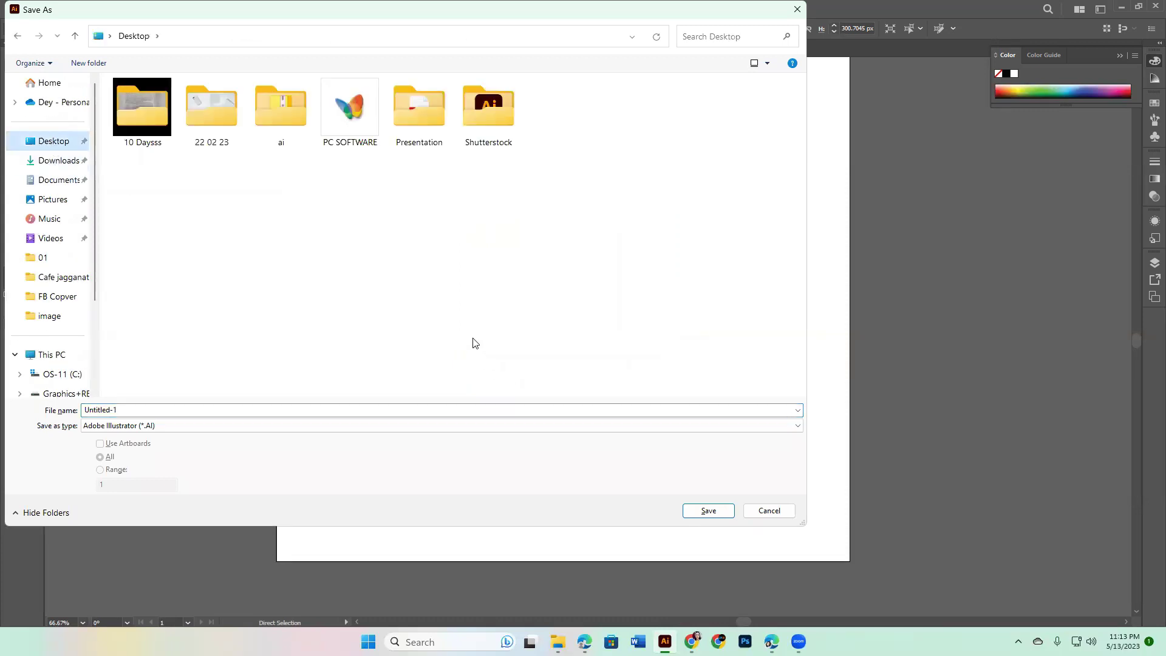
key("ctrl+shift+n")
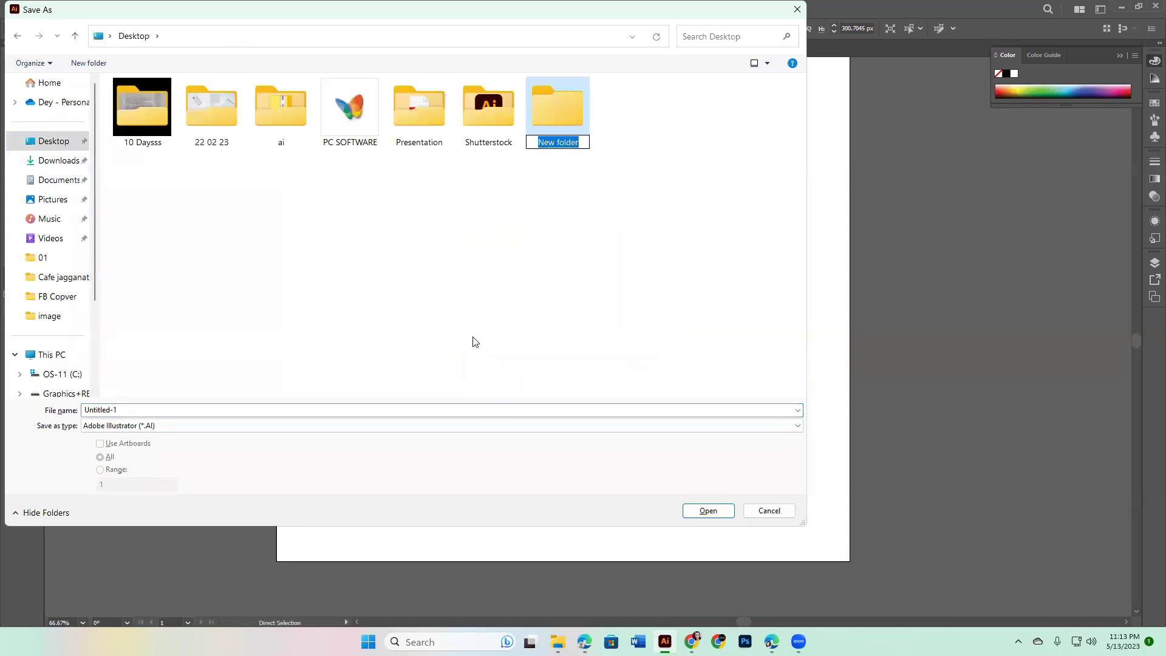
type("E")
type("EZY GD")
key("Return")
key("Return")
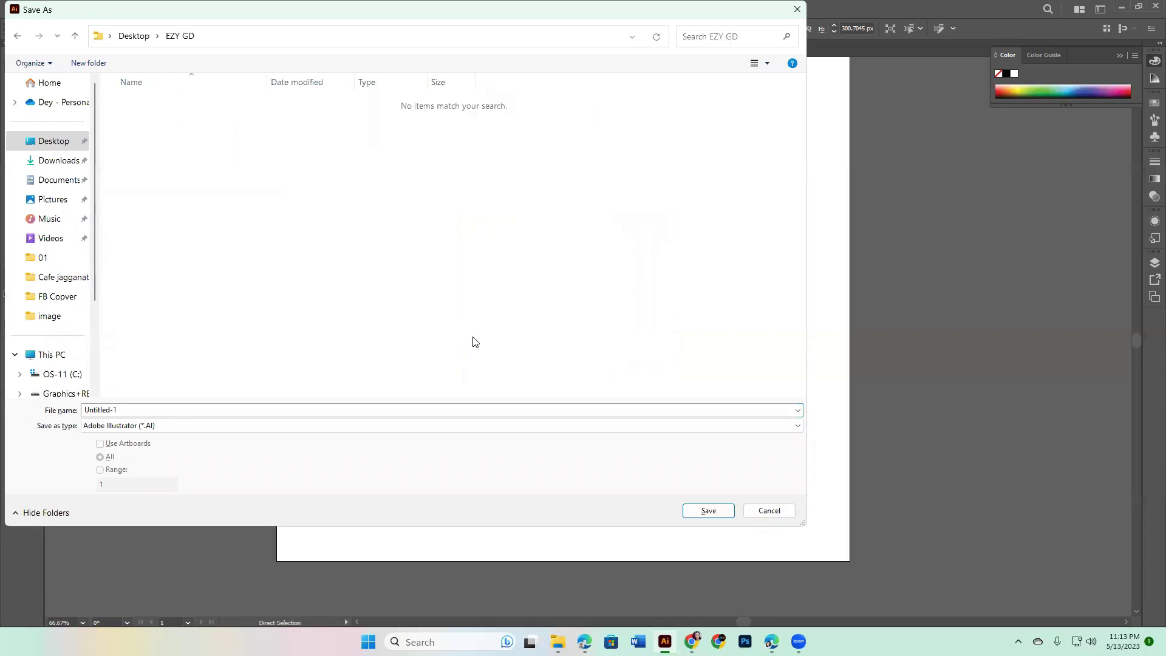
left_click(303, 410)
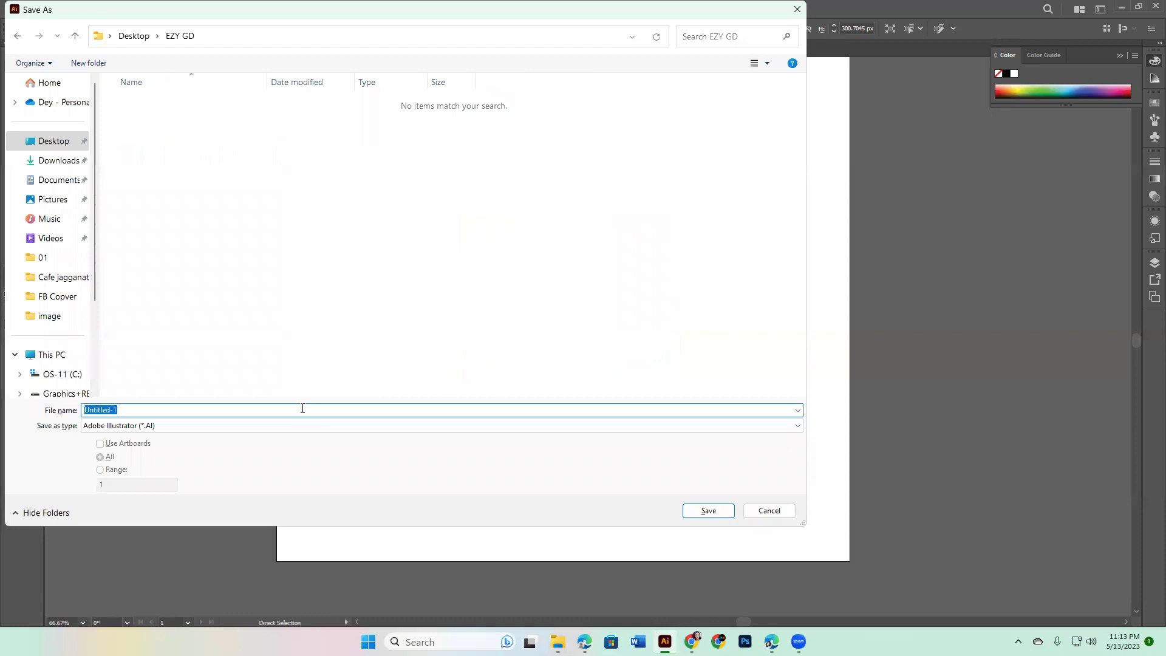
Save the drawing as Cartoon in Adobe Illustrator (*.AI) format with default options
type("Cartoon")
left_click(163, 426)
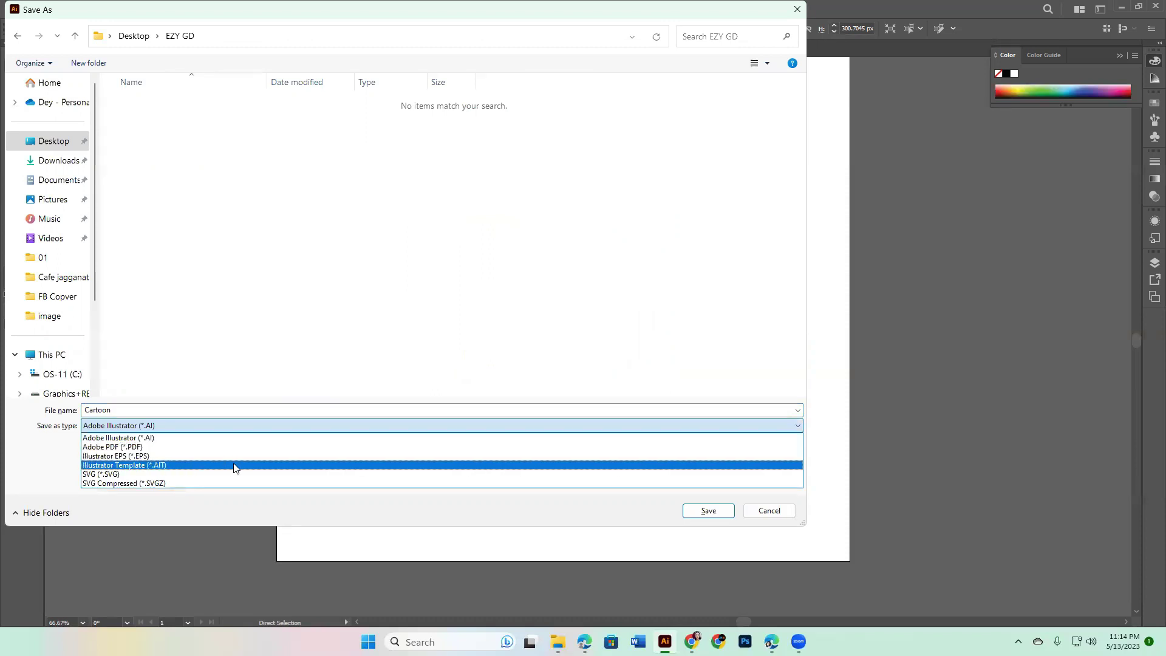
left_click(207, 438)
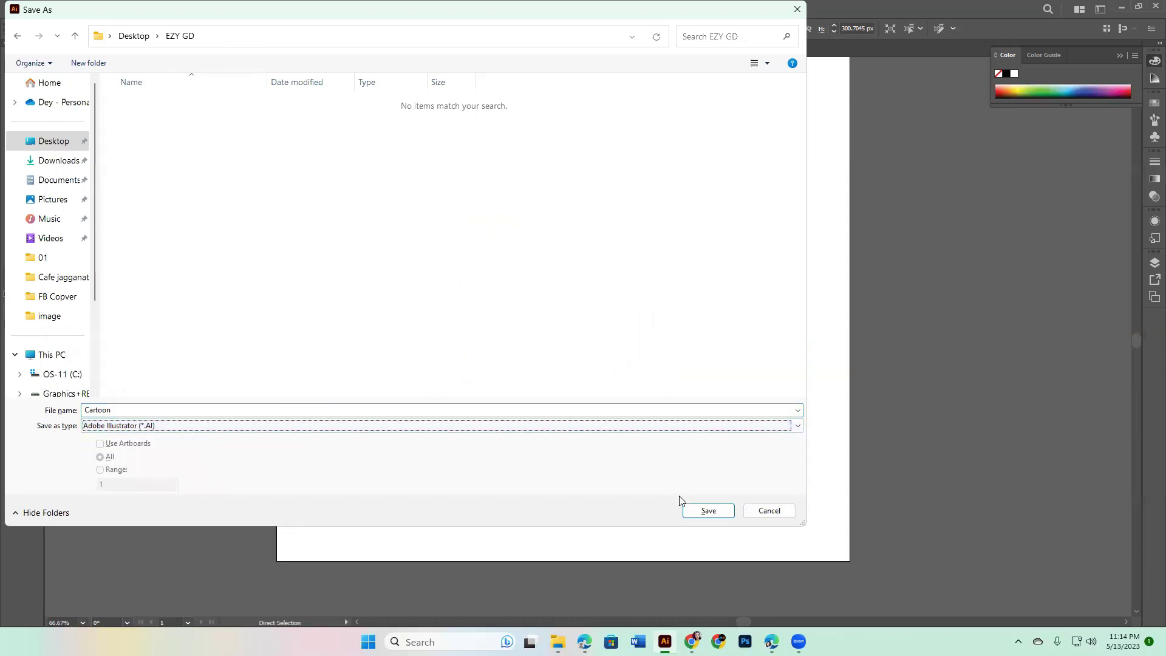
left_click(722, 511)
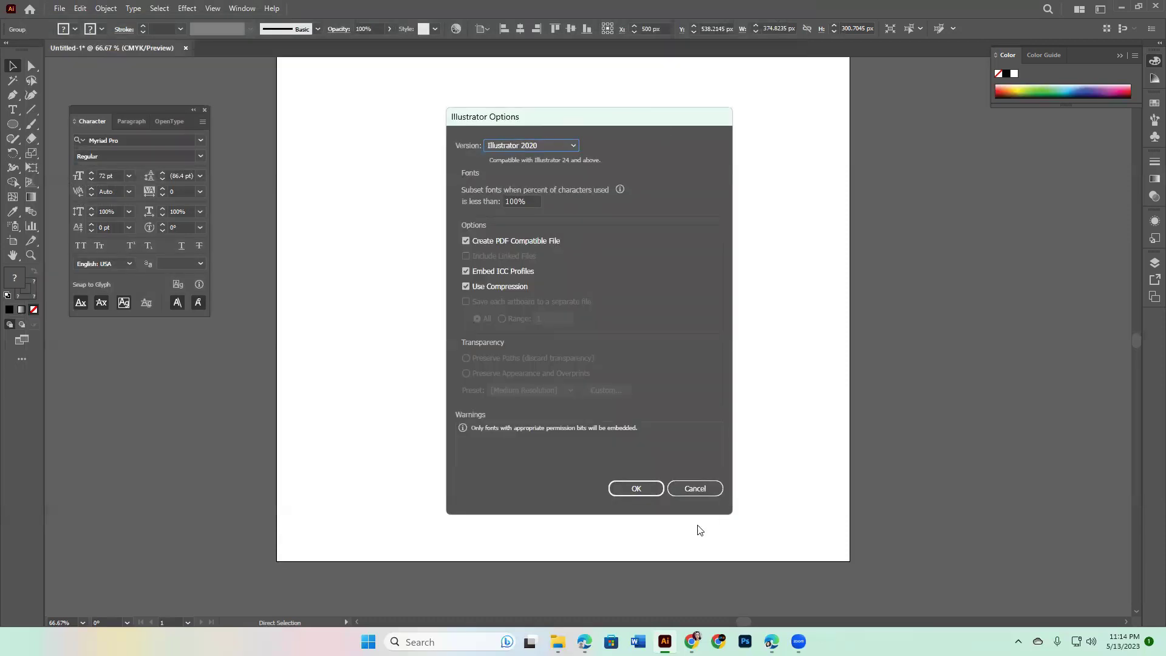
left_click(640, 489)
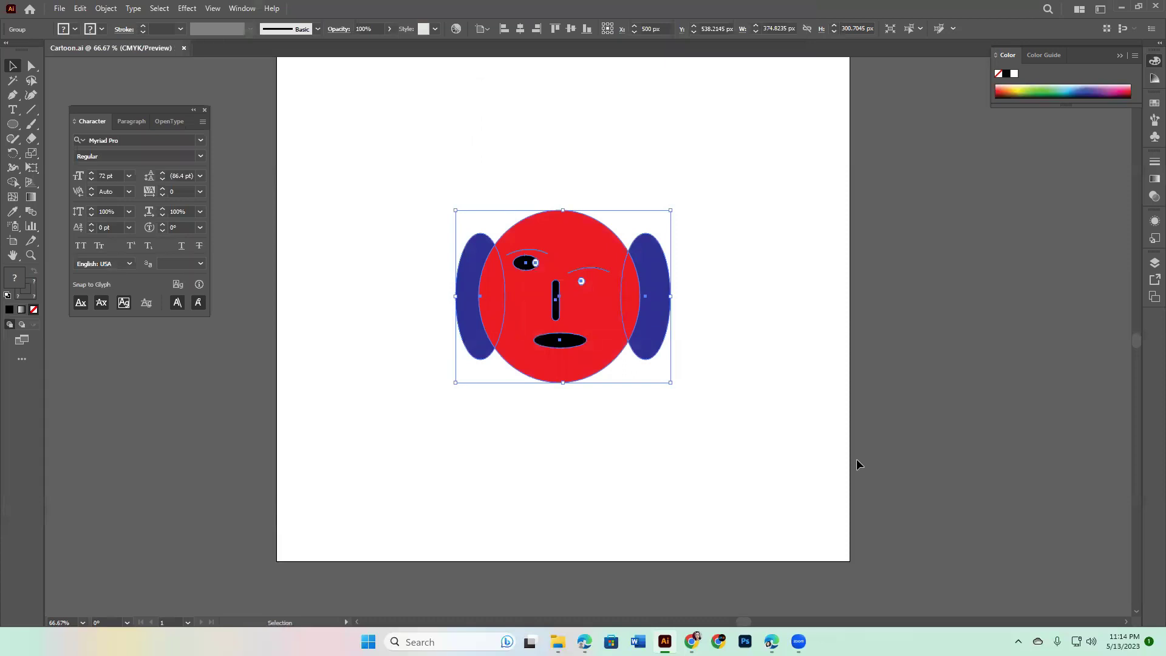
Save a copy of the drawing as Cartoon.pdf with default Adobe PDF settings
key("ctrl+shift+s")
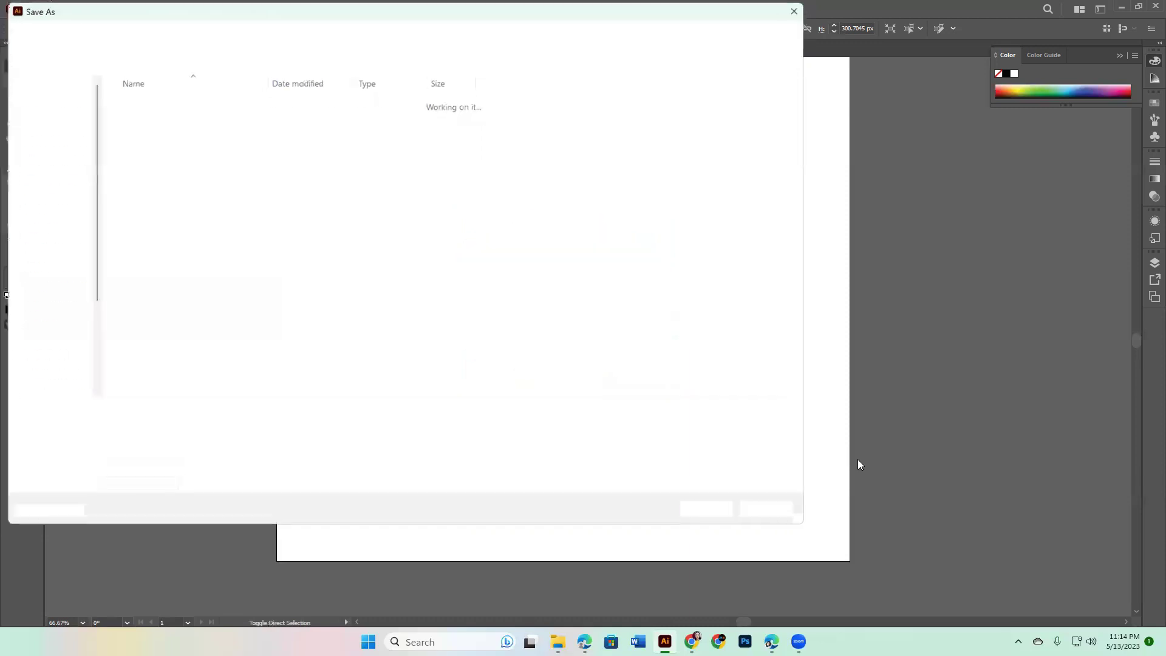
left_click(412, 426)
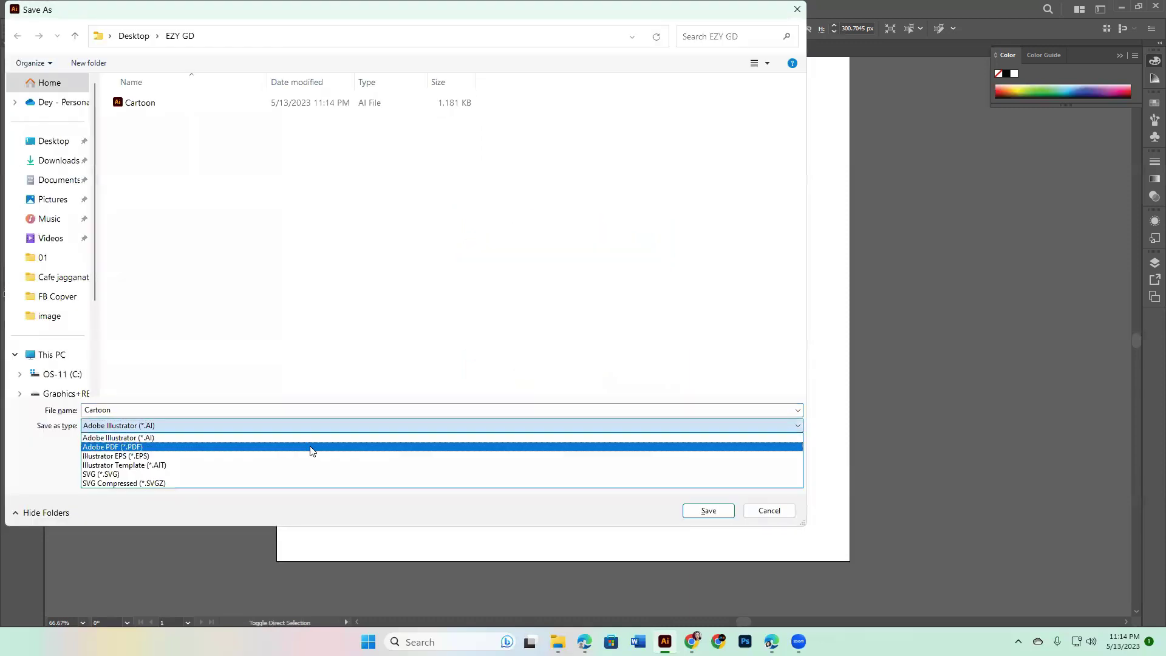
left_click(293, 447)
left_click(726, 512)
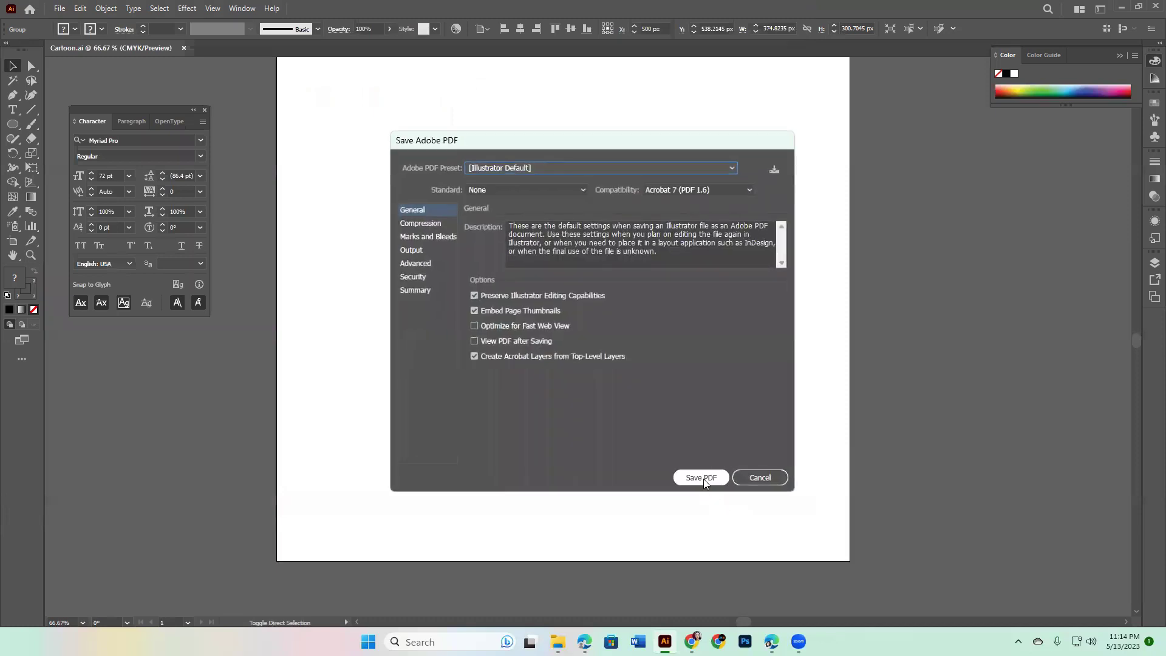
left_click(703, 478)
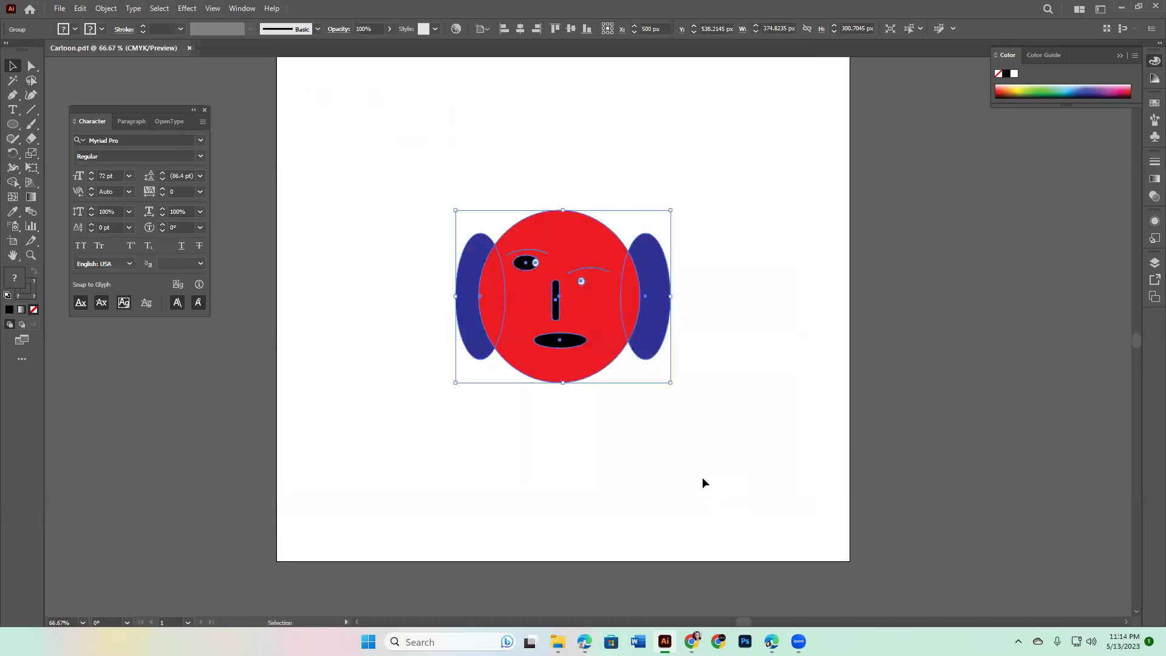
left_click(703, 482)
Save another copy as Cartoon in Illustrator EPS format
key("ctrl+shift+s")
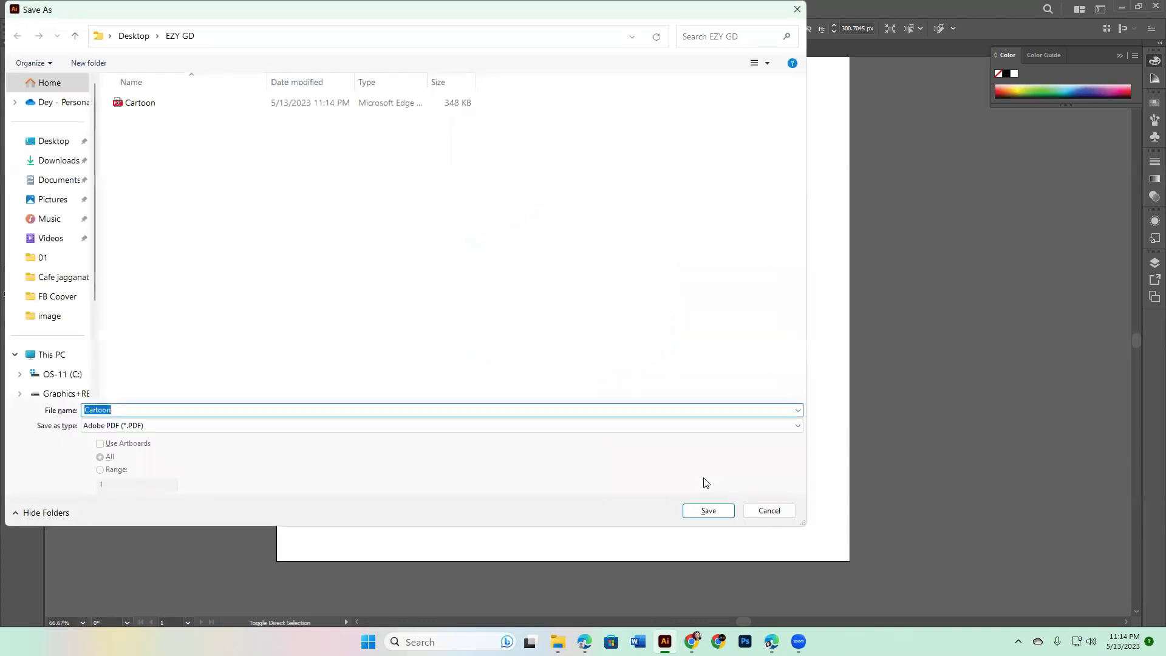
left_click(436, 425)
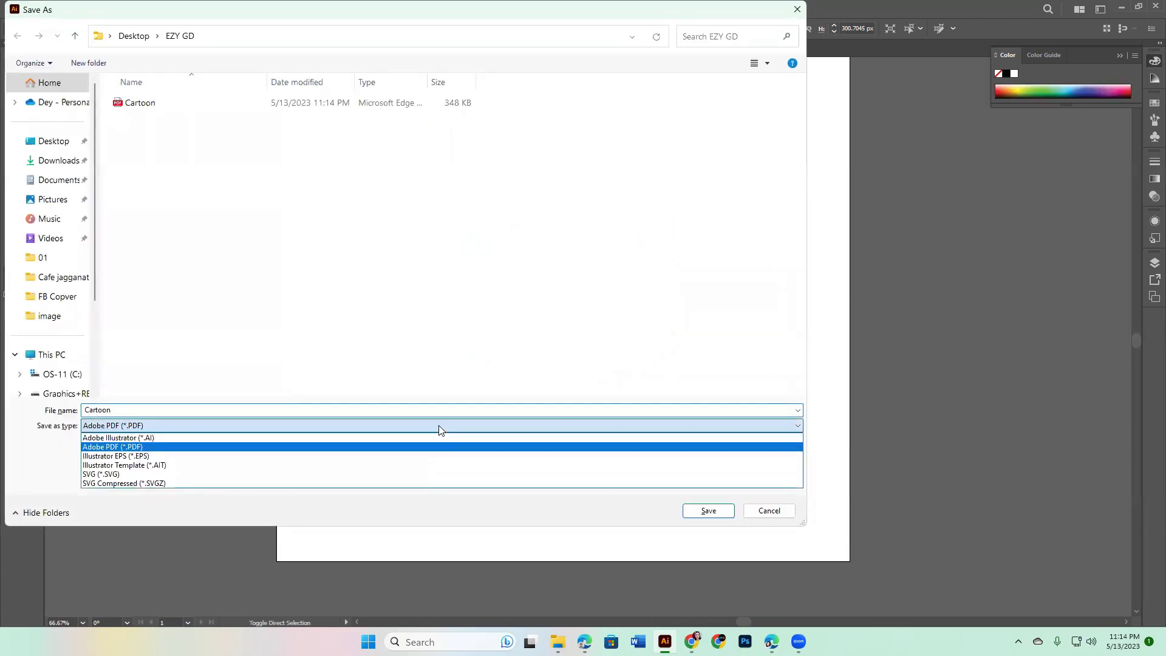
left_click(326, 459)
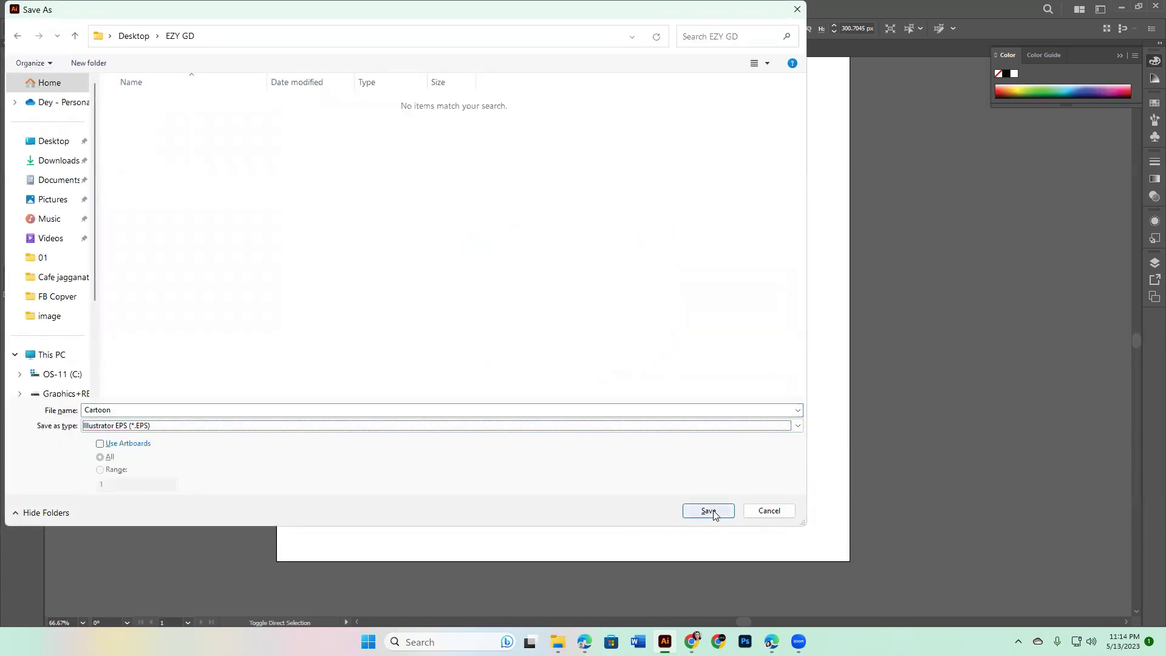
left_click(709, 511)
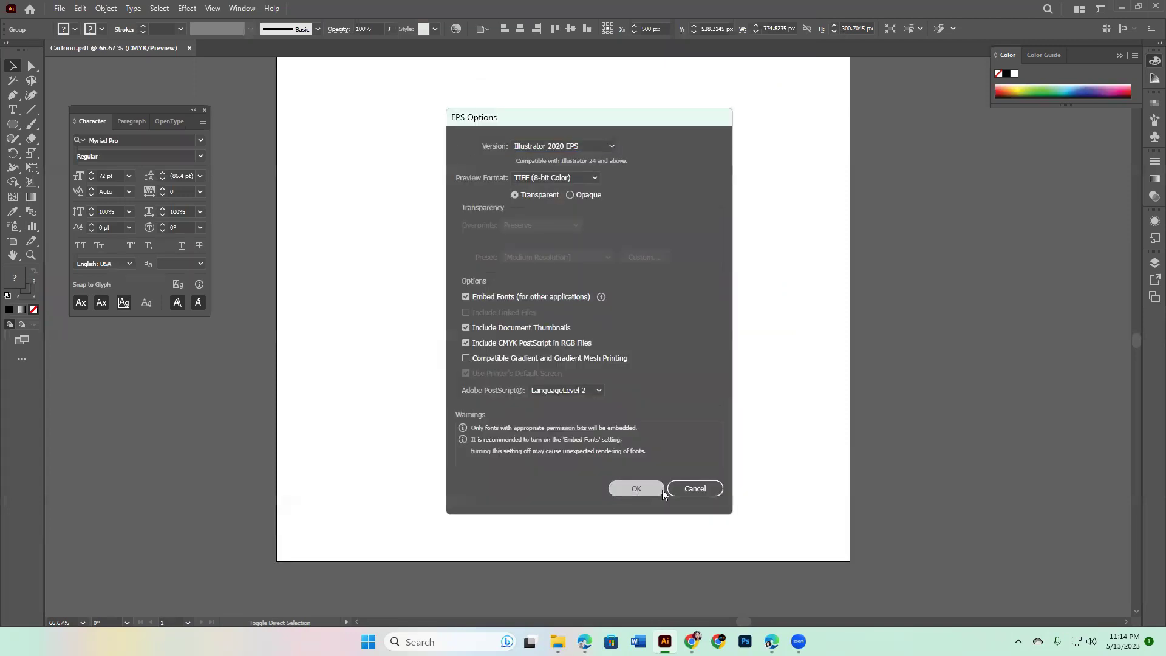
left_click(650, 490)
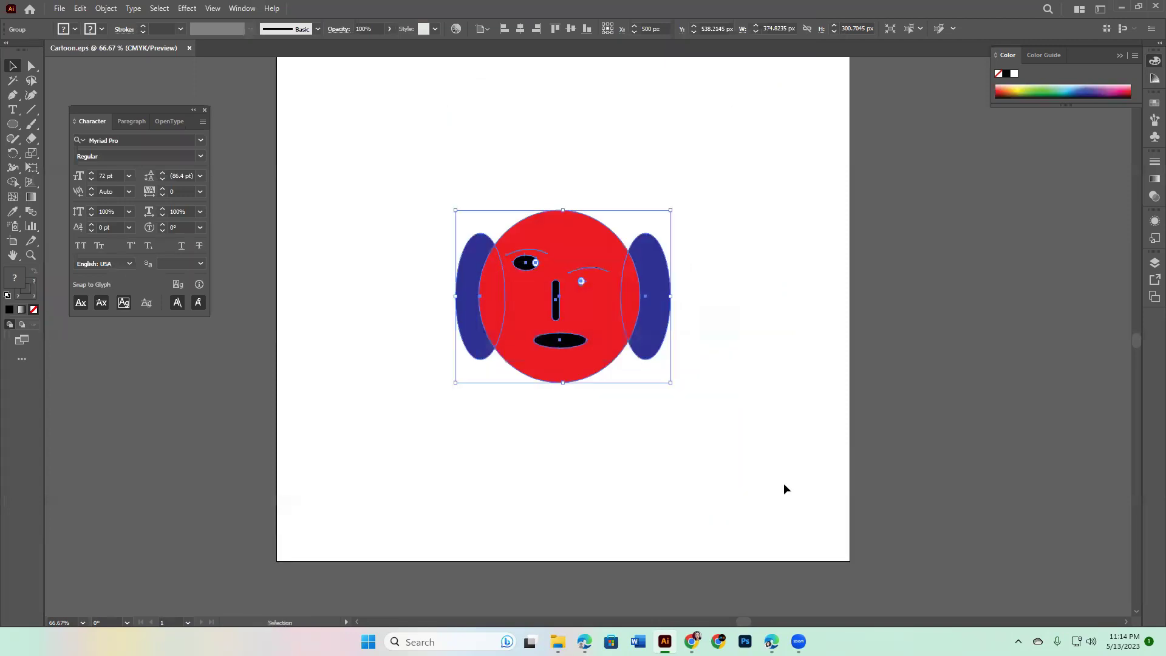
Overwrite Cartoon.eps using the Illustrator 10 EPS version, accepting the legacy-format warning
key("ctrl+shift+s")
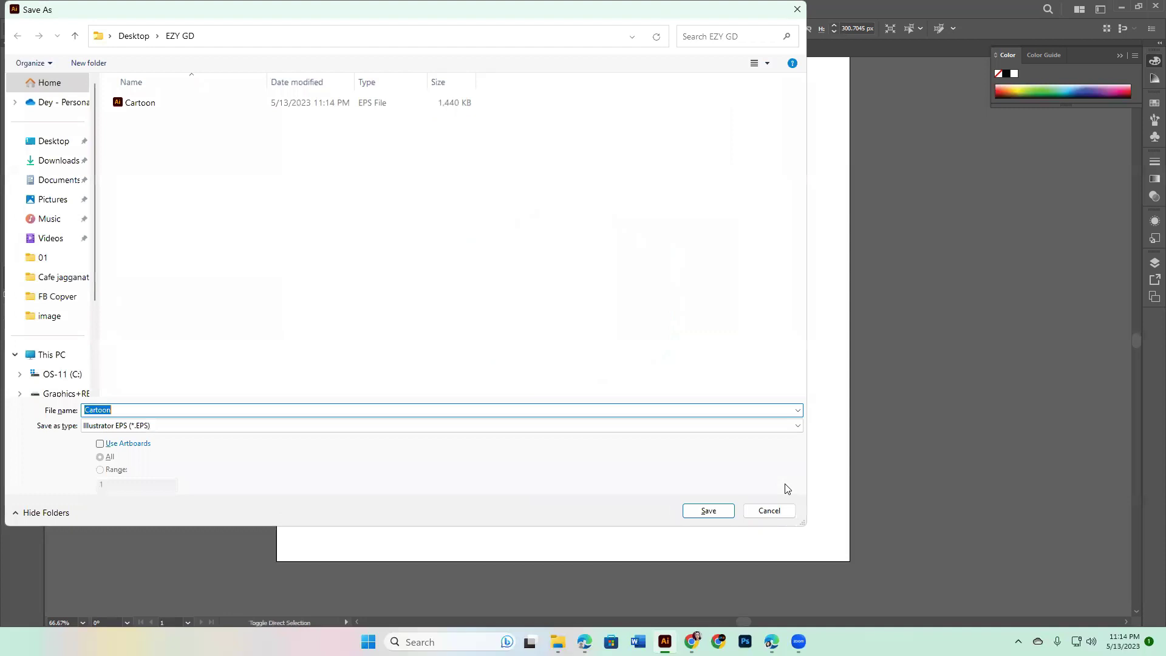
left_click(731, 510)
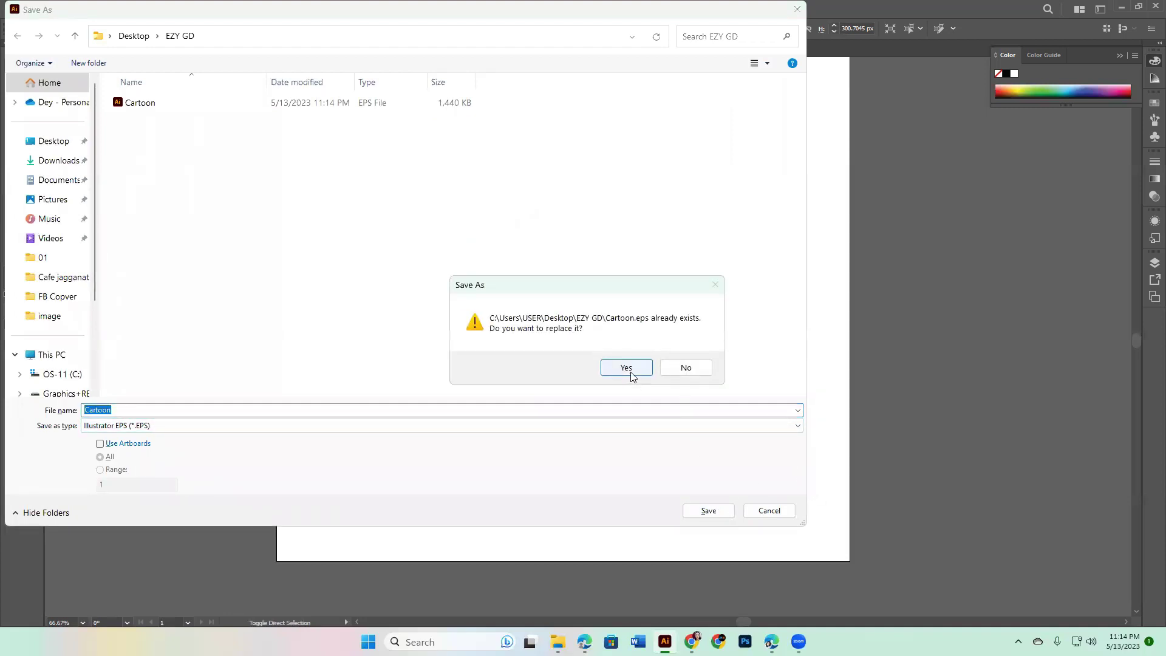
left_click(629, 369)
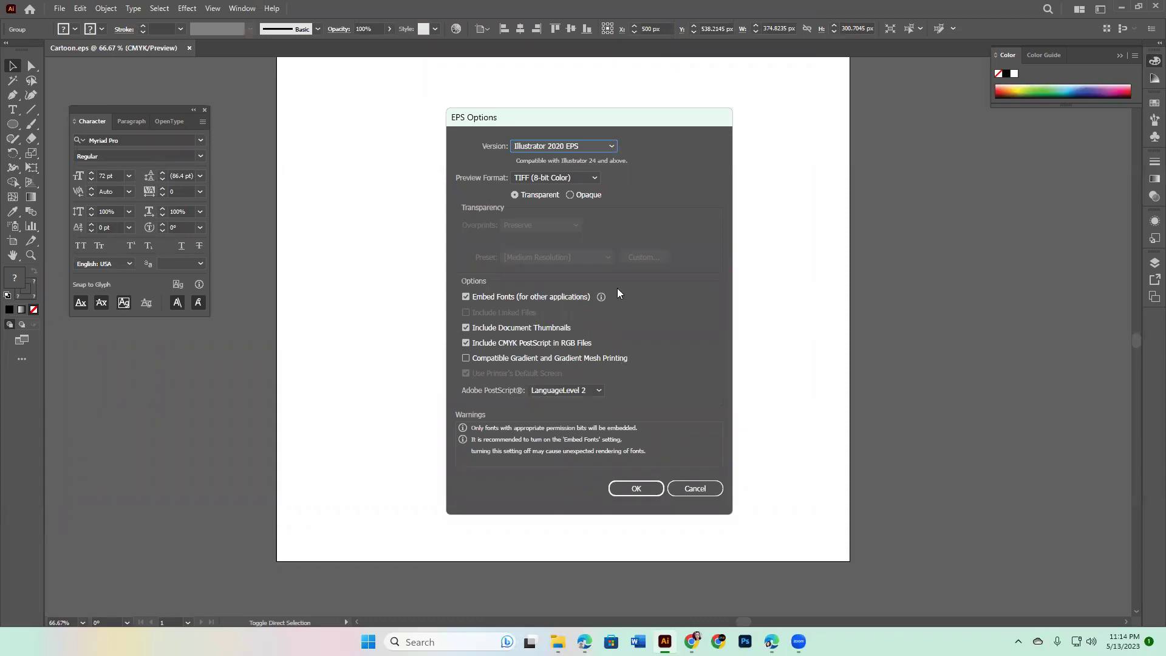
left_click(611, 148)
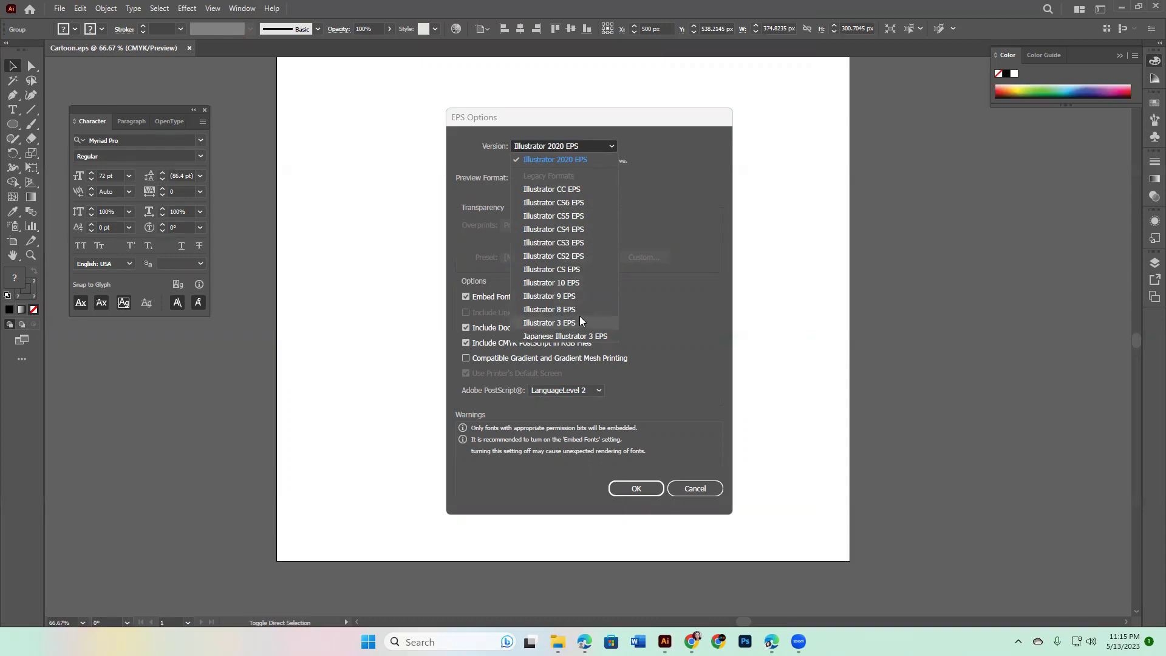
left_click(583, 283)
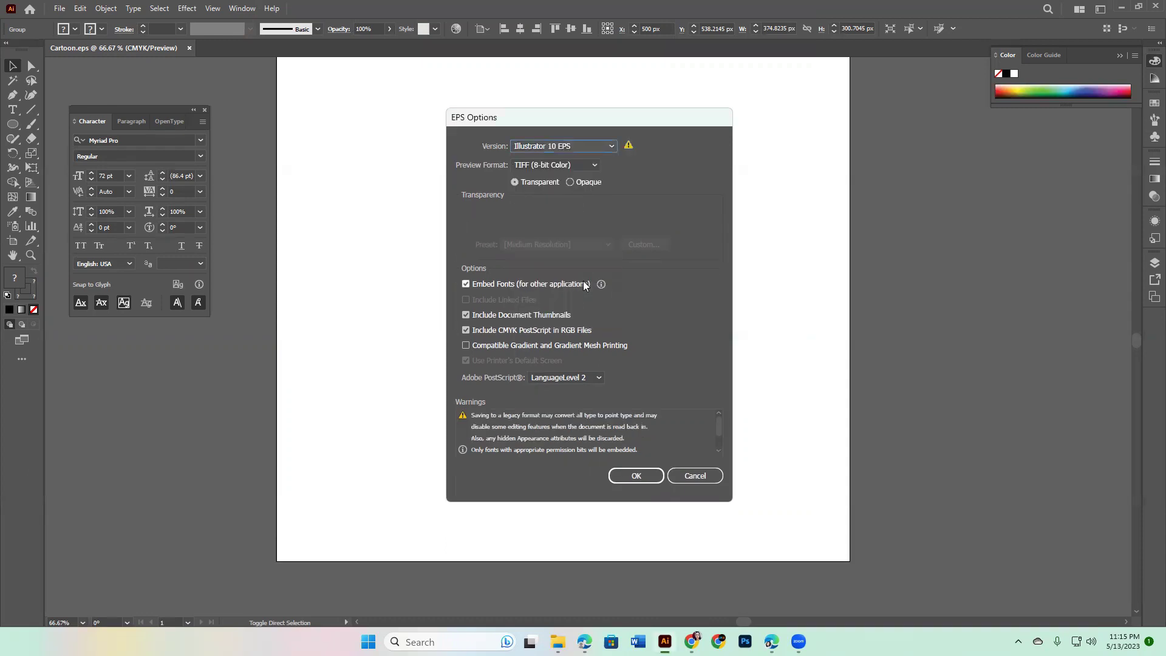
left_click(632, 475)
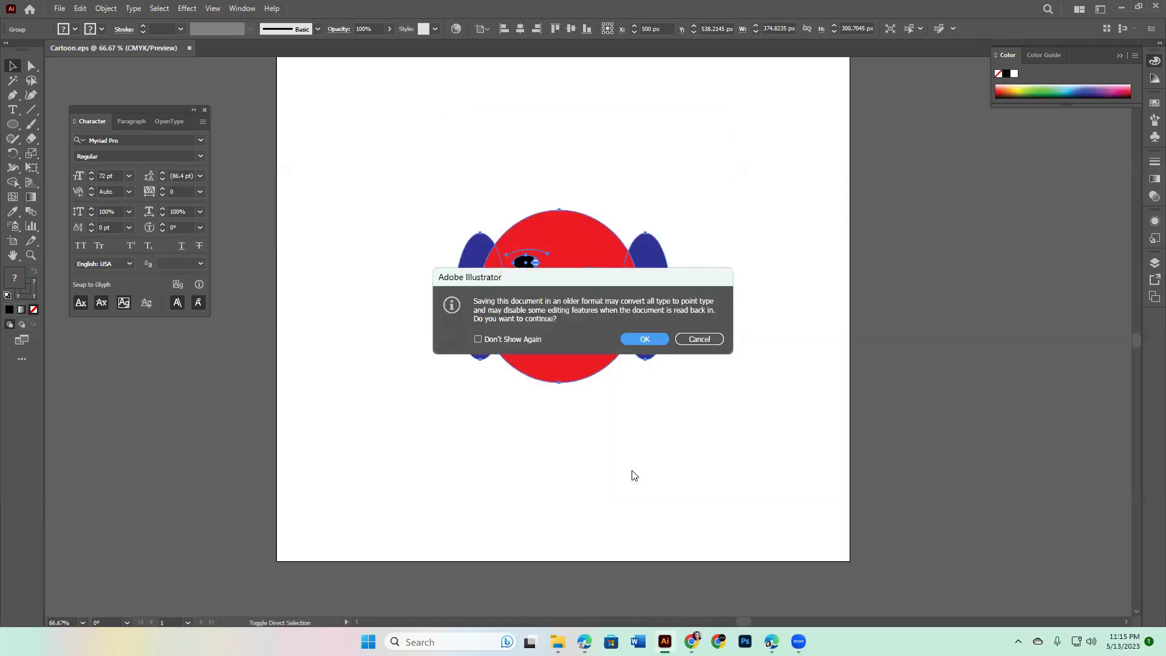
left_click(651, 335)
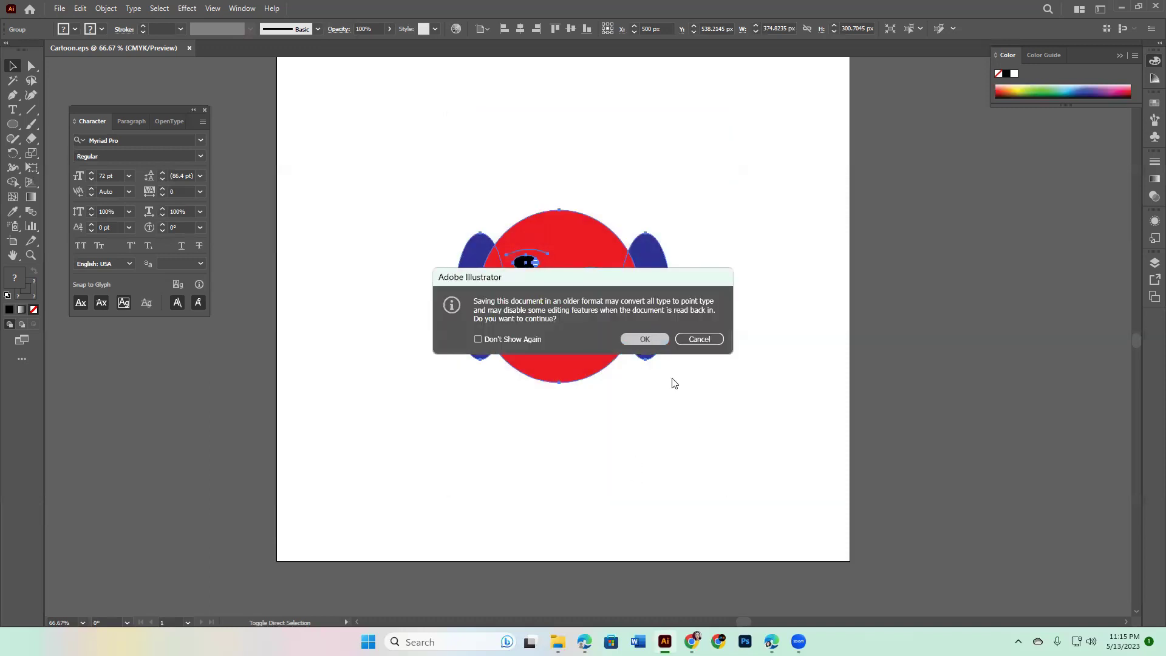
left_click(698, 429)
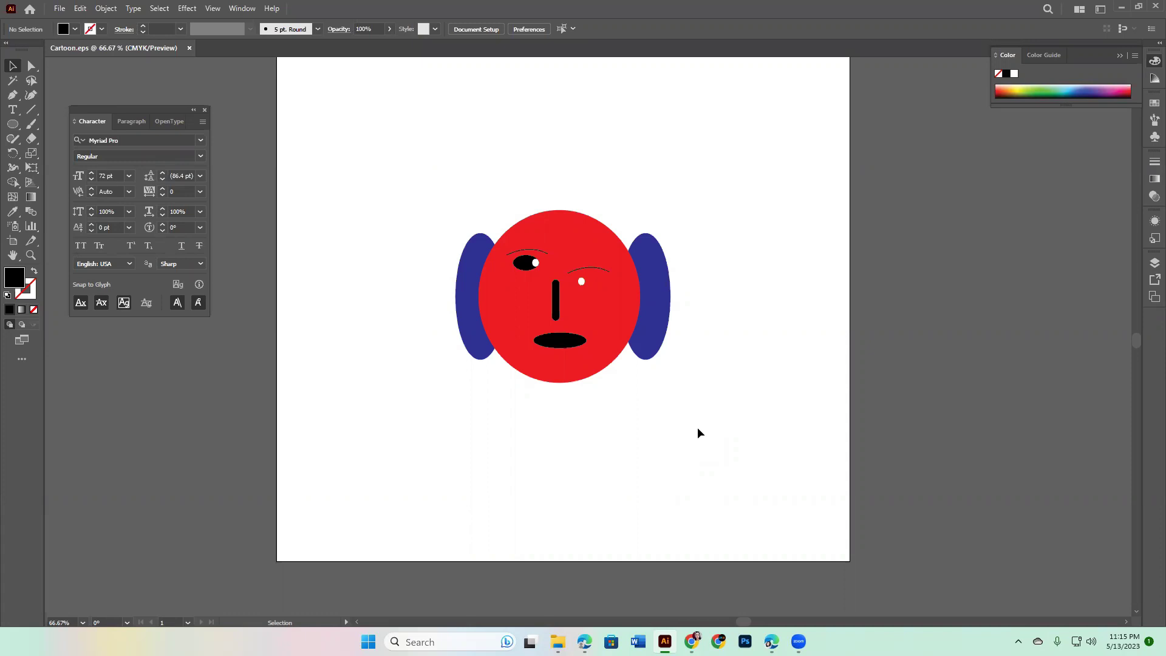
Select then deselect the face group, and bring up the File menu for exporting
left_click(598, 228)
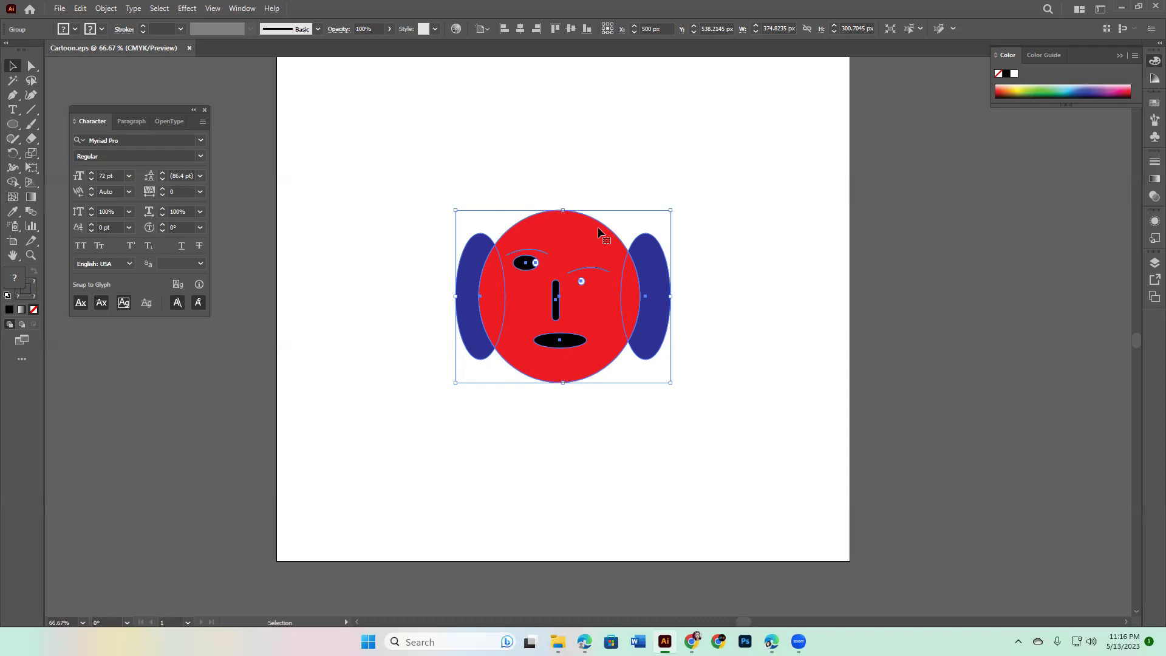
left_click(774, 294)
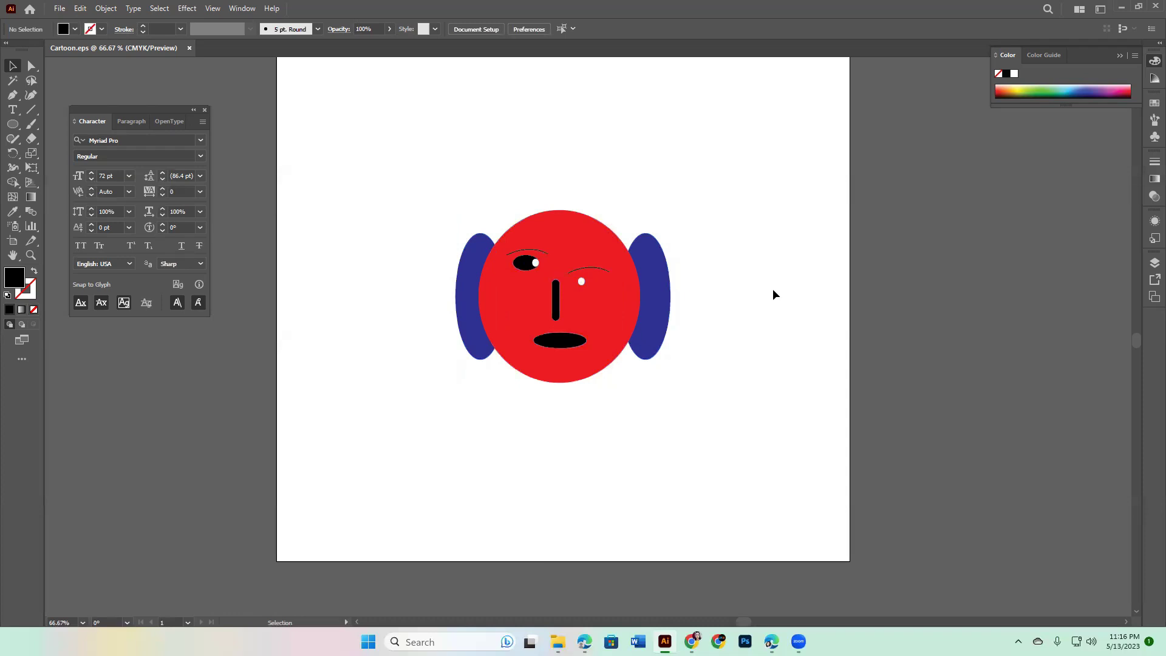
left_click(59, 8)
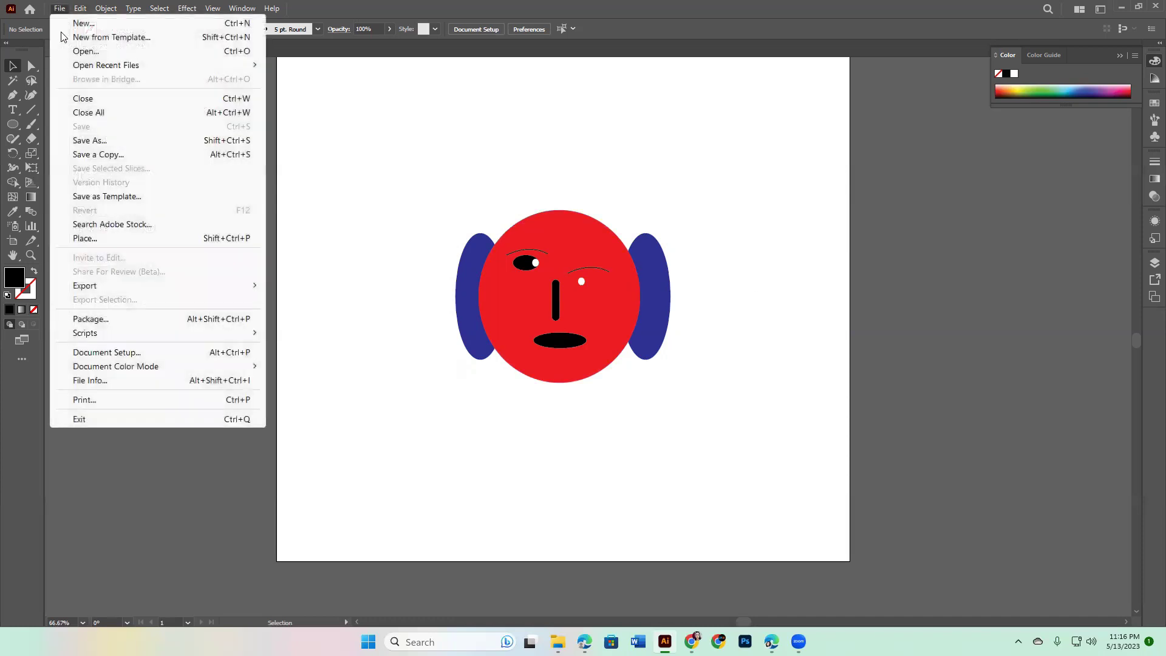
Export the face via Save for Web as a PNG-24 image named Cartoon in EZY GD
mouse_move(85, 285)
left_click(384, 315)
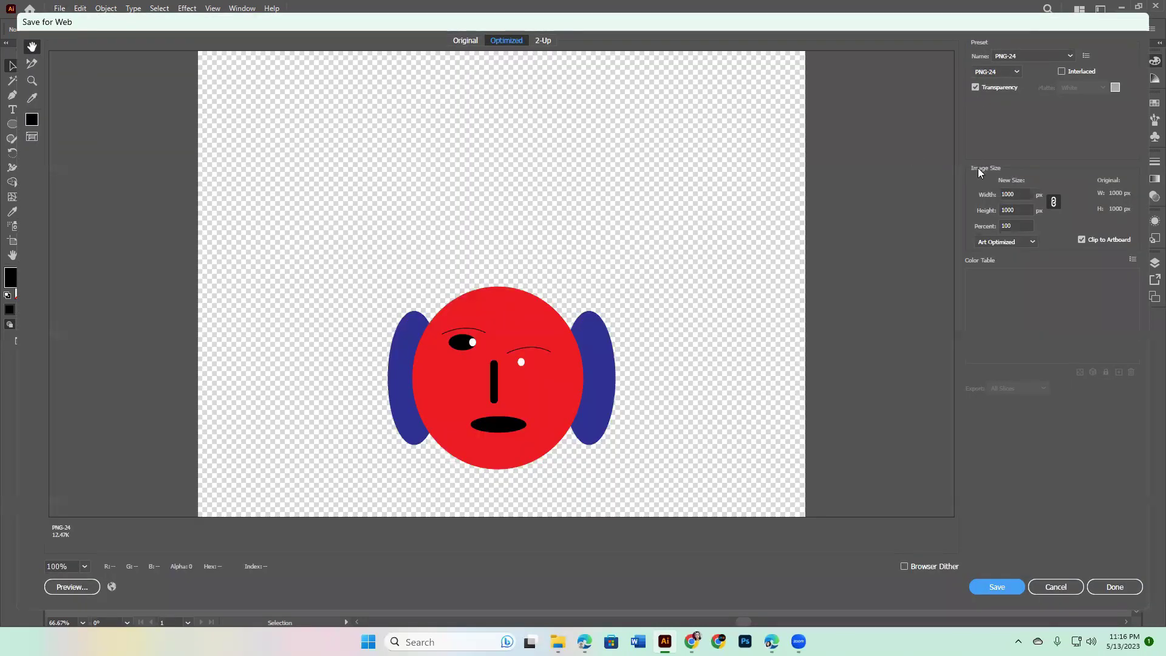
left_click(1069, 56)
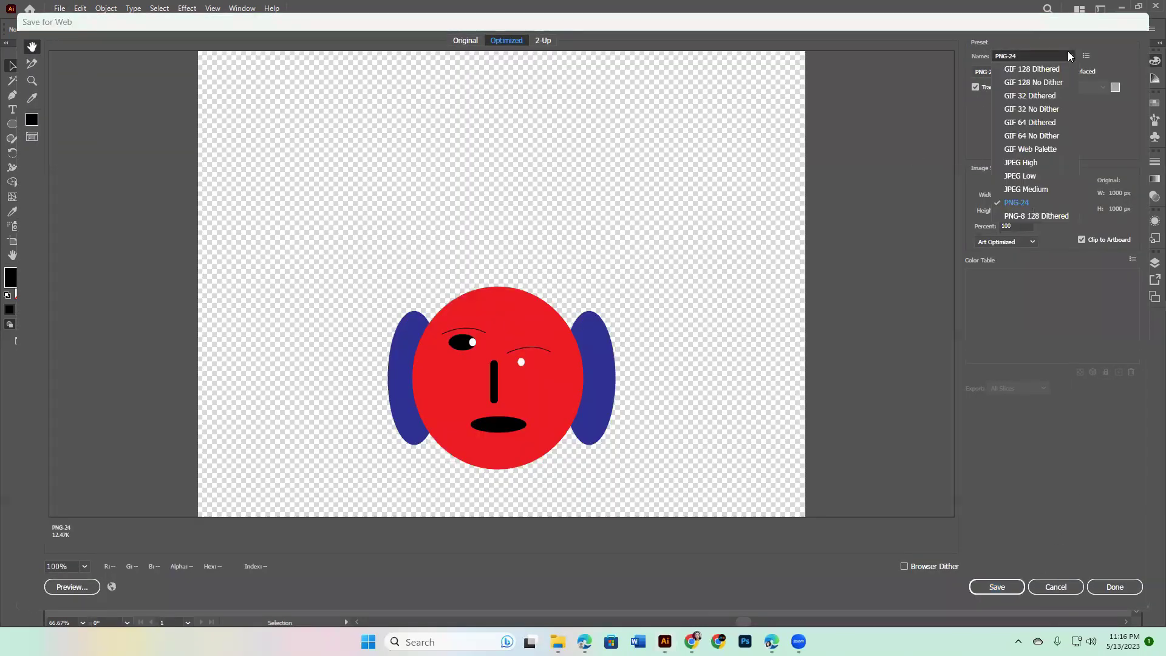
left_click(1038, 204)
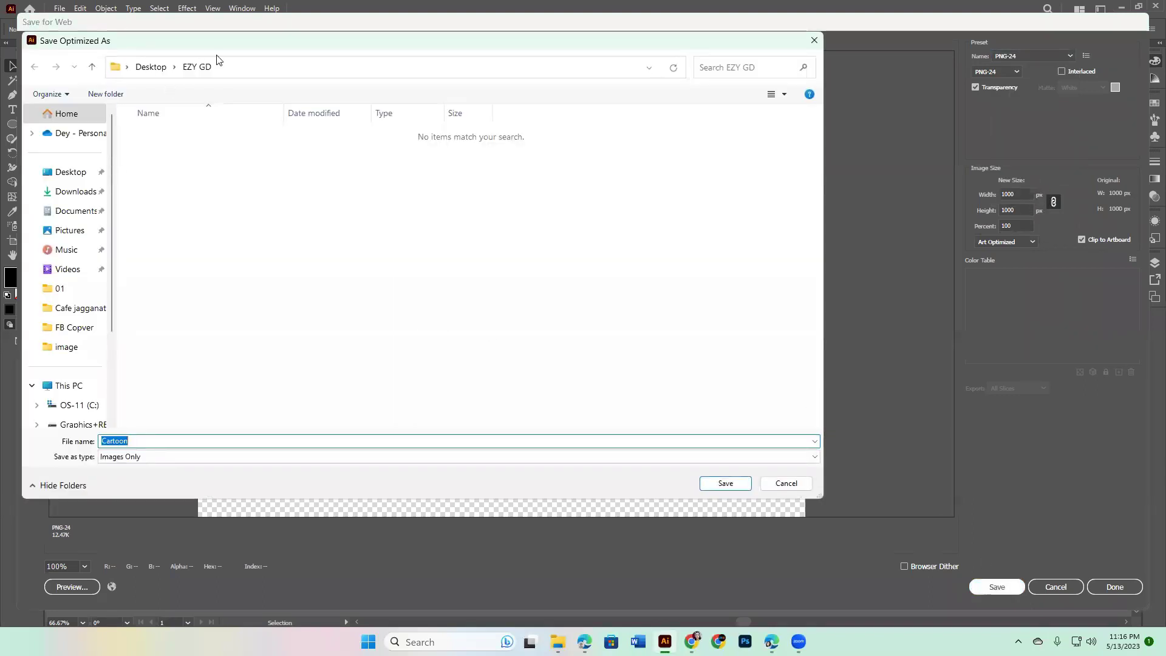
left_click(721, 484)
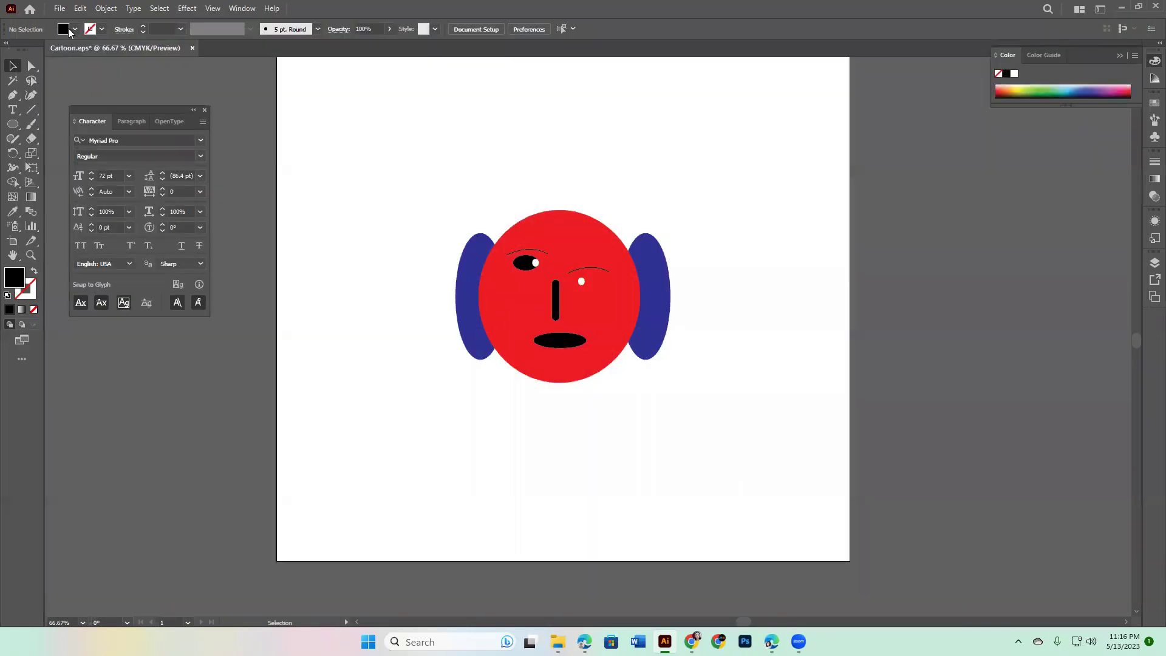
Reopen Save for Web, switch the preset to JPEG High, then cancel without saving
left_click(64, 7)
mouse_move(85, 286)
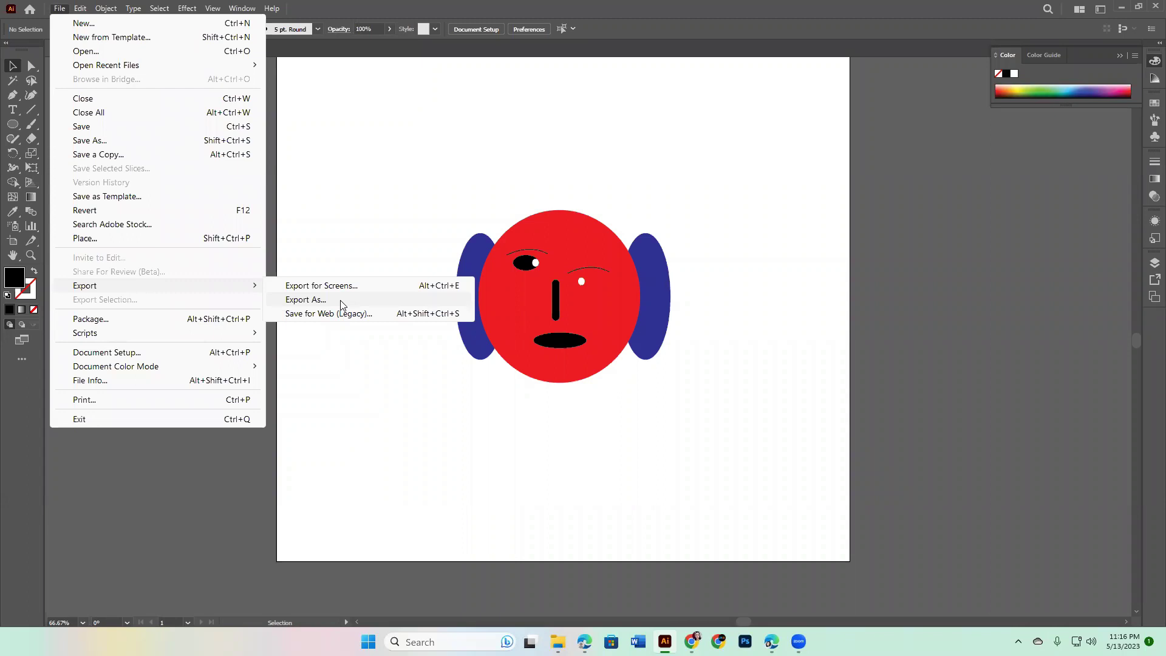
left_click(348, 313)
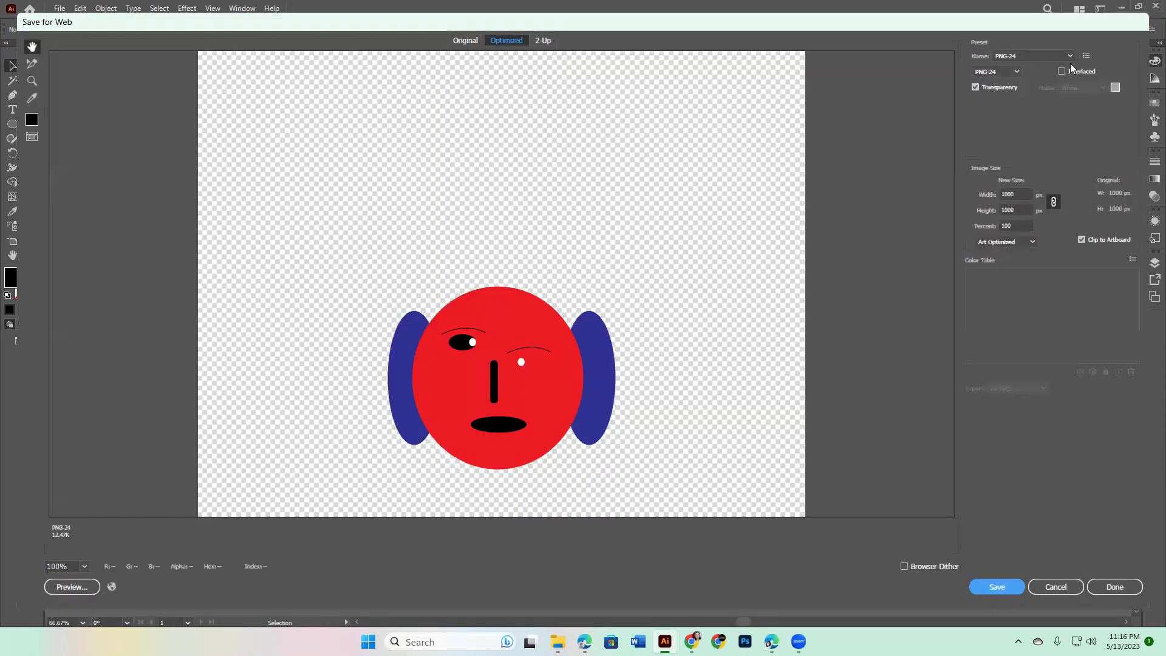
left_click(1070, 57)
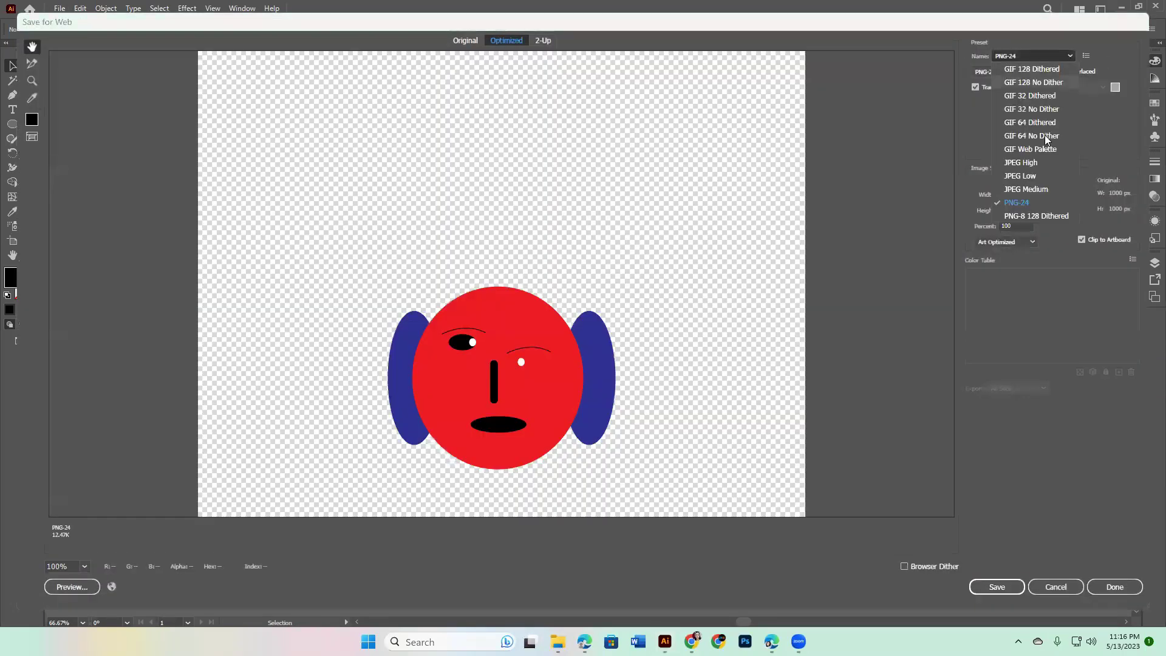
left_click(1034, 162)
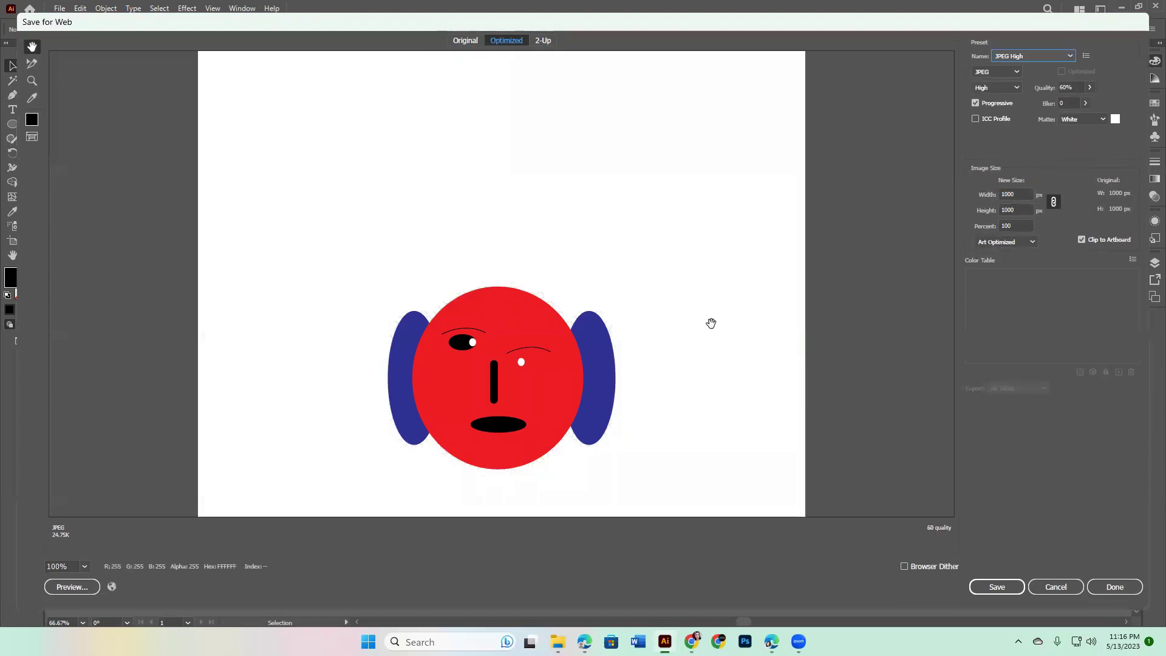
key("Escape")
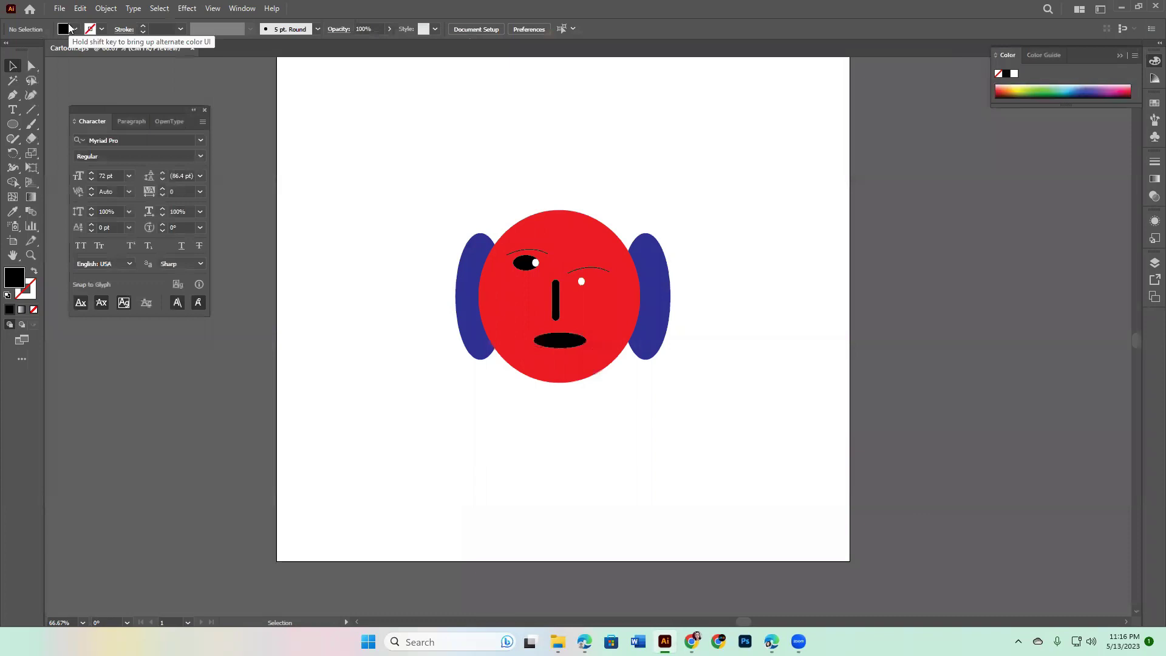
Export the face as a JPEG named Cartoon with maximum quality and 700 ppi resolution
left_click(59, 8)
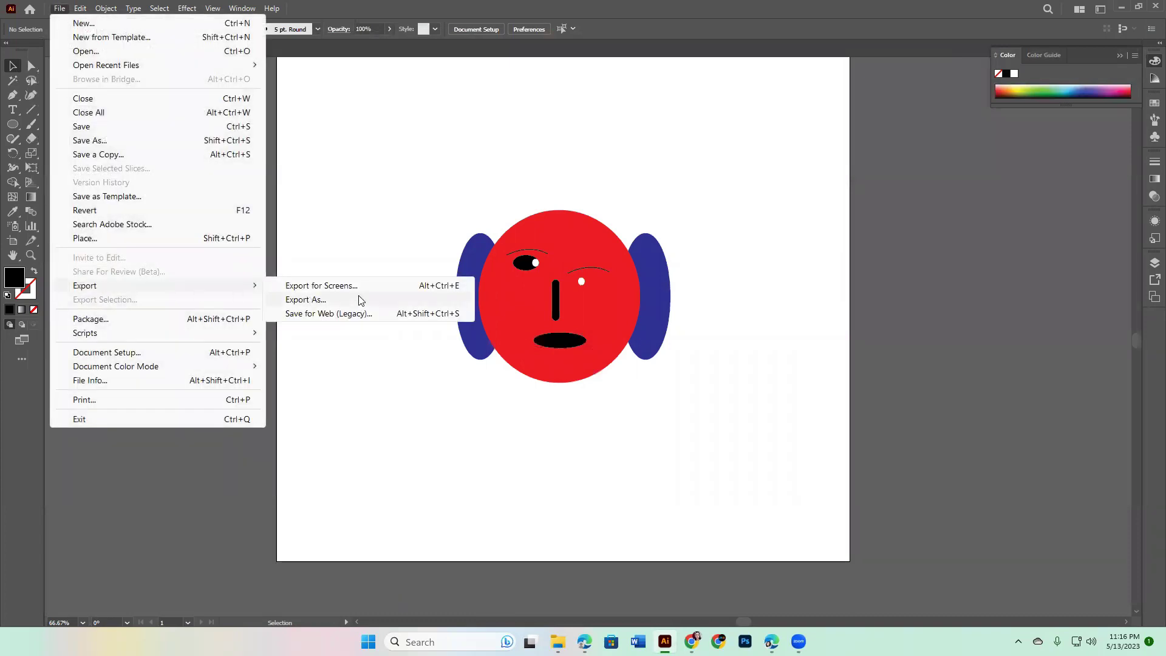
left_click(358, 299)
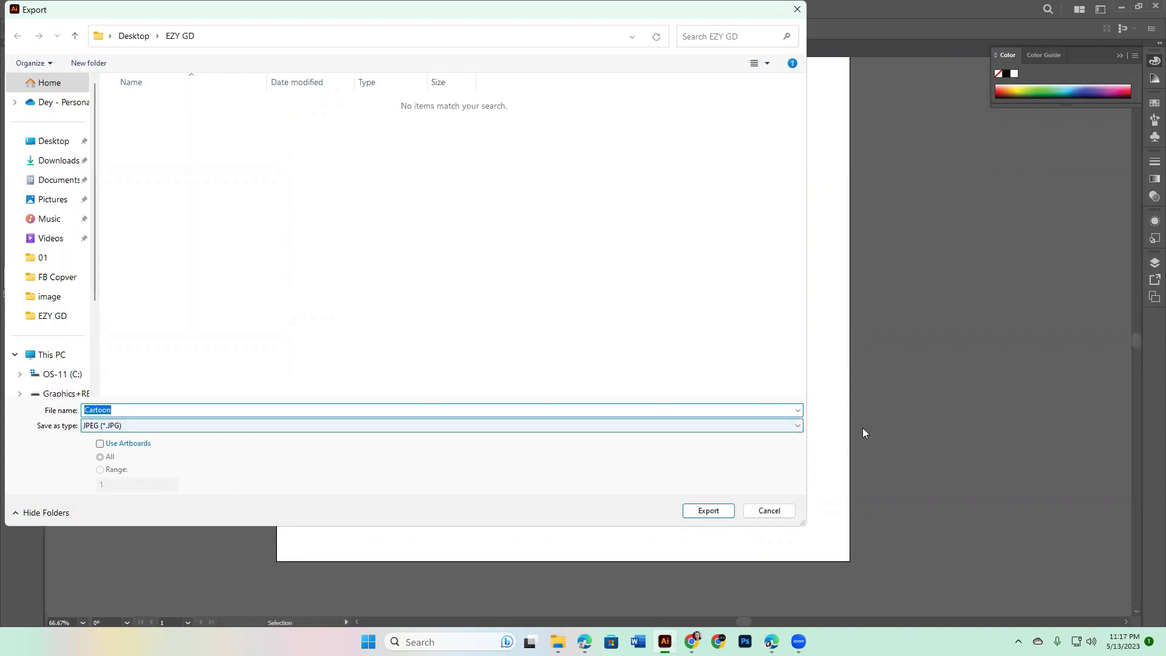
left_click(717, 514)
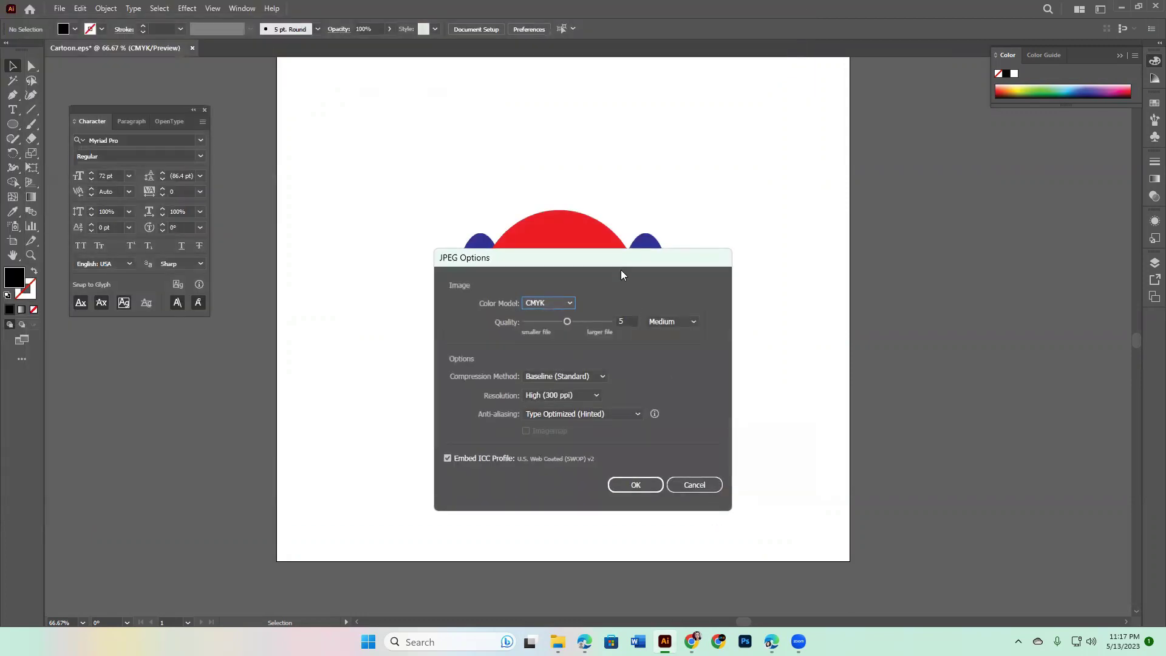
left_click_drag(641, 252, 803, 177)
left_click_drag(730, 247, 786, 246)
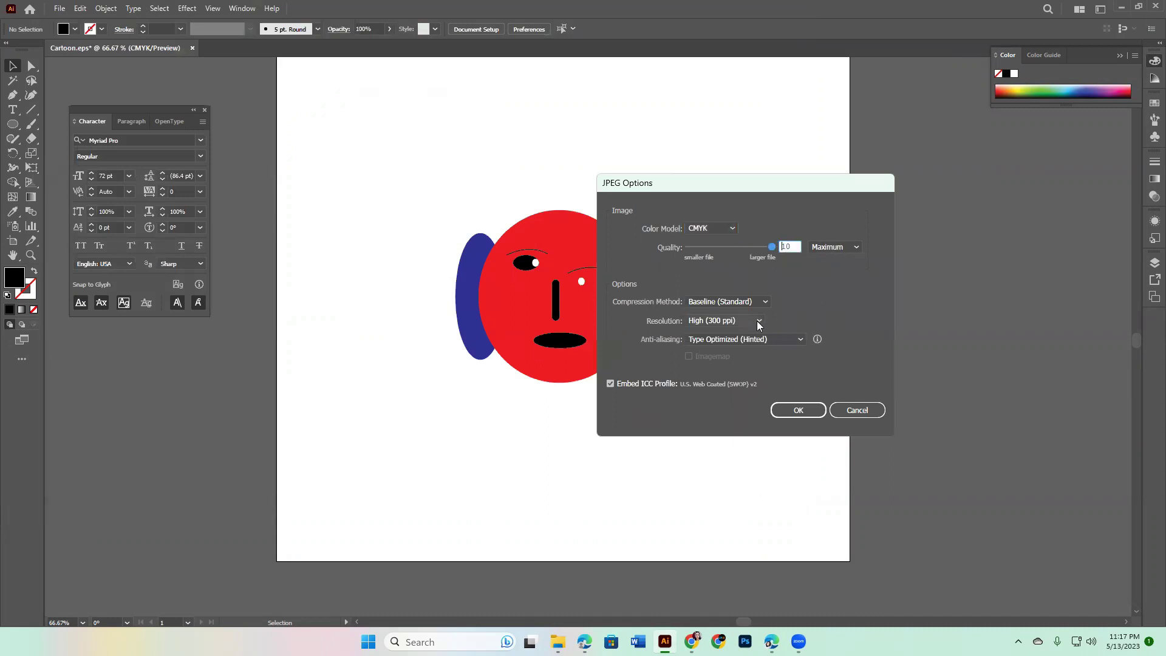
left_click_drag(735, 186, 937, 168)
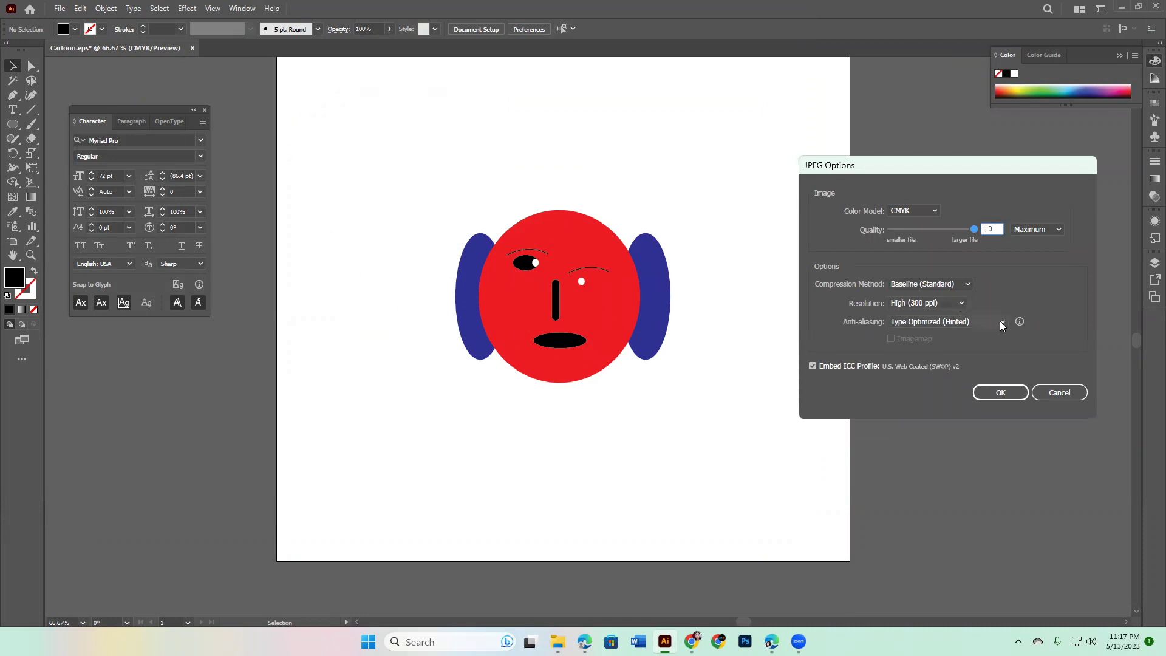
left_click(962, 301)
left_click(926, 400)
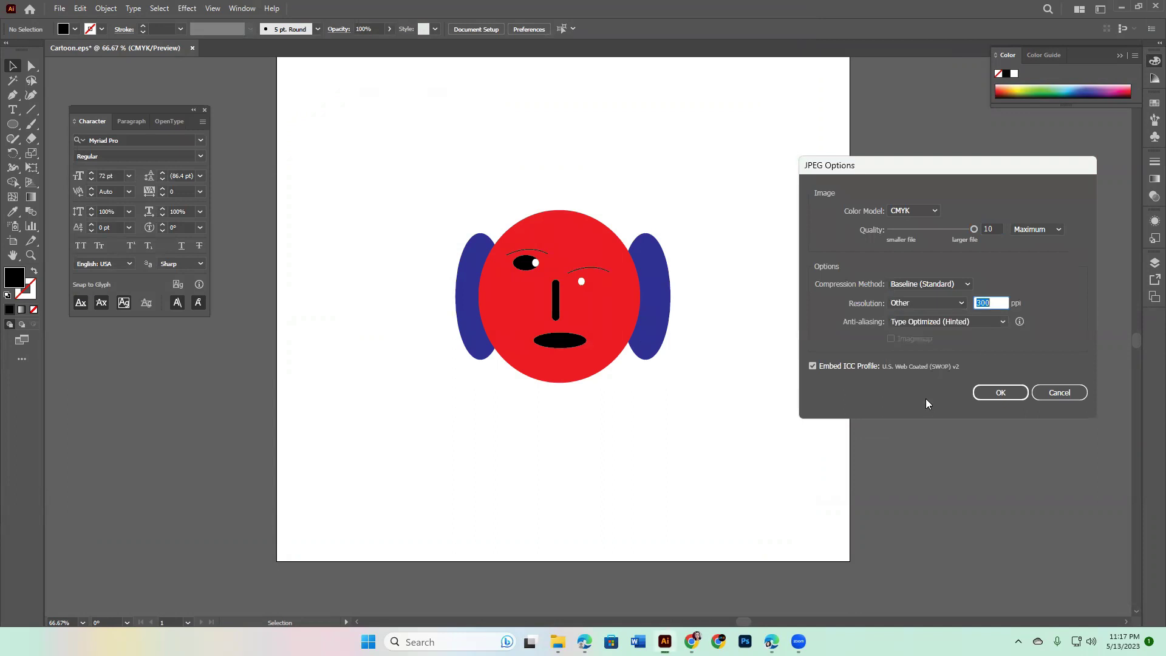
type("700")
left_click(1005, 394)
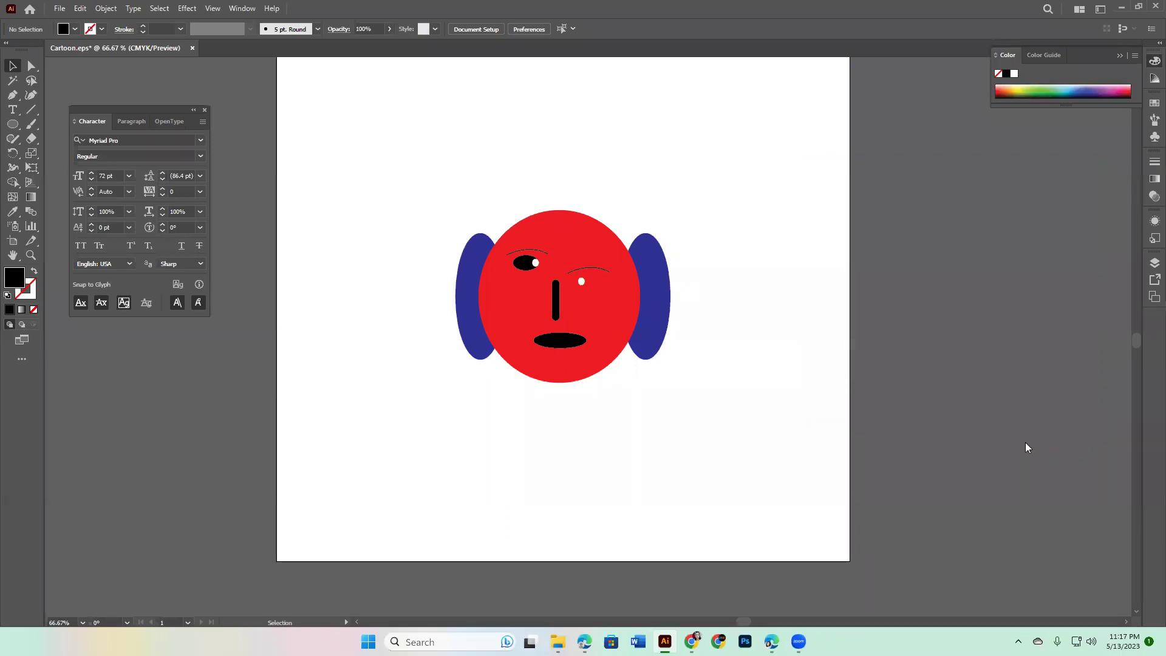
left_click(1121, 7)
mouse_move(1138, 6)
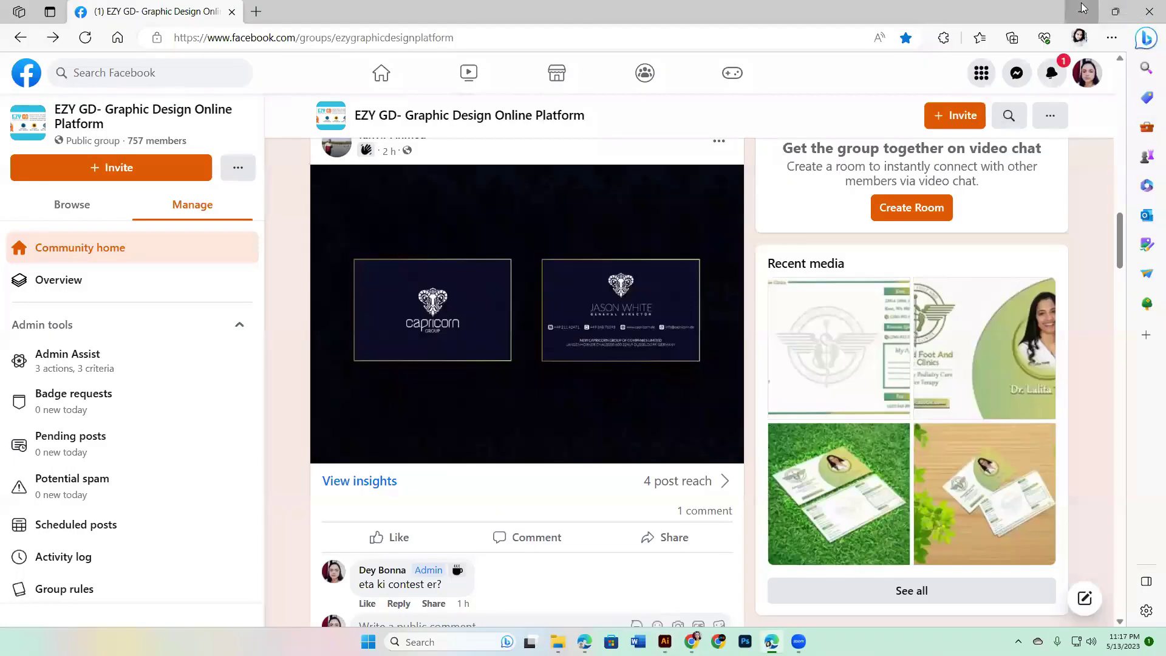
left_click(1086, 12)
left_click(583, 54)
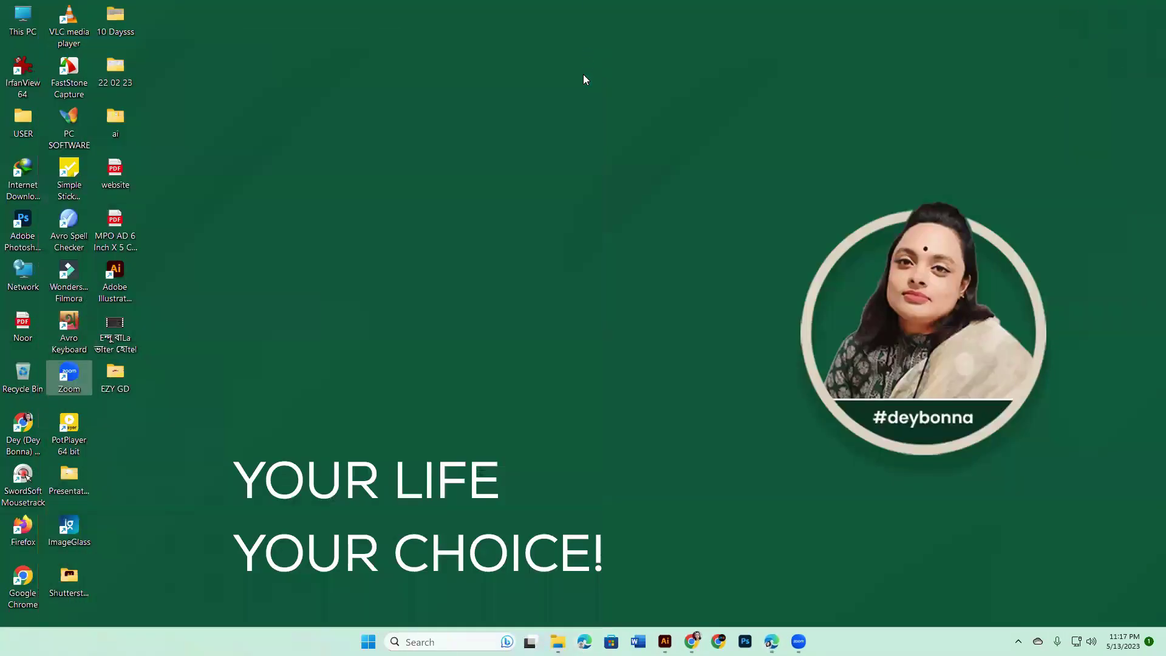
double_click(121, 375)
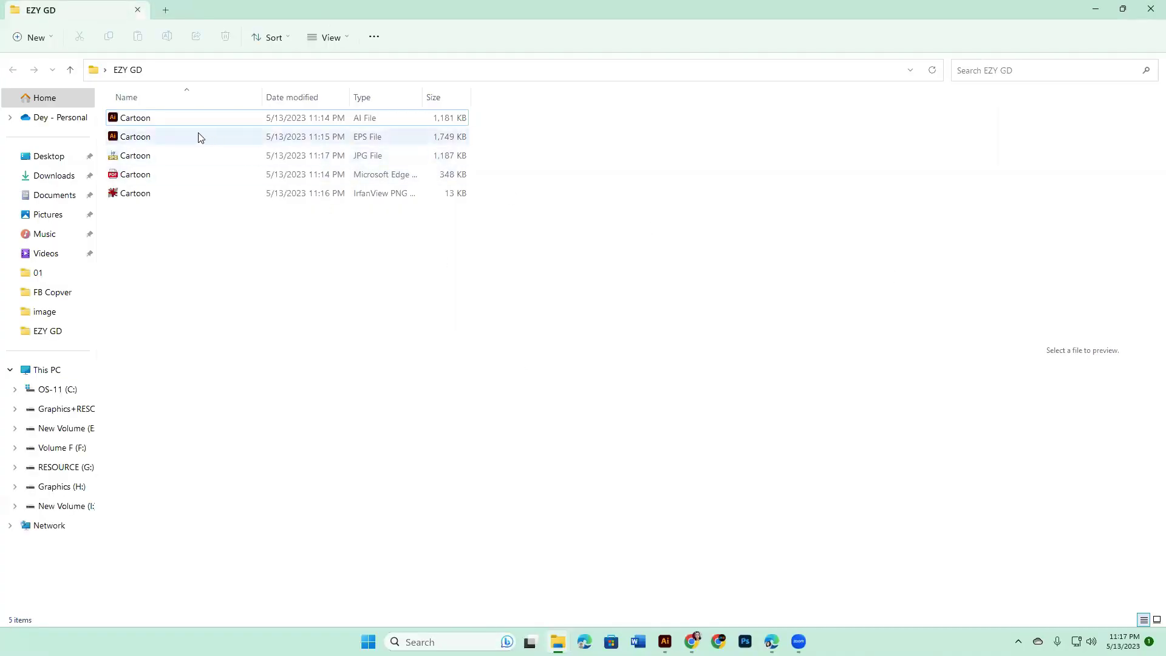
left_click(400, 135)
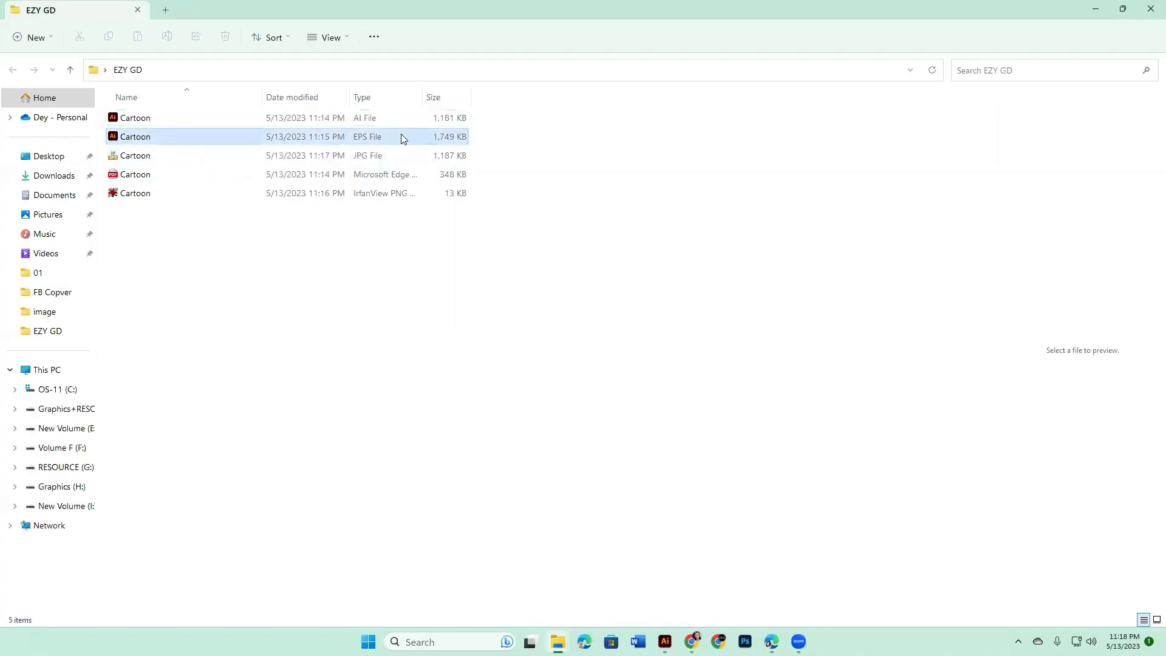
left_click(393, 155)
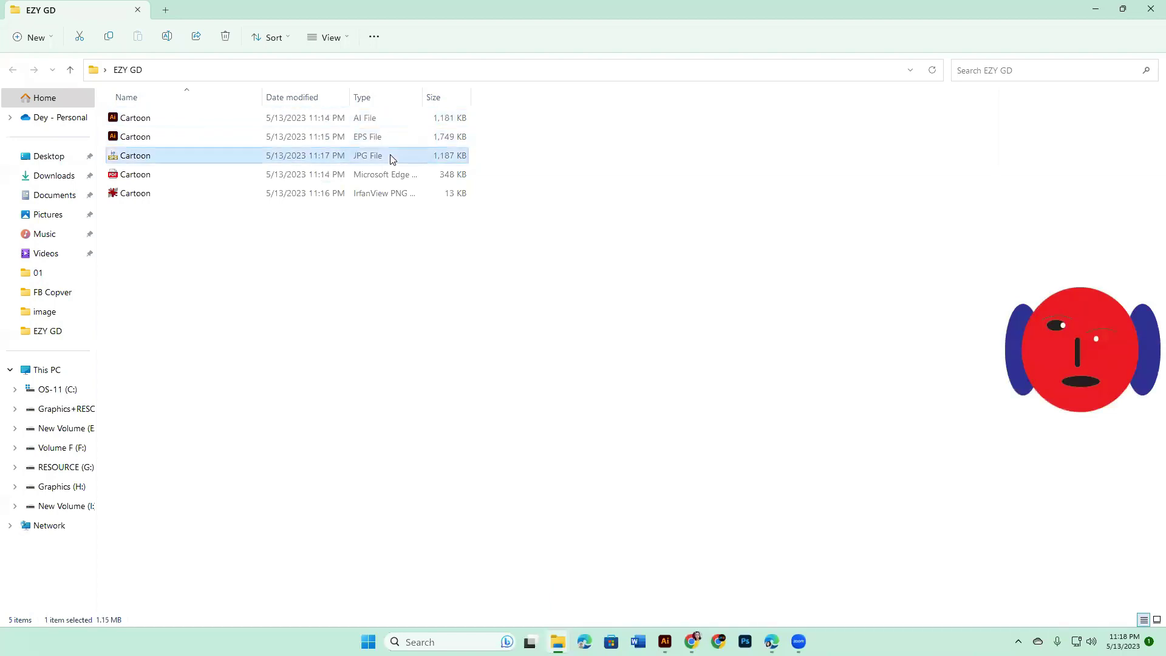
left_click(392, 179)
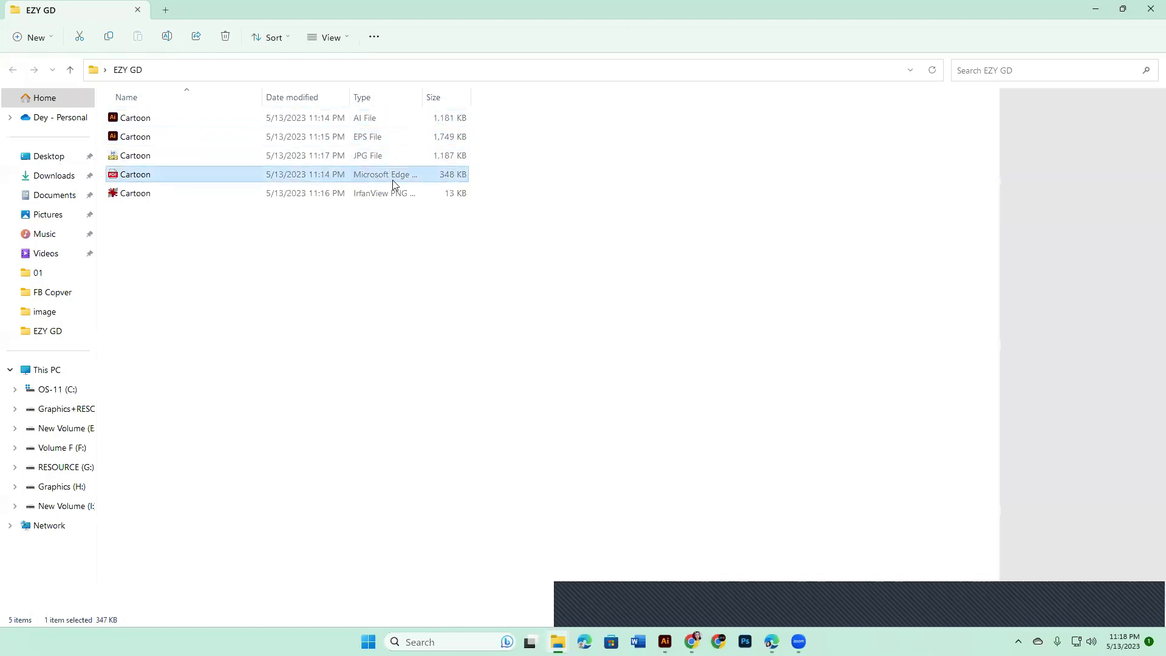
left_click(341, 195)
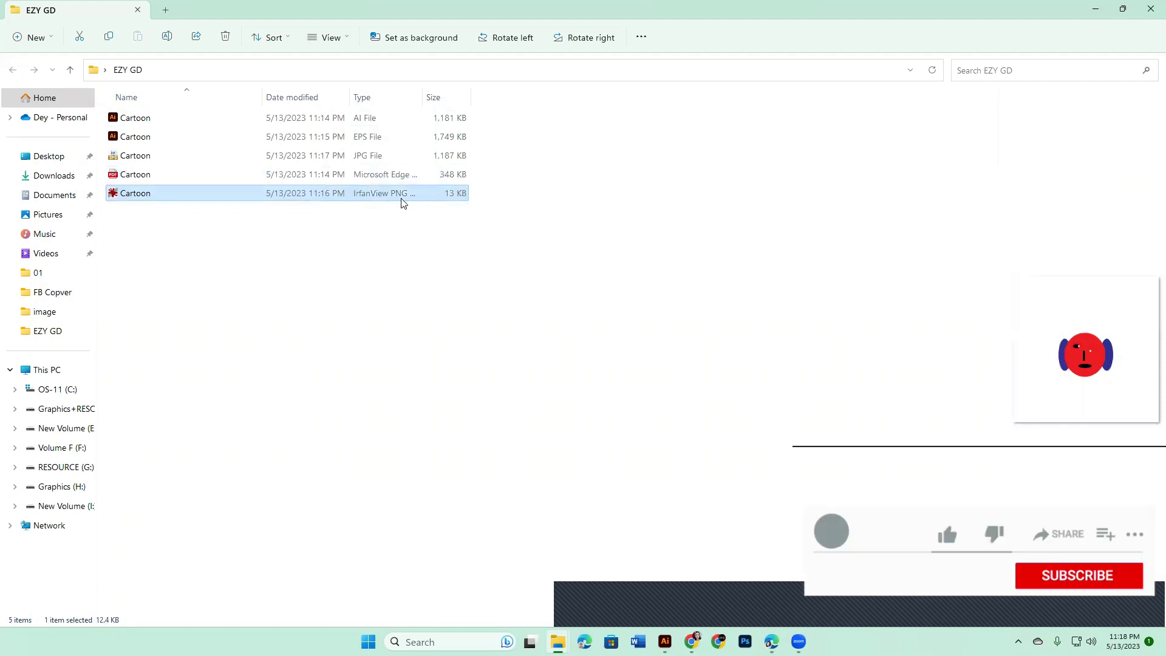
left_click(624, 295)
double_click(1088, 9)
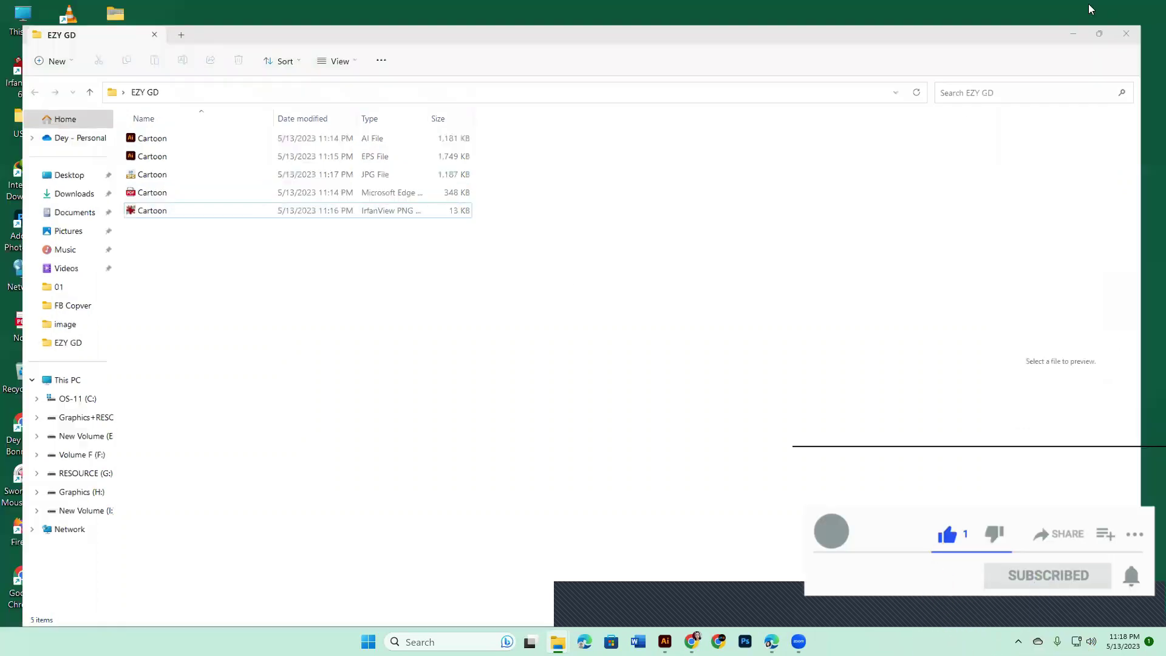
left_click(1073, 33)
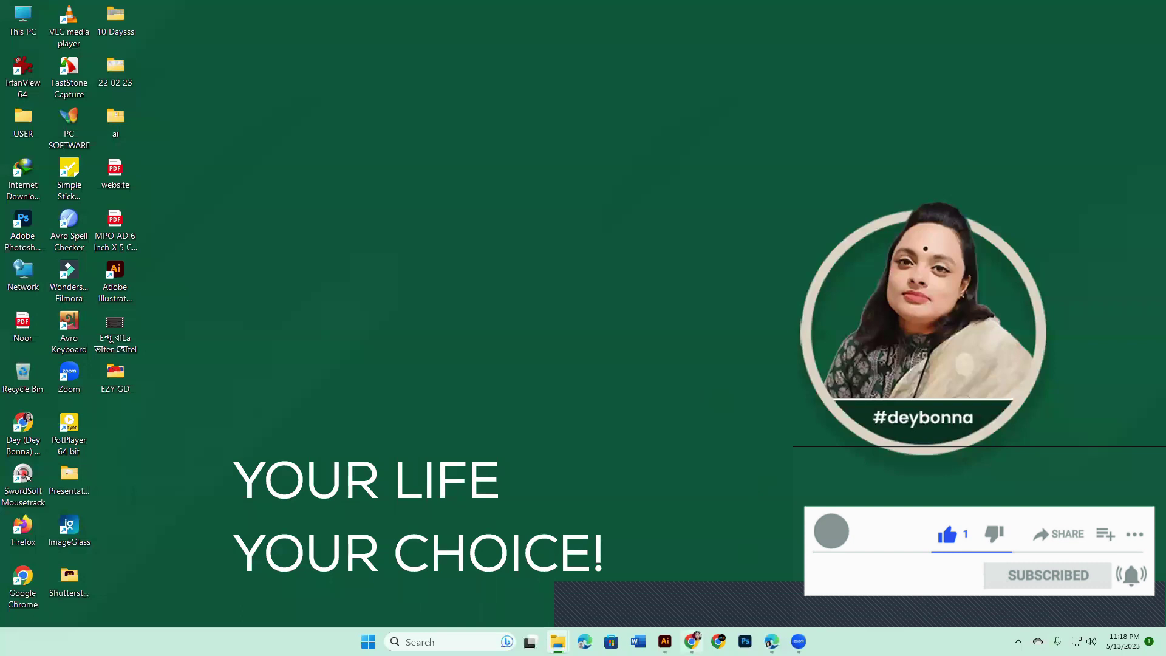
left_click(665, 641)
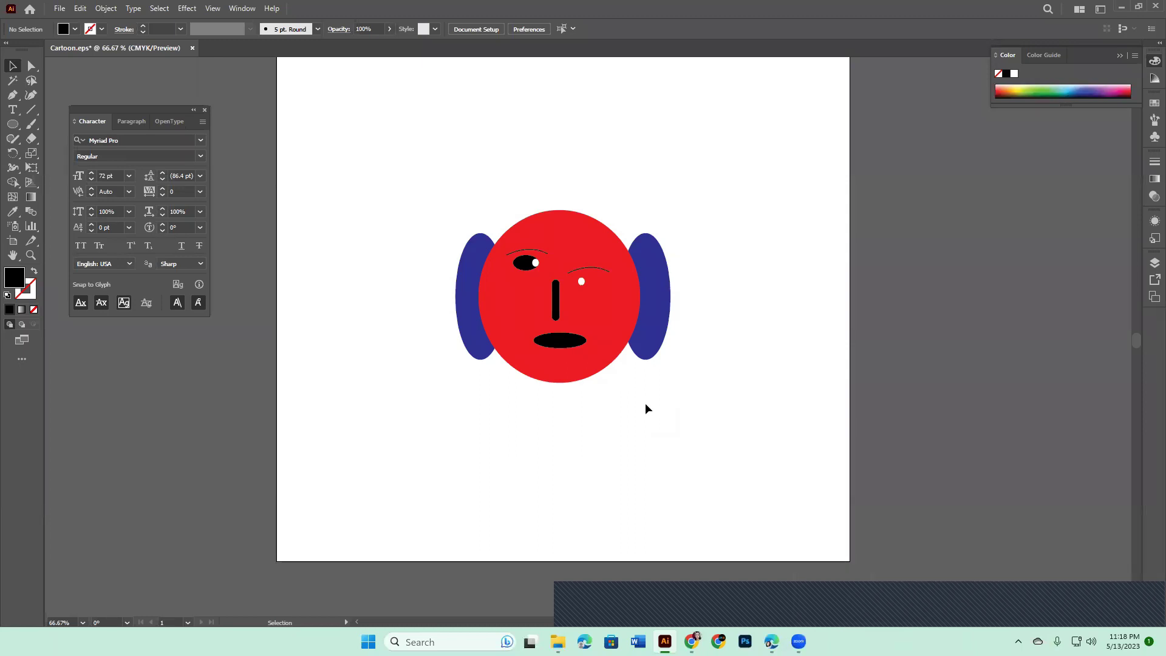
left_click_drag(450, 121, 709, 349)
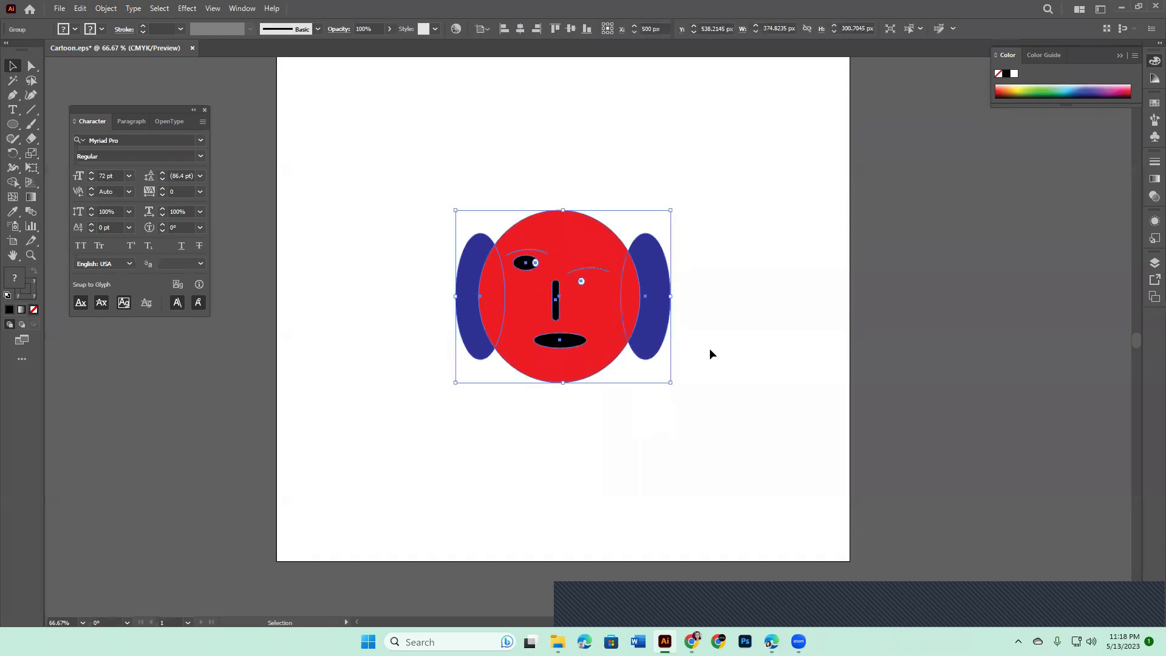
left_click(729, 385)
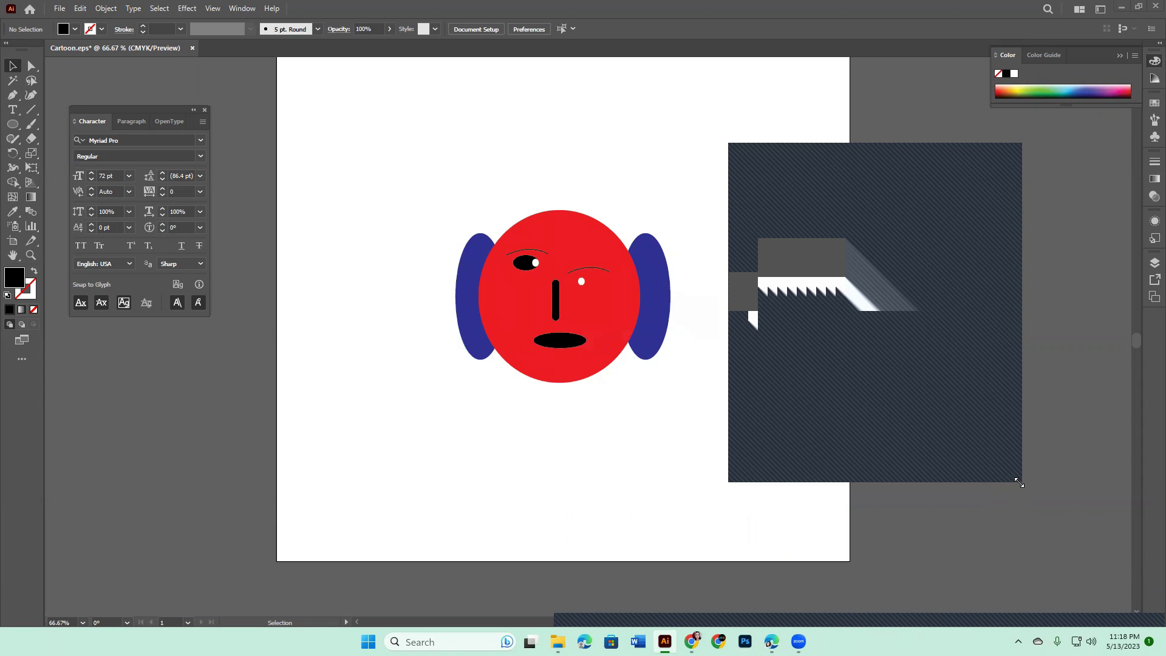
left_click_drag(1019, 483, 1032, 526)
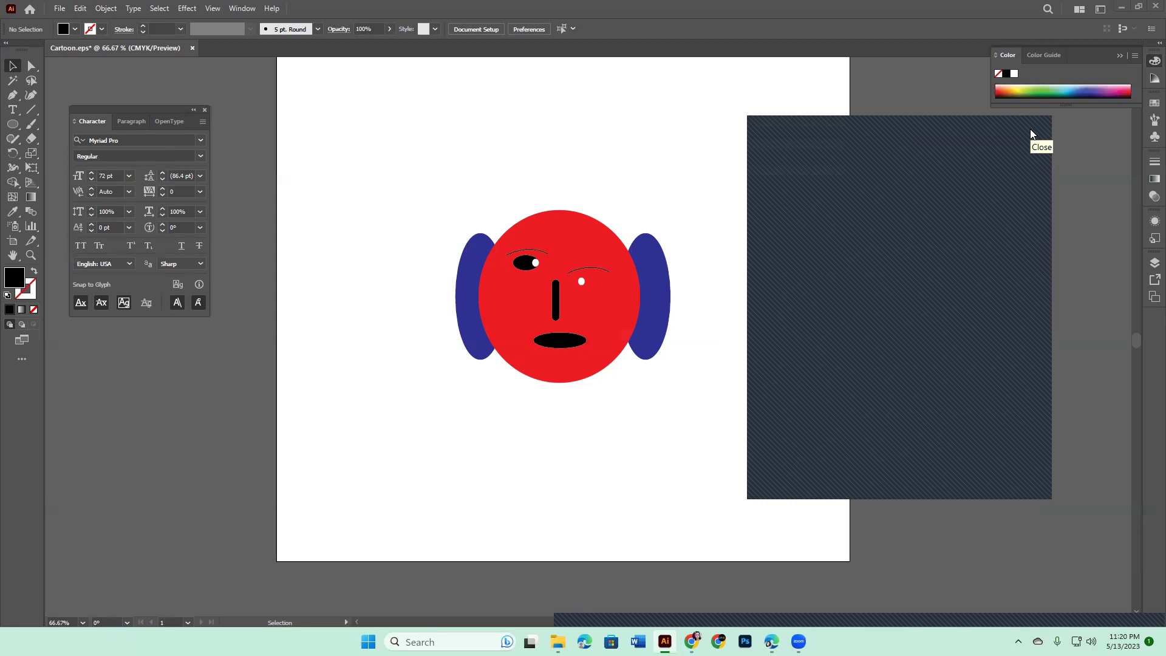
Close the dark panel, select and delete the whole face, and zoom out on the empty artboard
left_click(1031, 134)
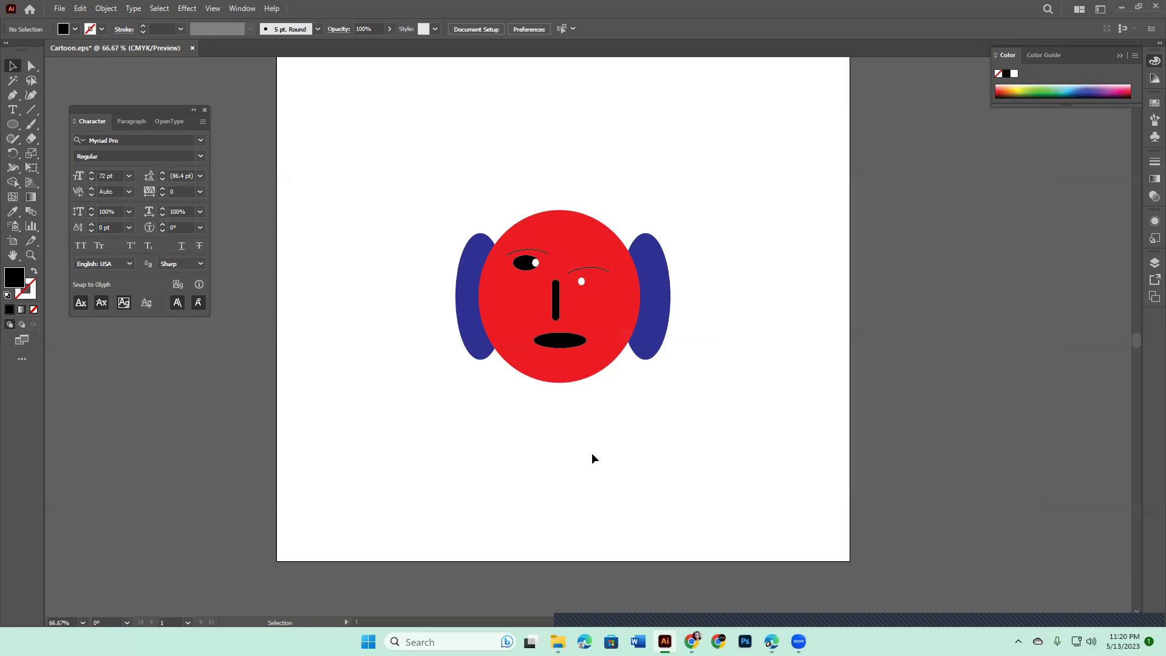
left_click_drag(400, 196, 830, 456)
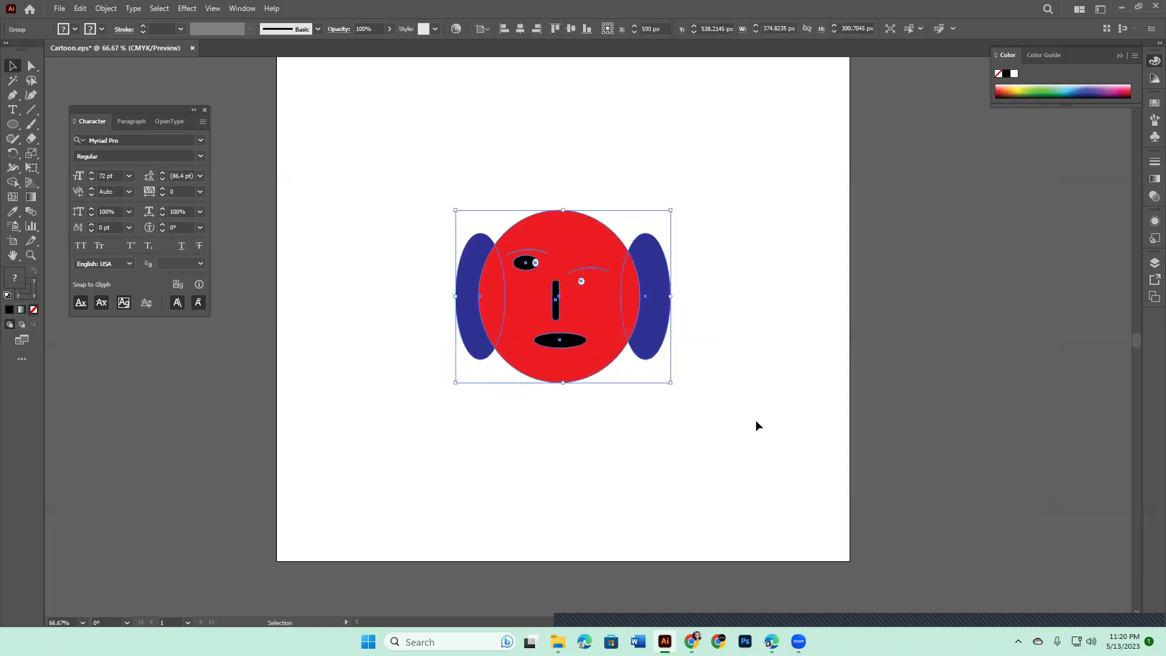
left_click_drag(756, 427, 757, 489)
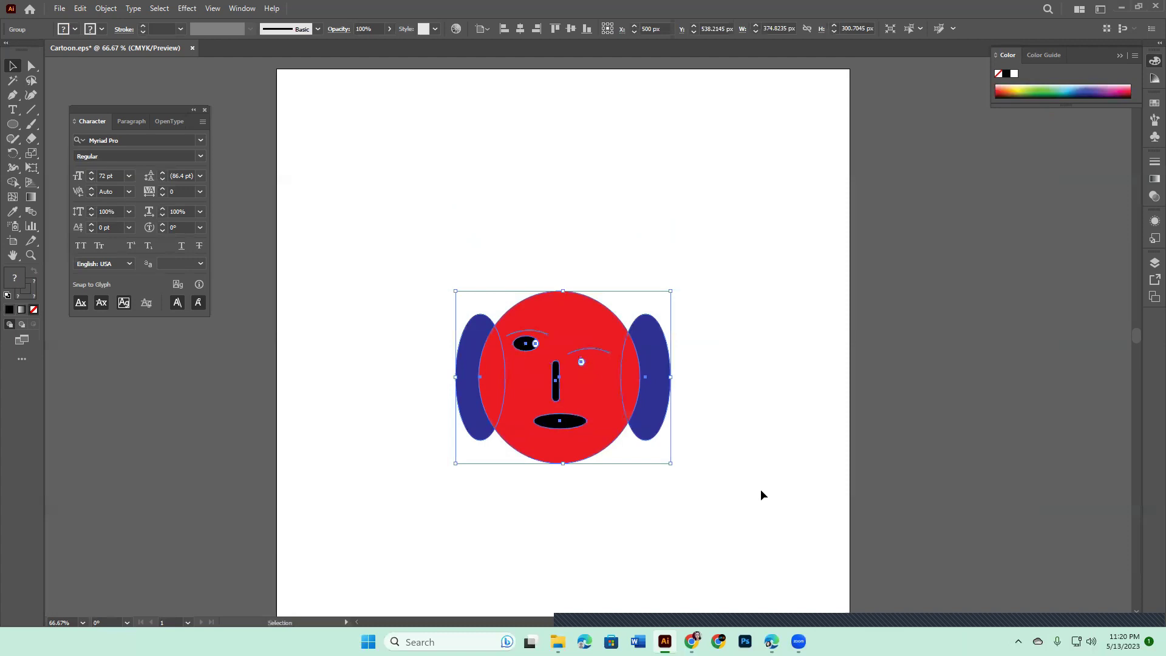
key("Delete")
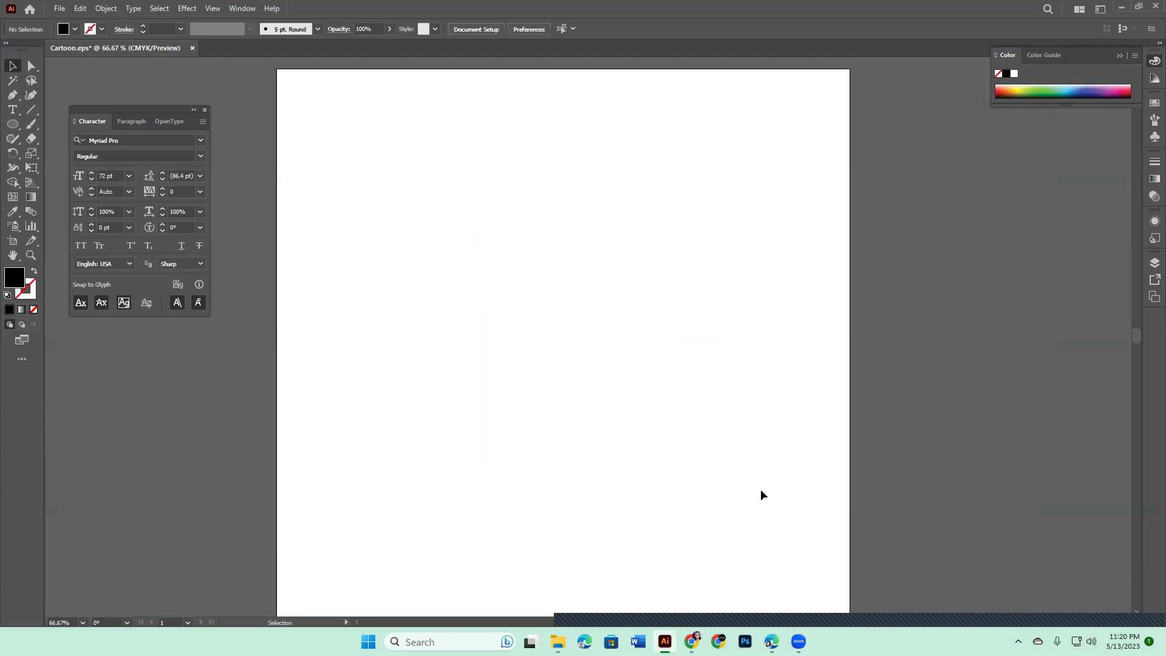
key("ctrl+minus")
key("ctrl+minus")
key("ctrl+minus")
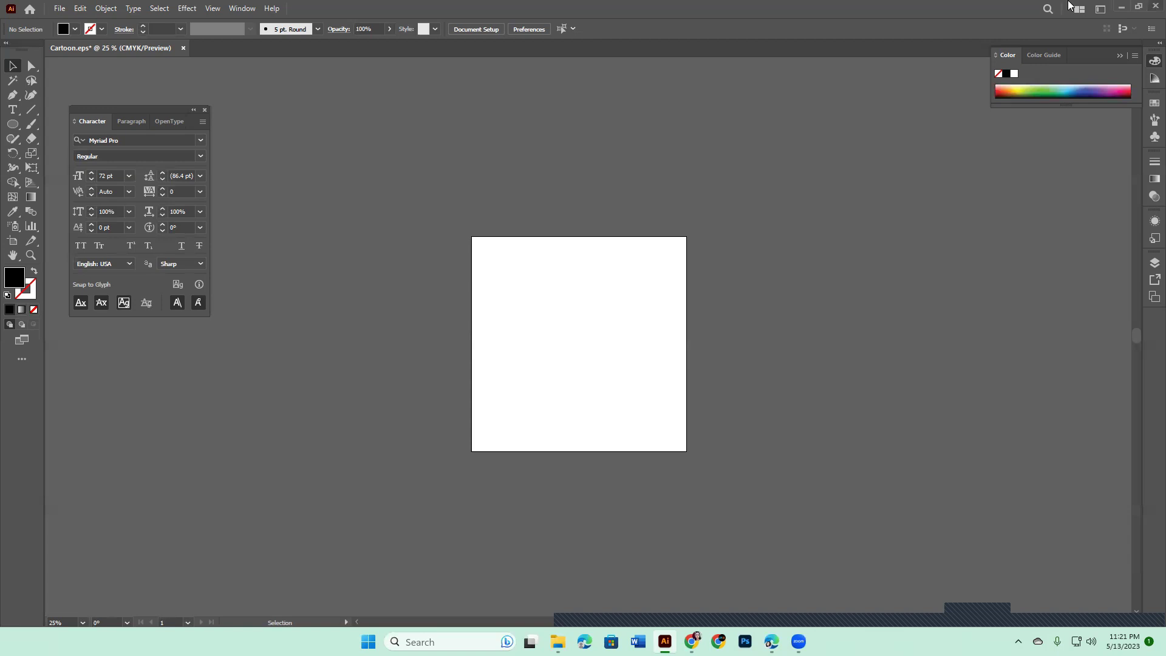
left_click(1122, 9)
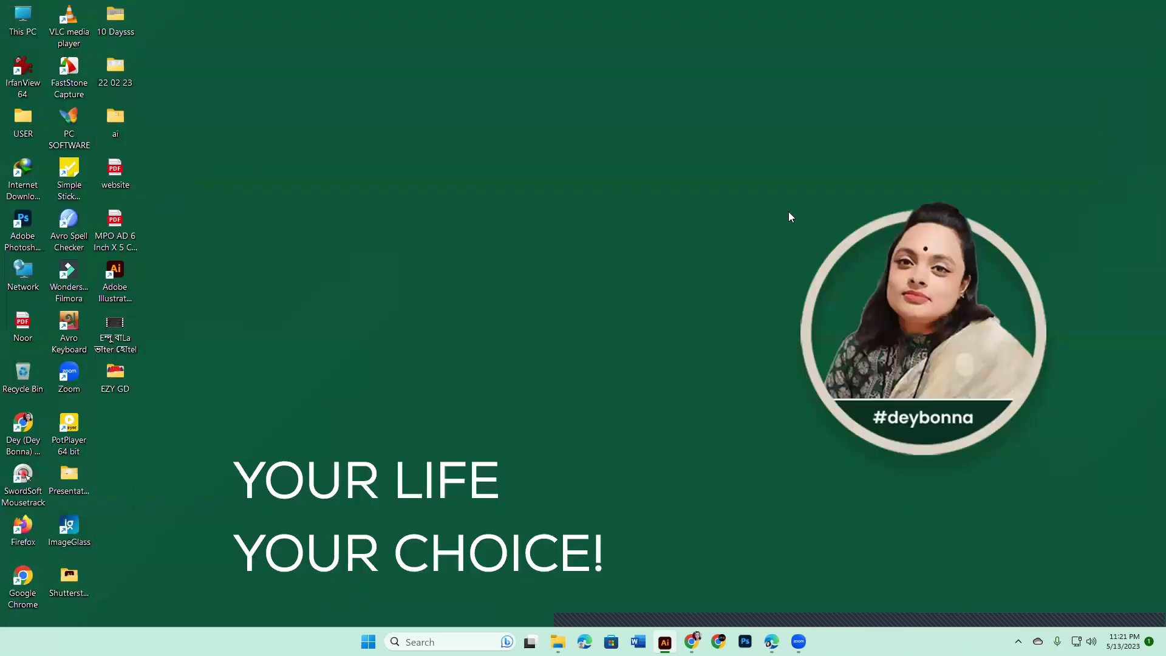